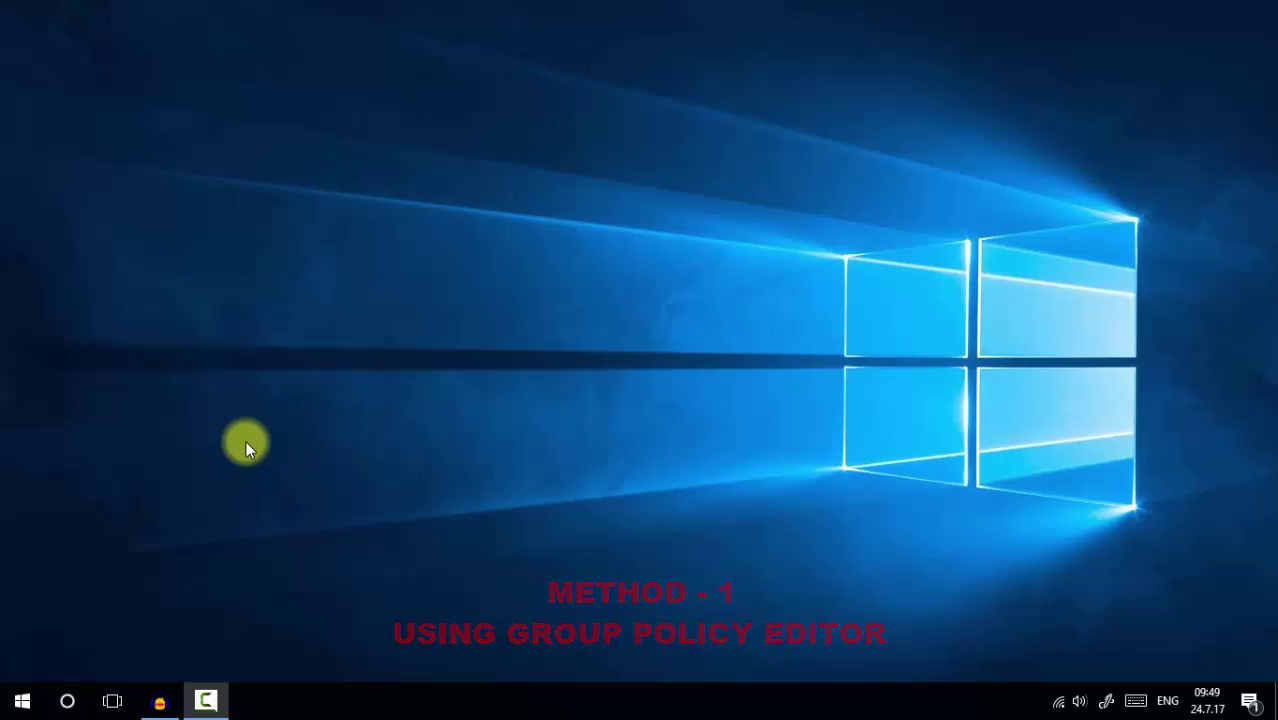
- Open the Local Group Policy Editor by running gpedit.msc
{"action": "key", "text": "super+r"}
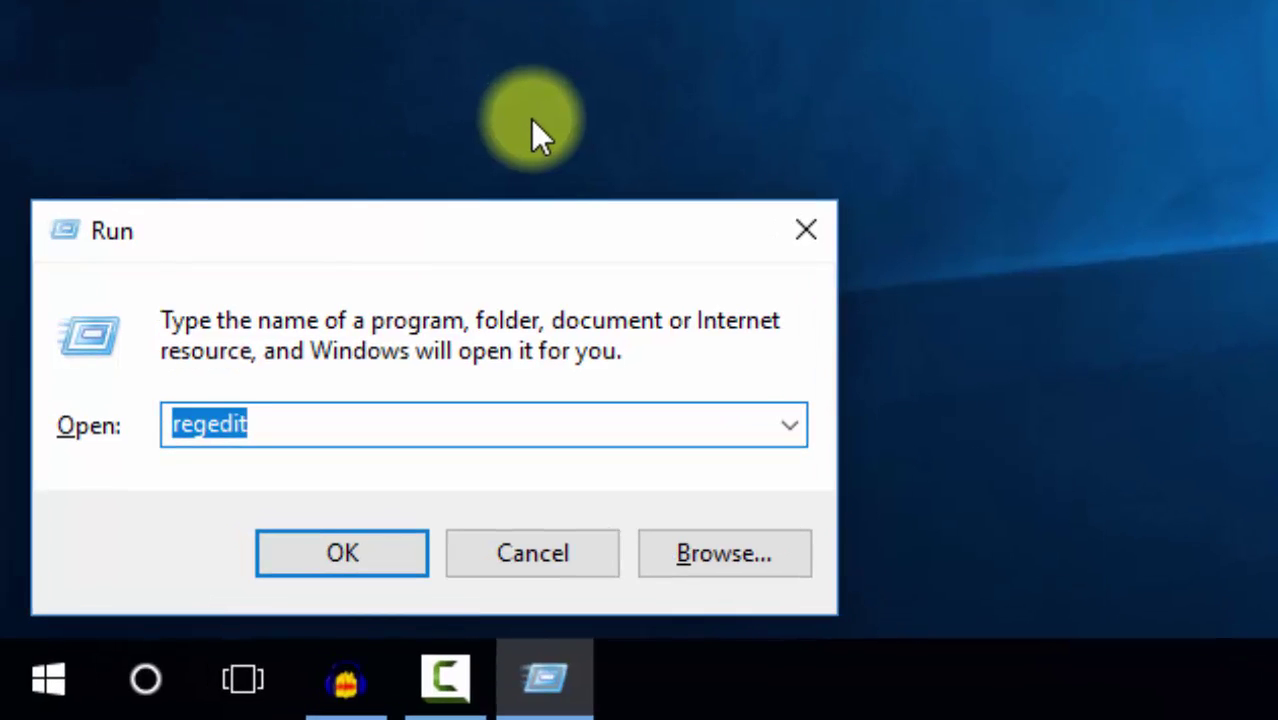
{"action": "type", "text": "ge"}
{"action": "key", "text": "BackSpace"}
{"action": "type", "text": "p"}
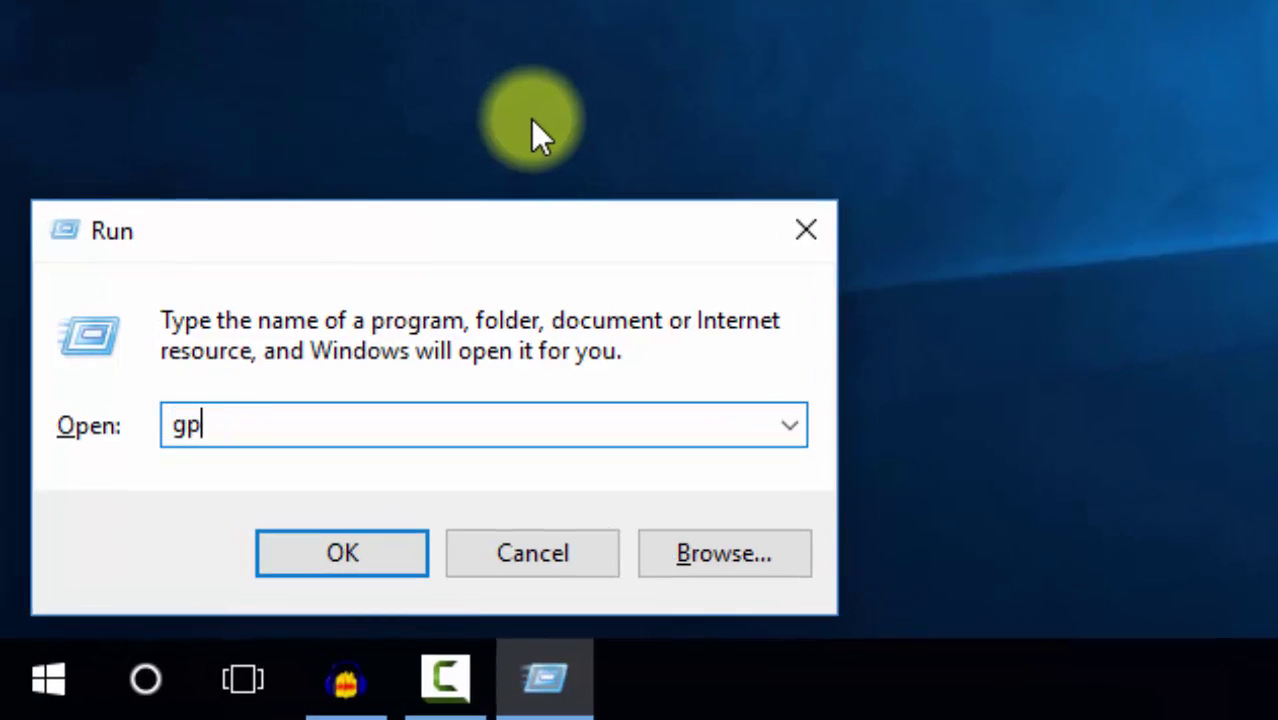
{"action": "type", "text": "edit.msc"}
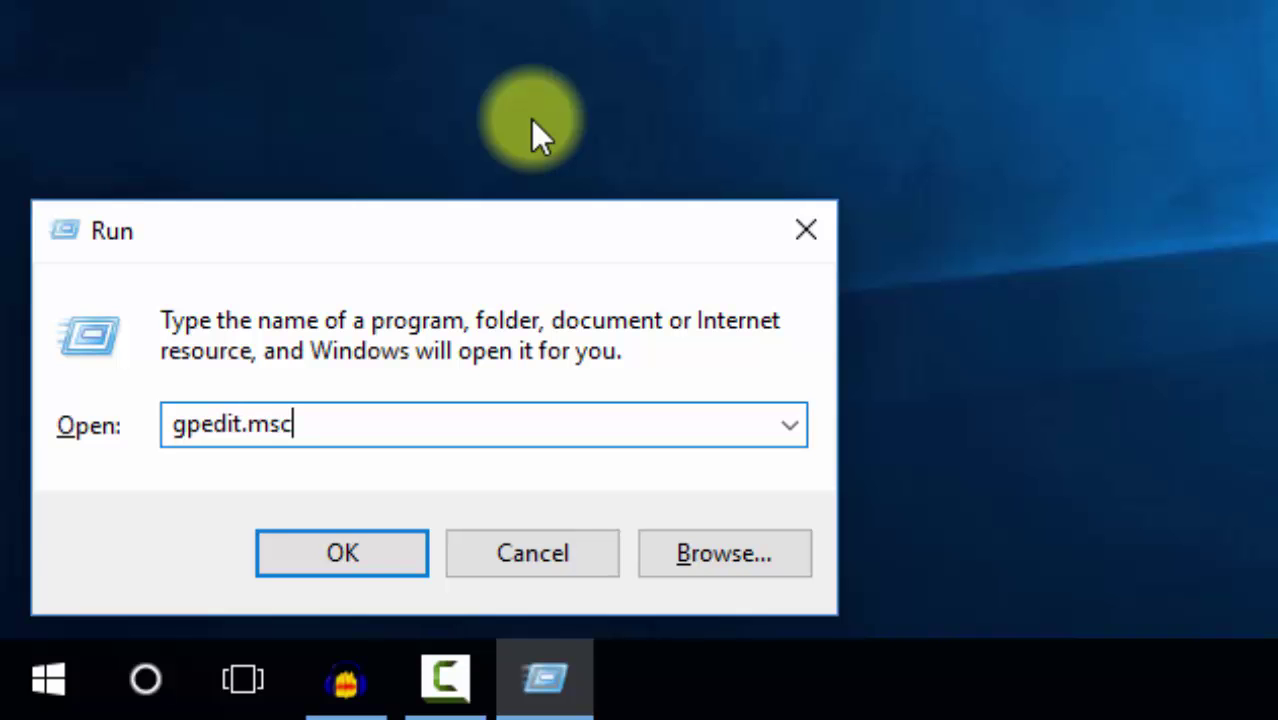
{"action": "left_click", "coordinate": [284, 560]}
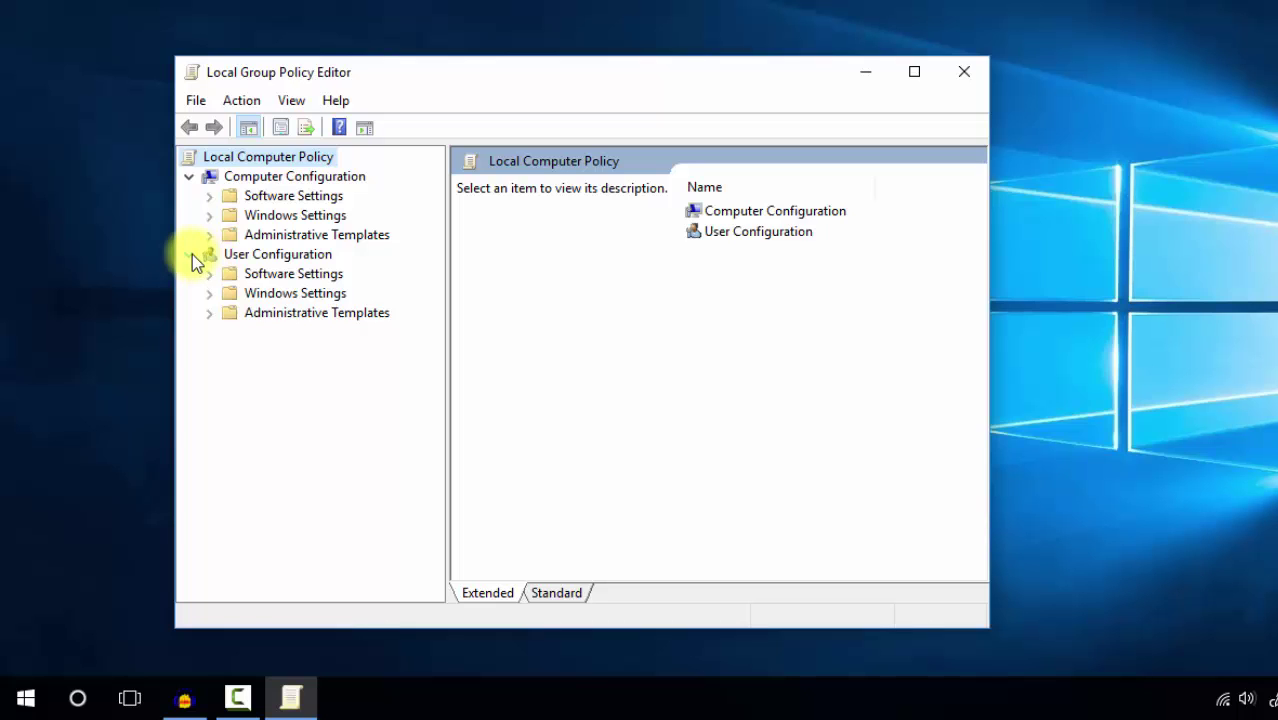
- Show the Control Panel policies under User Configuration > Administrative Templates and widen the window to reveal the State column
{"action": "left_click", "coordinate": [225, 313]}
{"action": "left_click", "coordinate": [209, 313]}
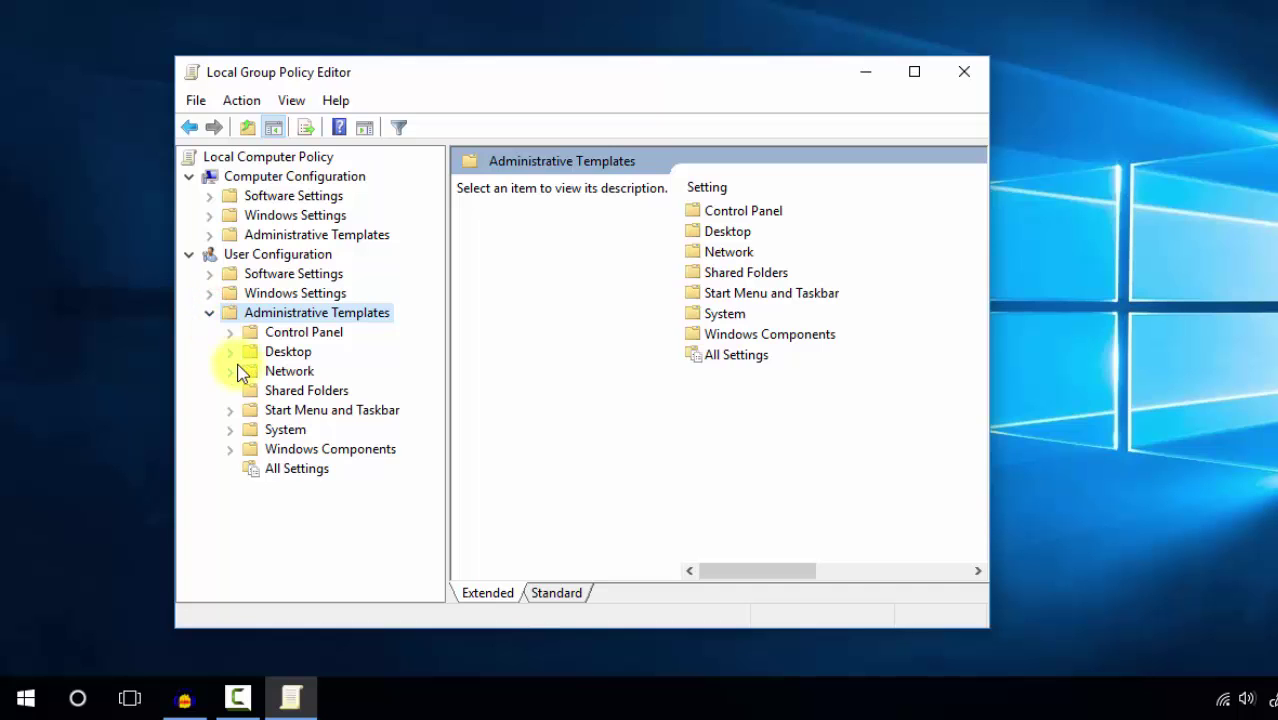
{"action": "left_click", "coordinate": [230, 333]}
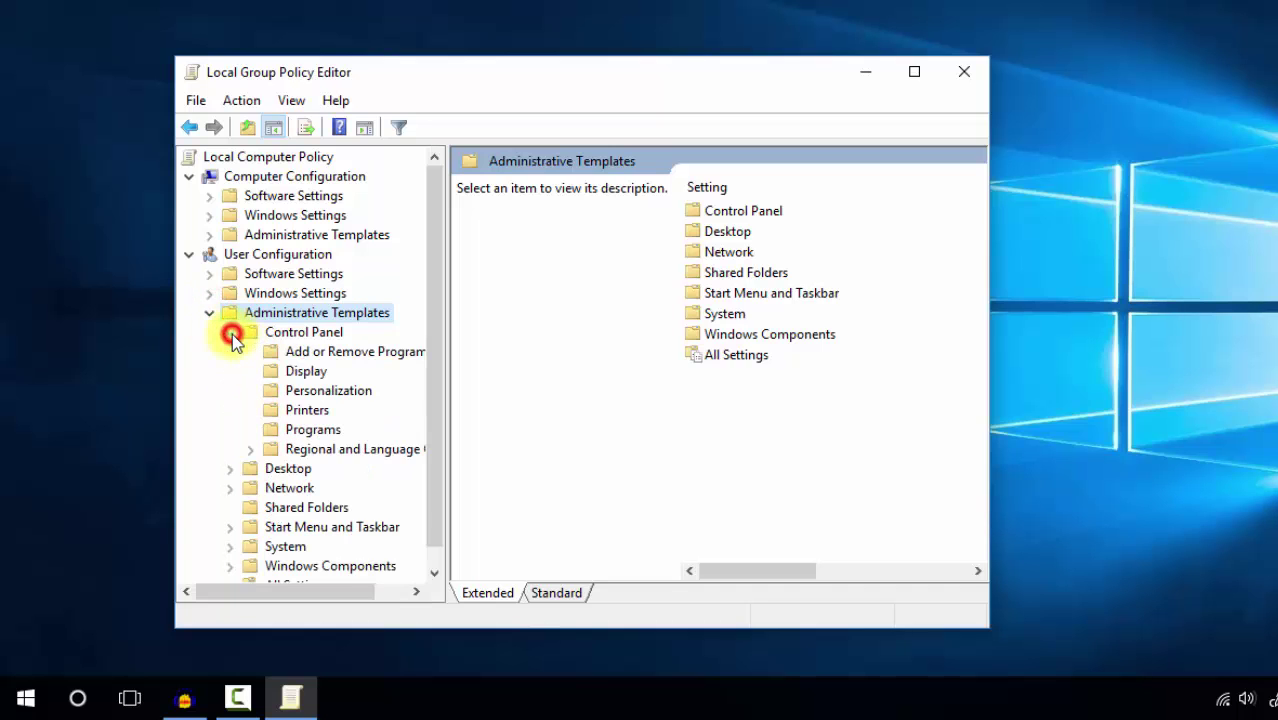
{"action": "left_click", "coordinate": [285, 332]}
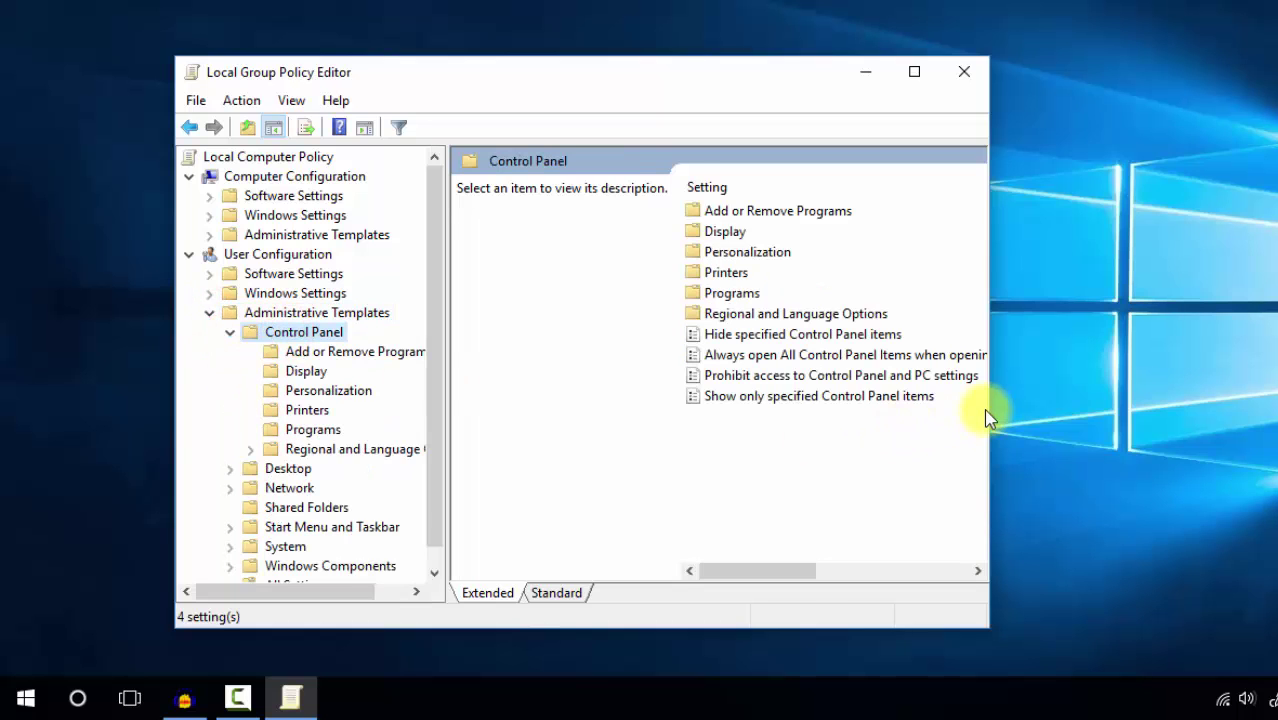
{"action": "left_click_drag", "start_coordinate": [991, 410], "coordinate": [1274, 414]}
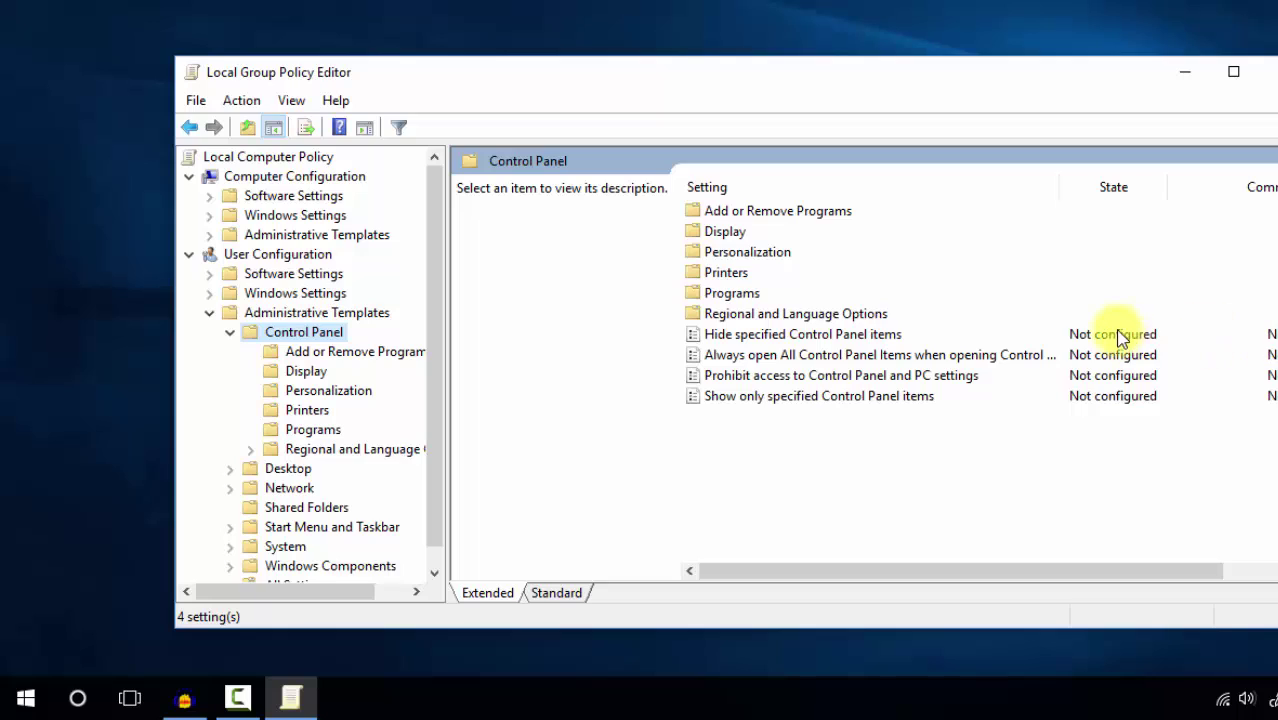
- Open the "Hide specified Control Panel items" policy and set it to Enabled
{"action": "left_click", "coordinate": [840, 334]}
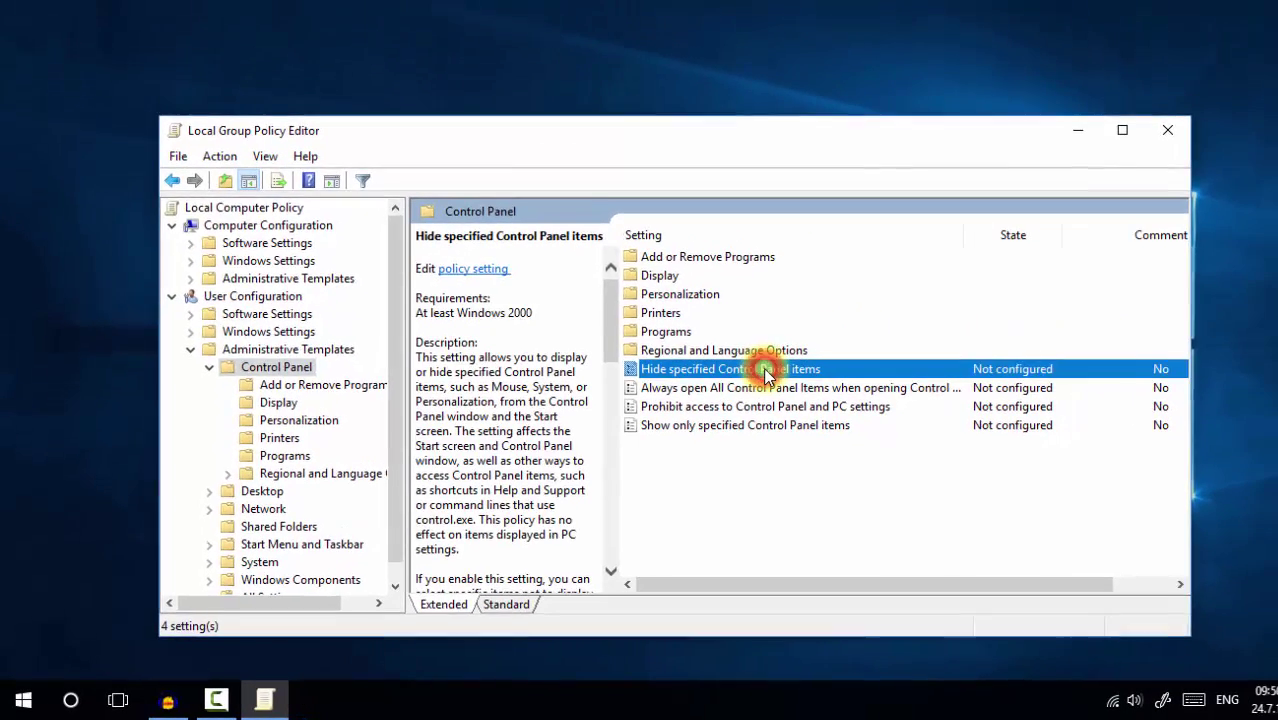
{"action": "double_click", "coordinate": [766, 373]}
{"action": "left_click_drag", "start_coordinate": [429, 25], "coordinate": [676, 52]}
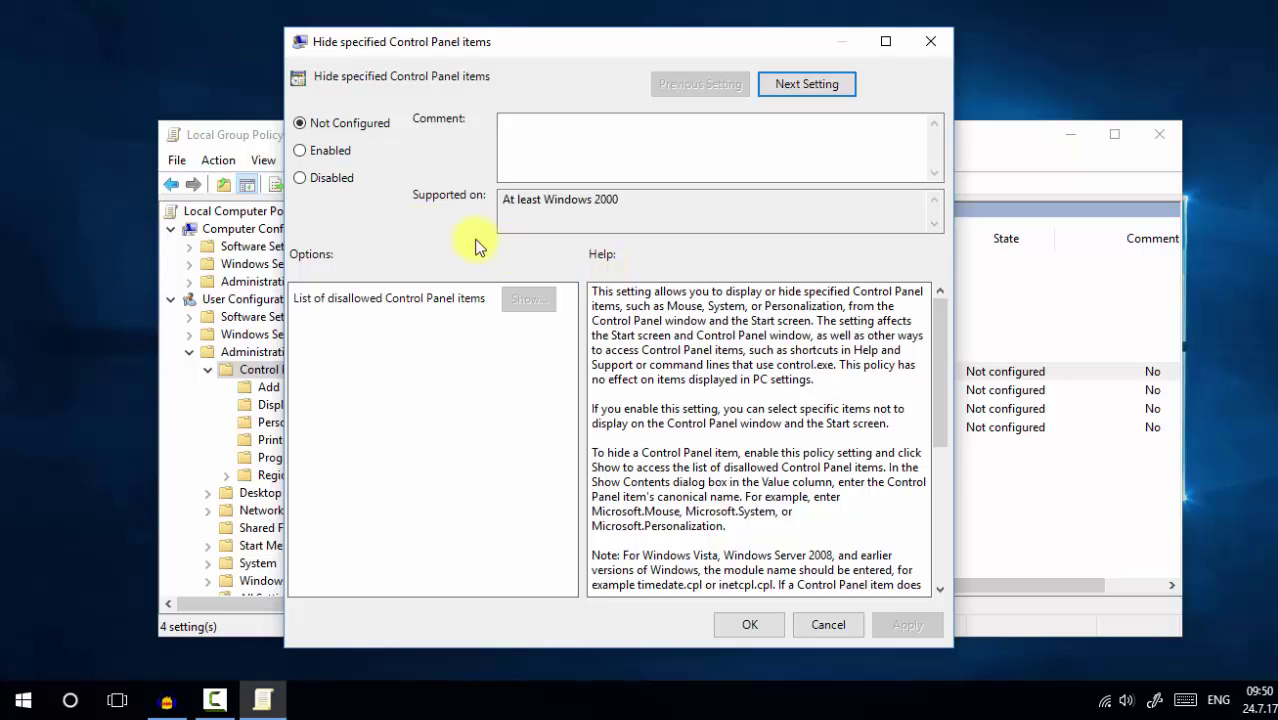
{"action": "left_click", "coordinate": [301, 150]}
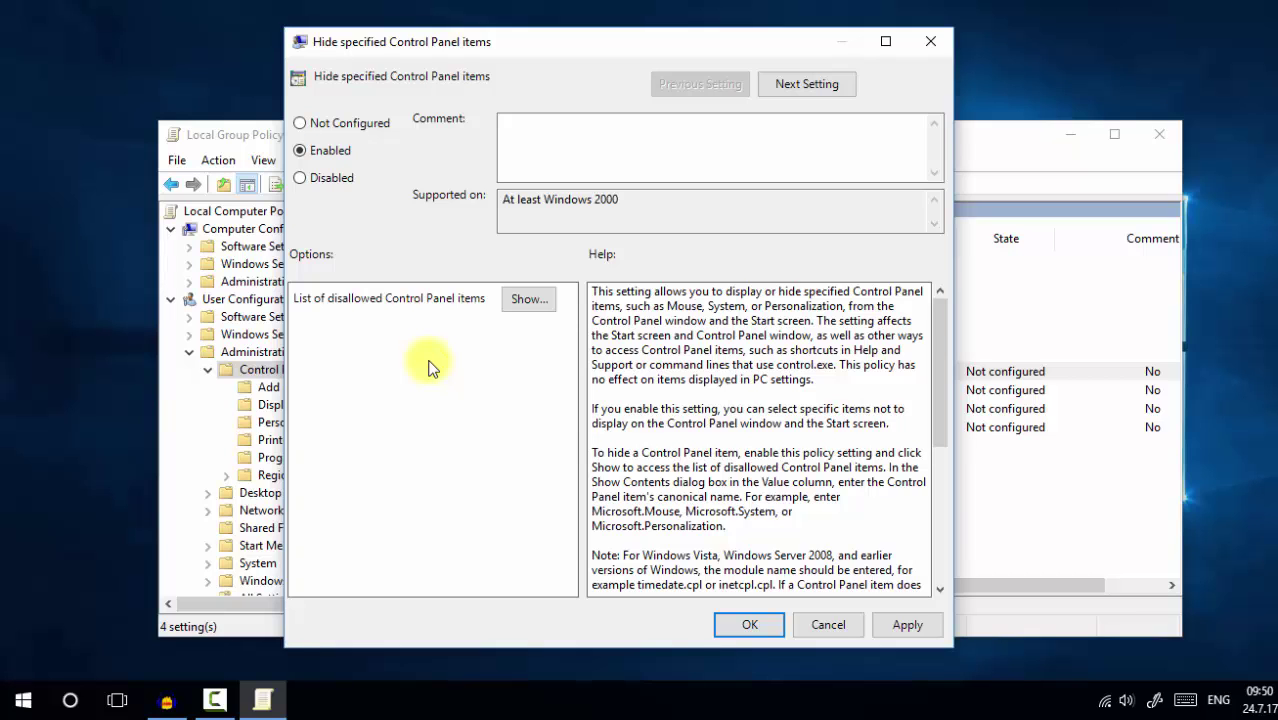
- Open the policy's list of disallowed Control Panel items and select its first empty value row
{"action": "left_click", "coordinate": [535, 302]}
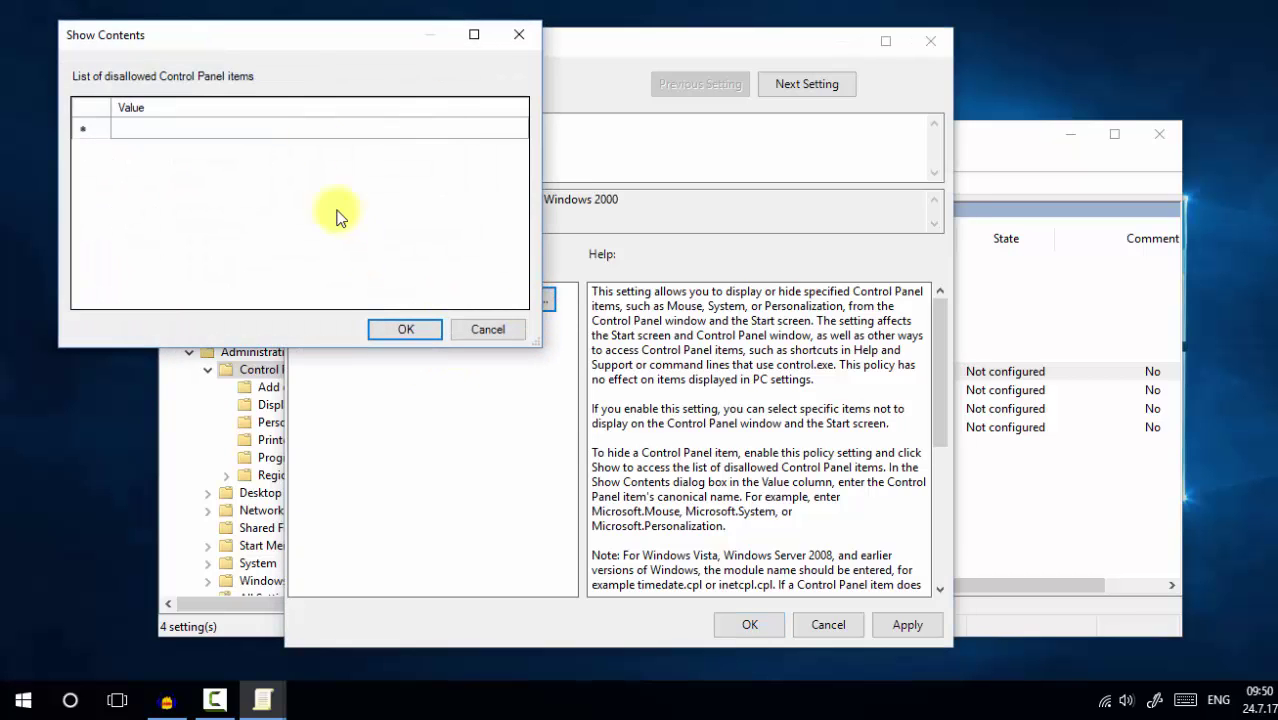
{"action": "left_click_drag", "start_coordinate": [300, 34], "coordinate": [532, 212]}
{"action": "left_click", "coordinate": [352, 306]}
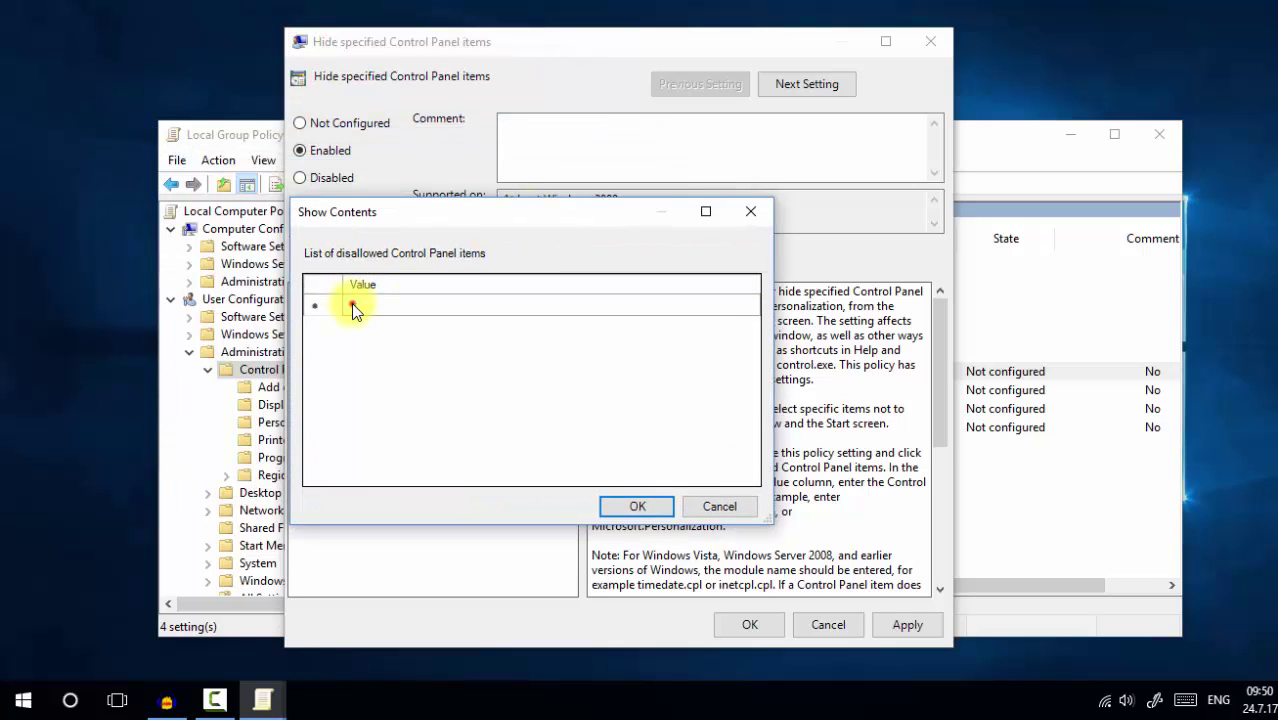
{"action": "left_click", "coordinate": [353, 305]}
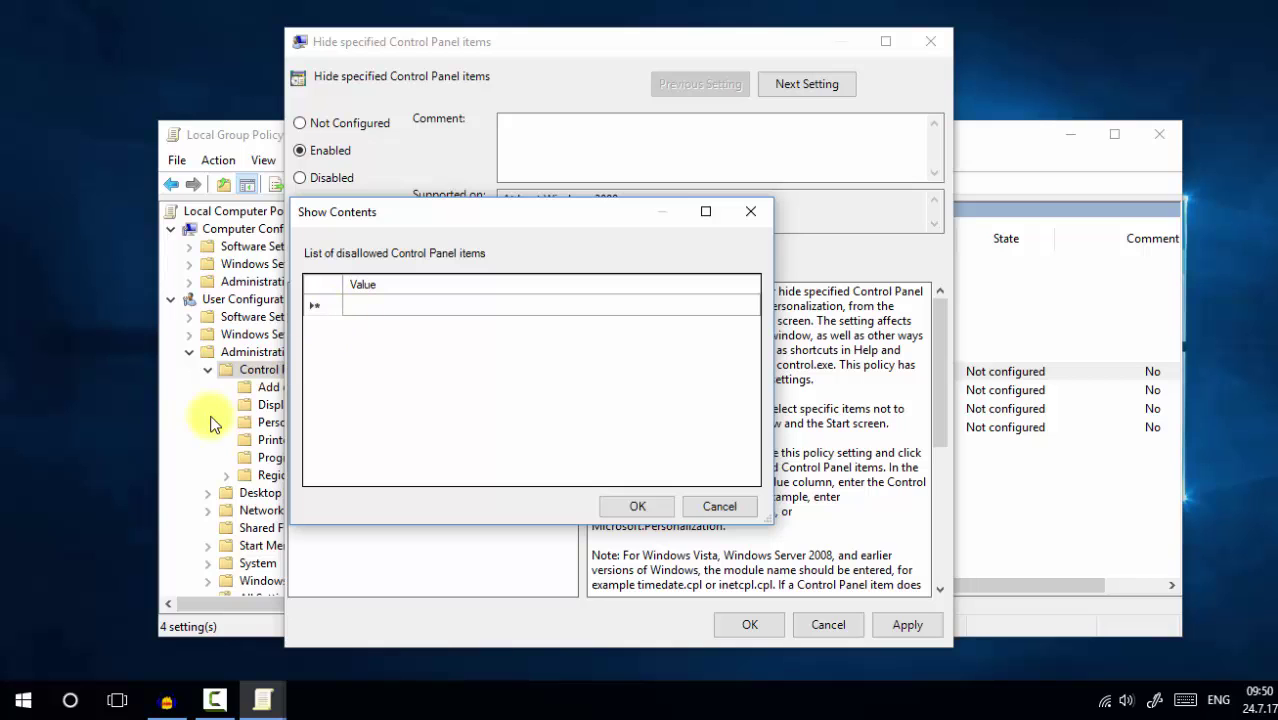
- Open Control Panel and display all its items as large icons
{"action": "left_click", "coordinate": [20, 698]}
{"action": "type", "text": "con"}
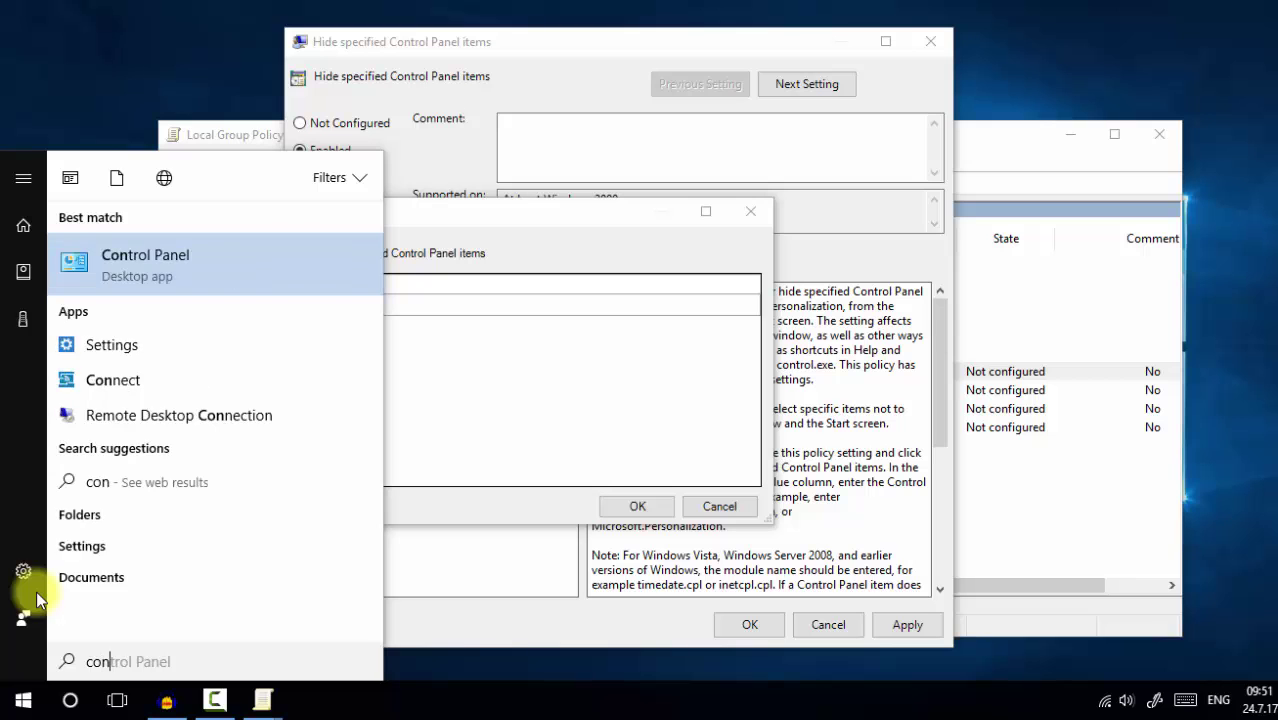
{"action": "key", "text": "Return"}
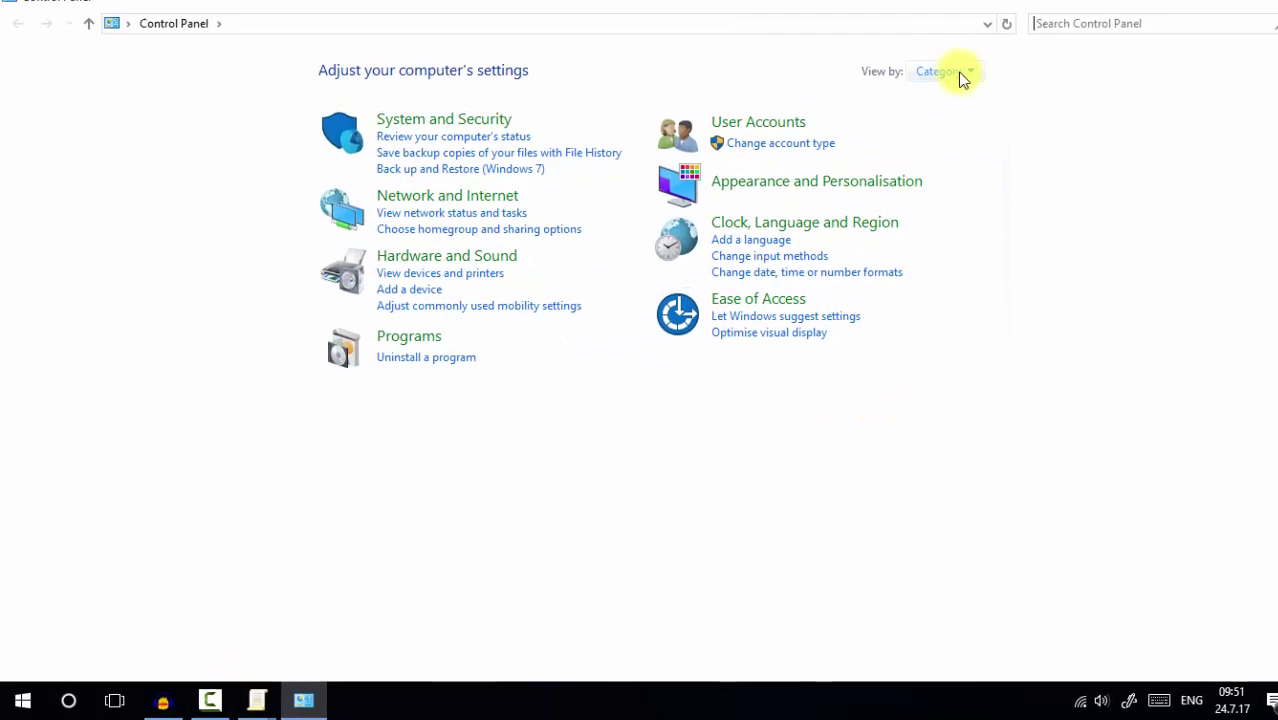
{"action": "left_click", "coordinate": [965, 72]}
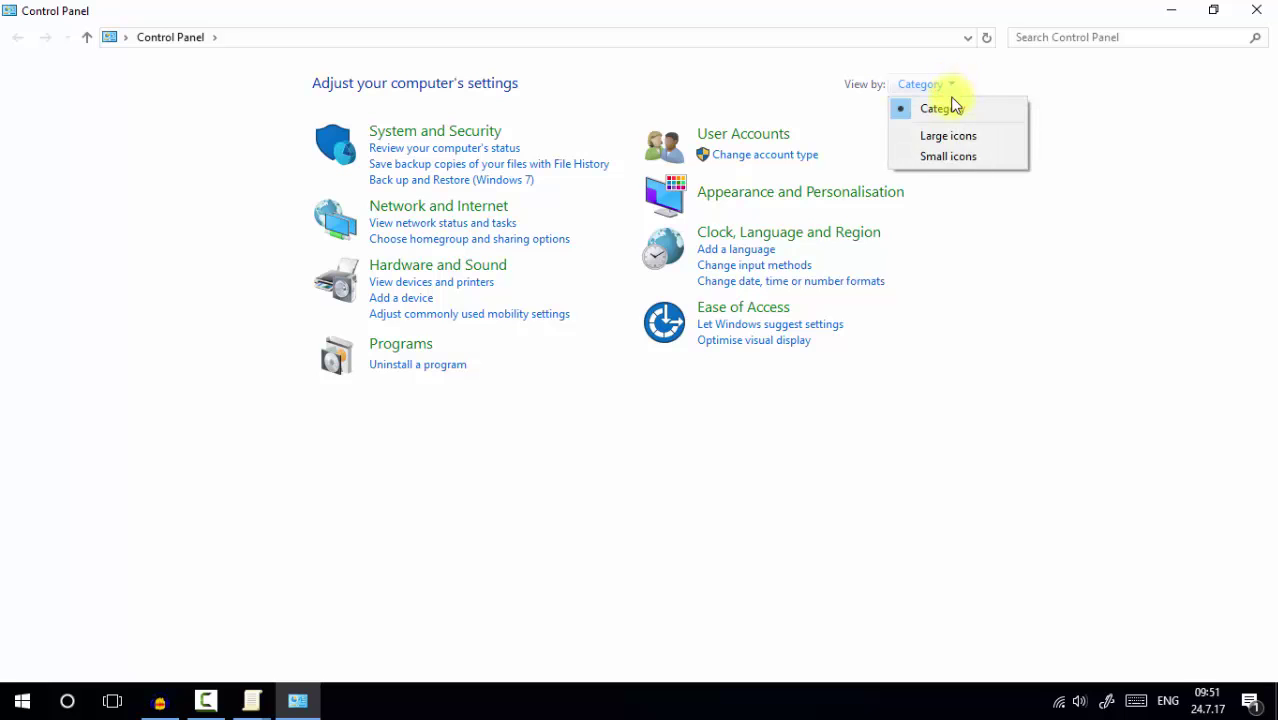
{"action": "left_click", "coordinate": [948, 135]}
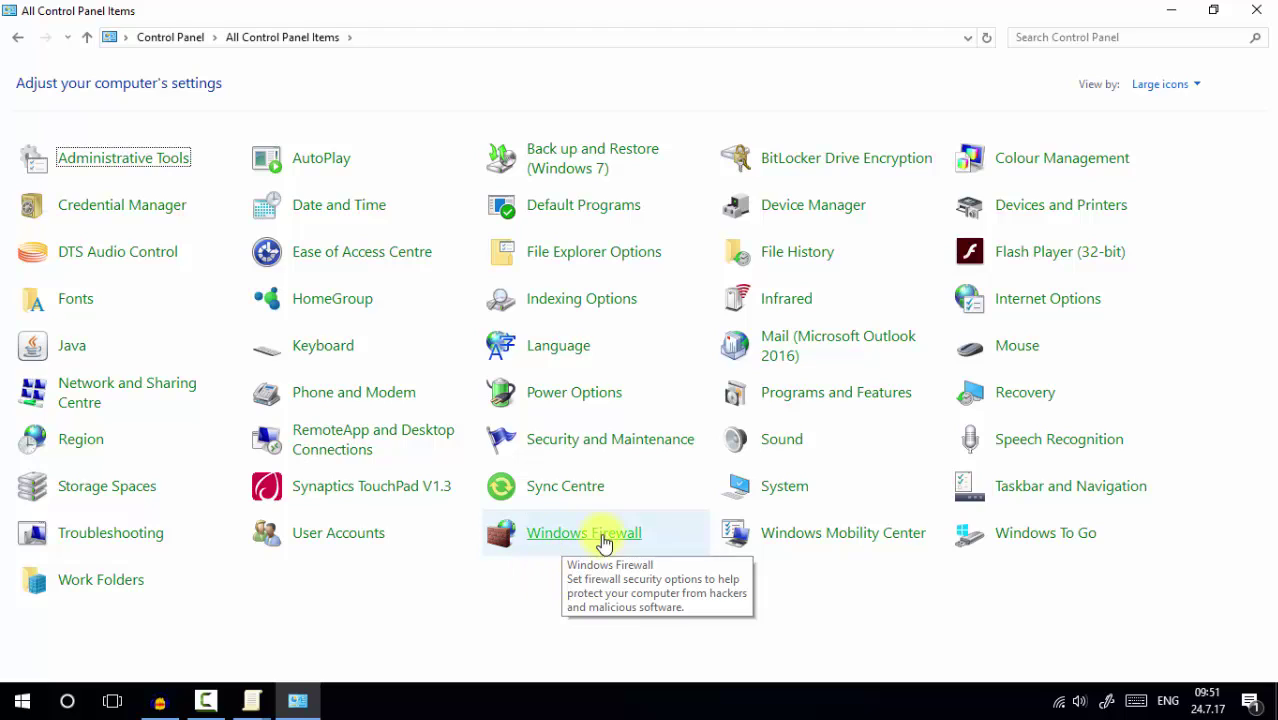
- Return to the list of disallowed Control Panel items, add "Windows Firewall" and confirm the list
{"action": "mouse_move", "coordinate": [251, 699]}
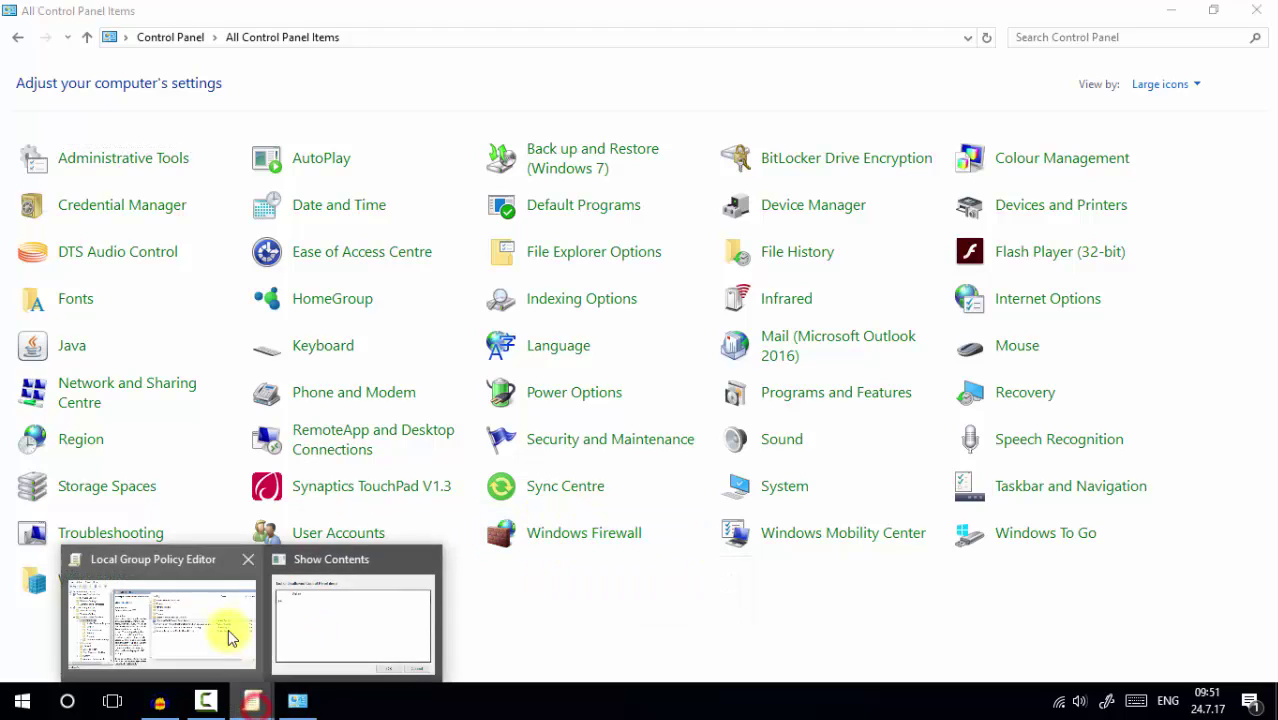
{"action": "left_click", "coordinate": [351, 622]}
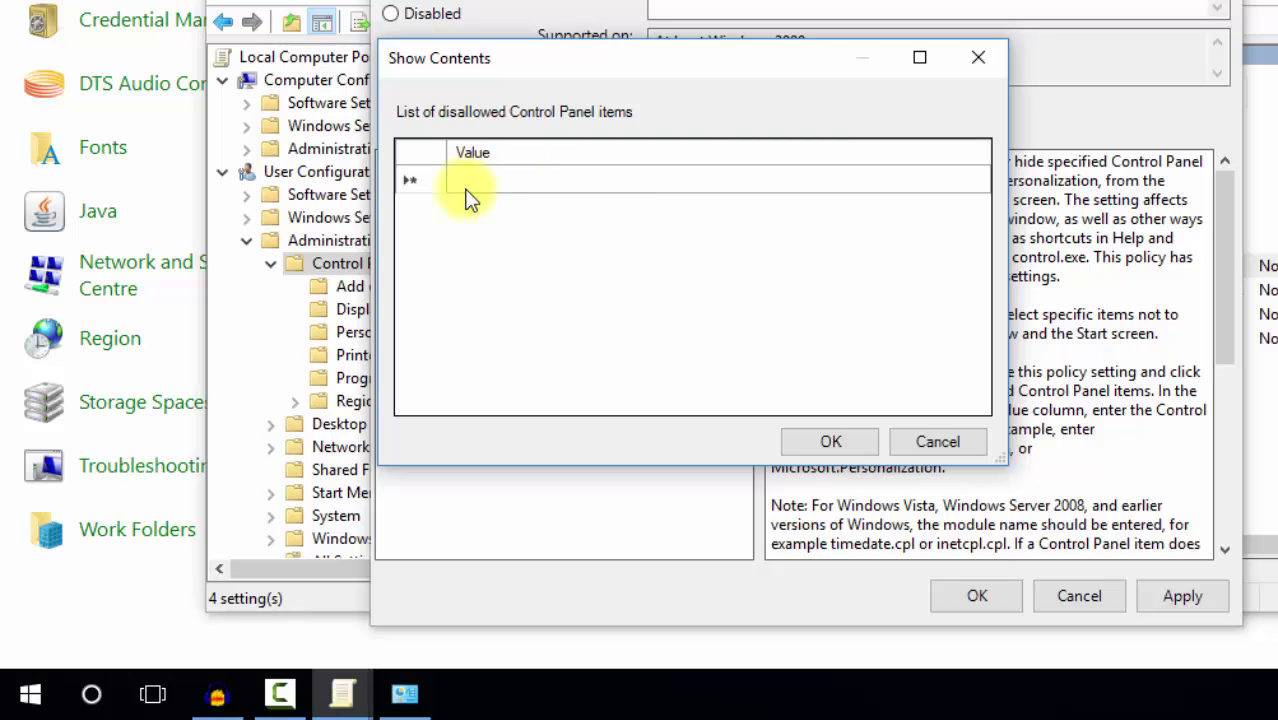
{"action": "type", "text": "W"}
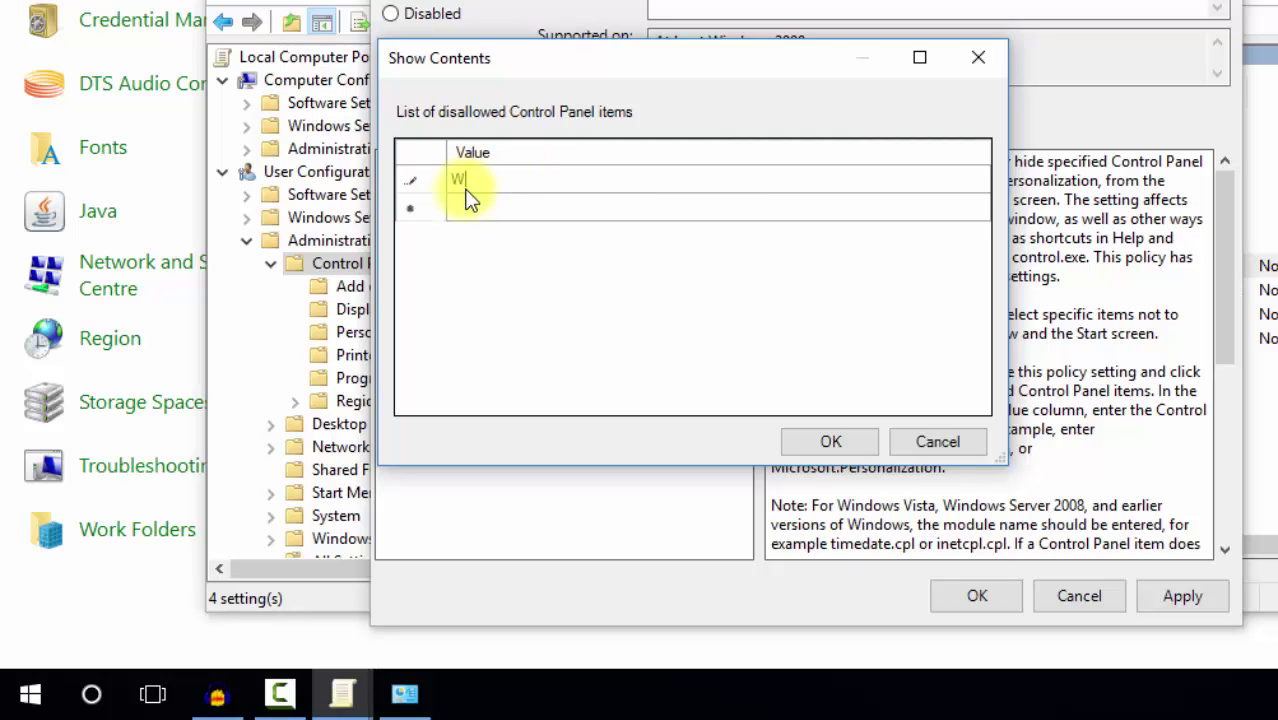
{"action": "type", "text": "indows Firewall"}
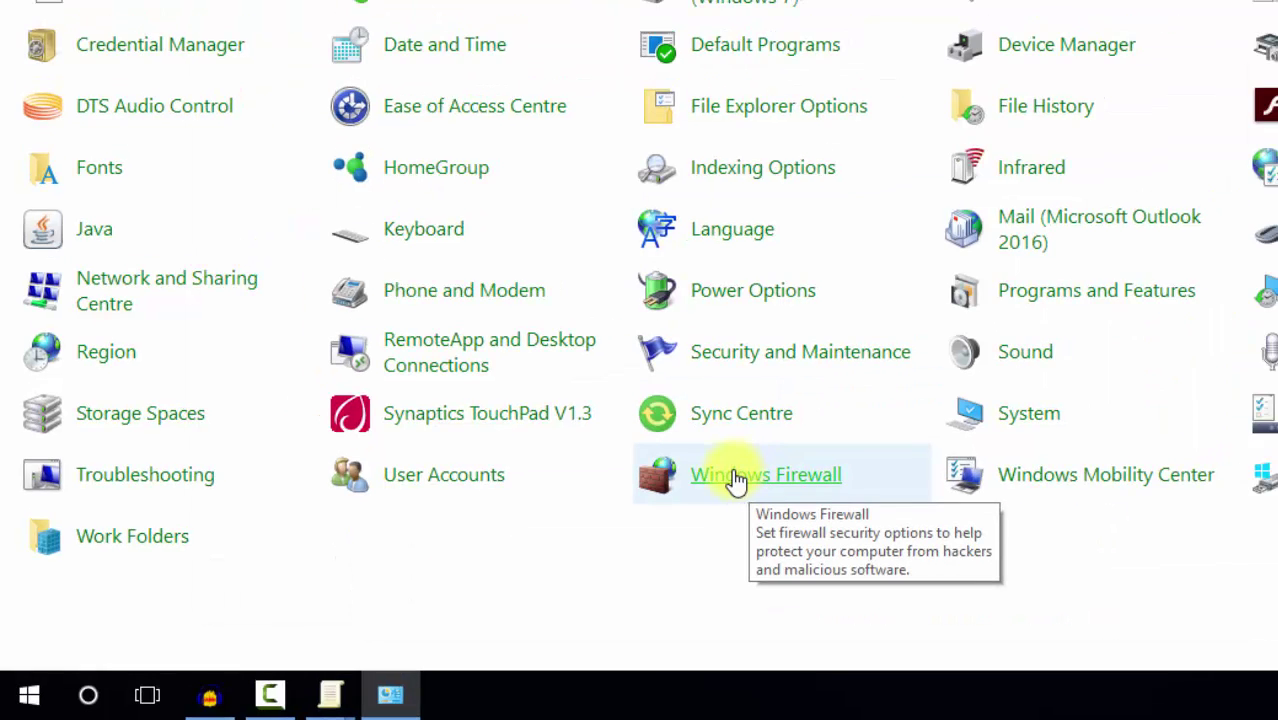
{"action": "mouse_move", "coordinate": [330, 695]}
{"action": "left_click", "coordinate": [386, 649]}
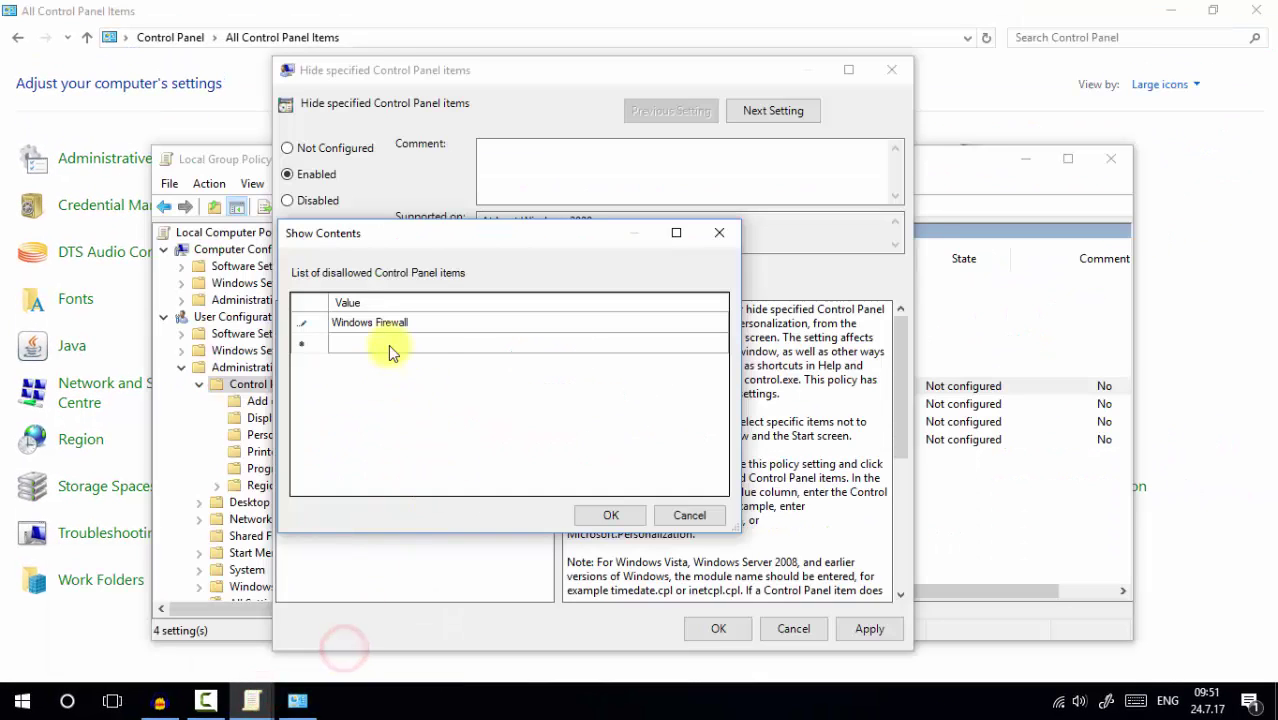
{"action": "left_click", "coordinate": [591, 515]}
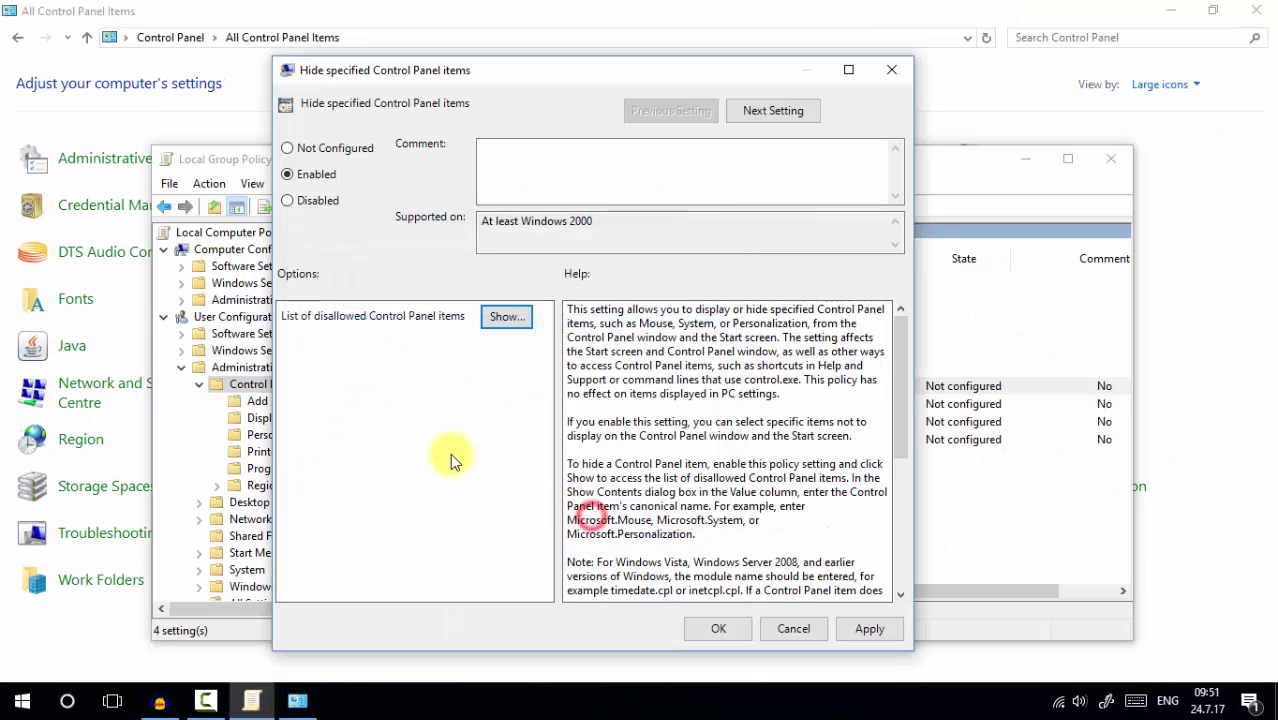
- Apply the "Hide specified Control Panel items" policy, then close the Local Group Policy Editor and Control Panel
{"action": "left_click", "coordinate": [867, 628]}
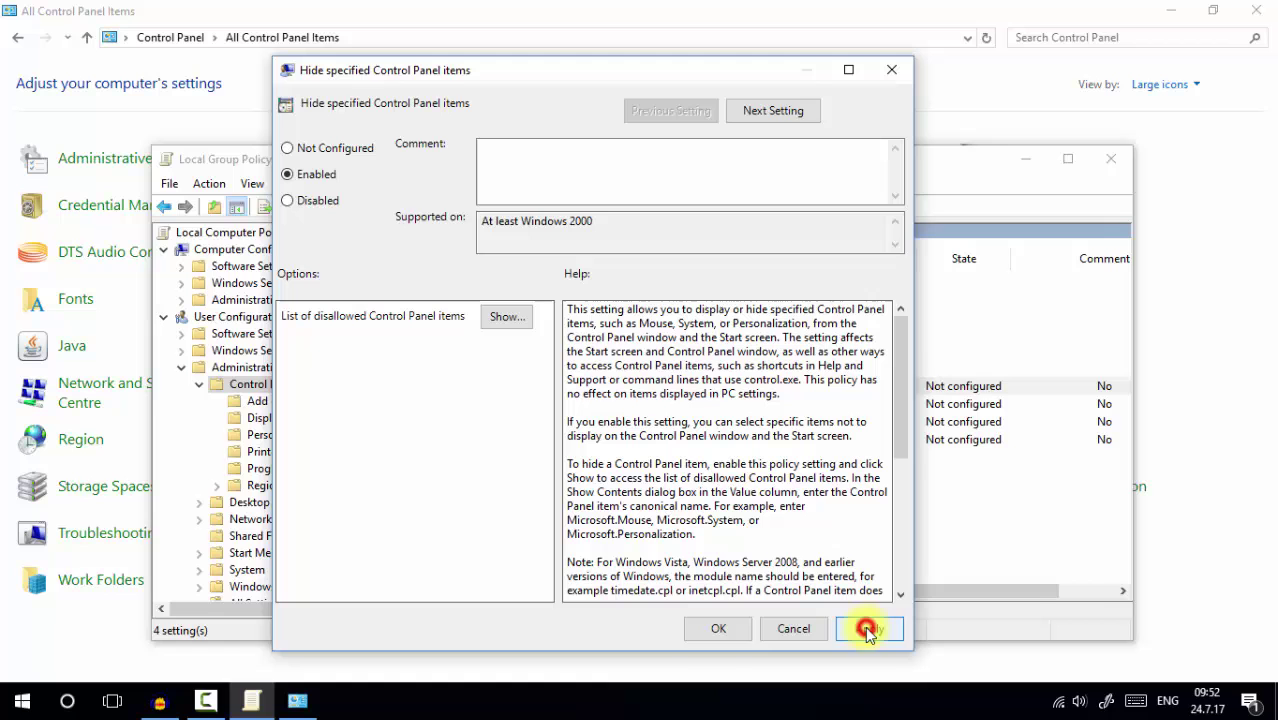
{"action": "left_click", "coordinate": [720, 634]}
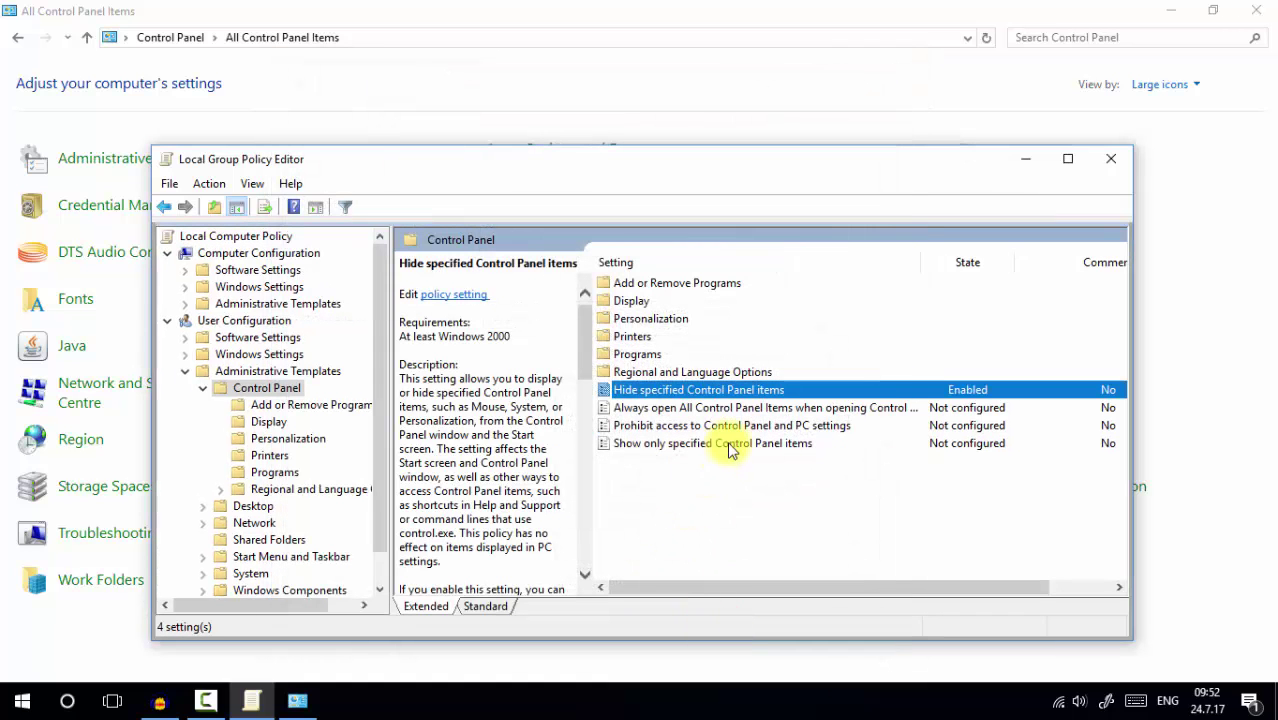
{"action": "left_click", "coordinate": [1110, 158]}
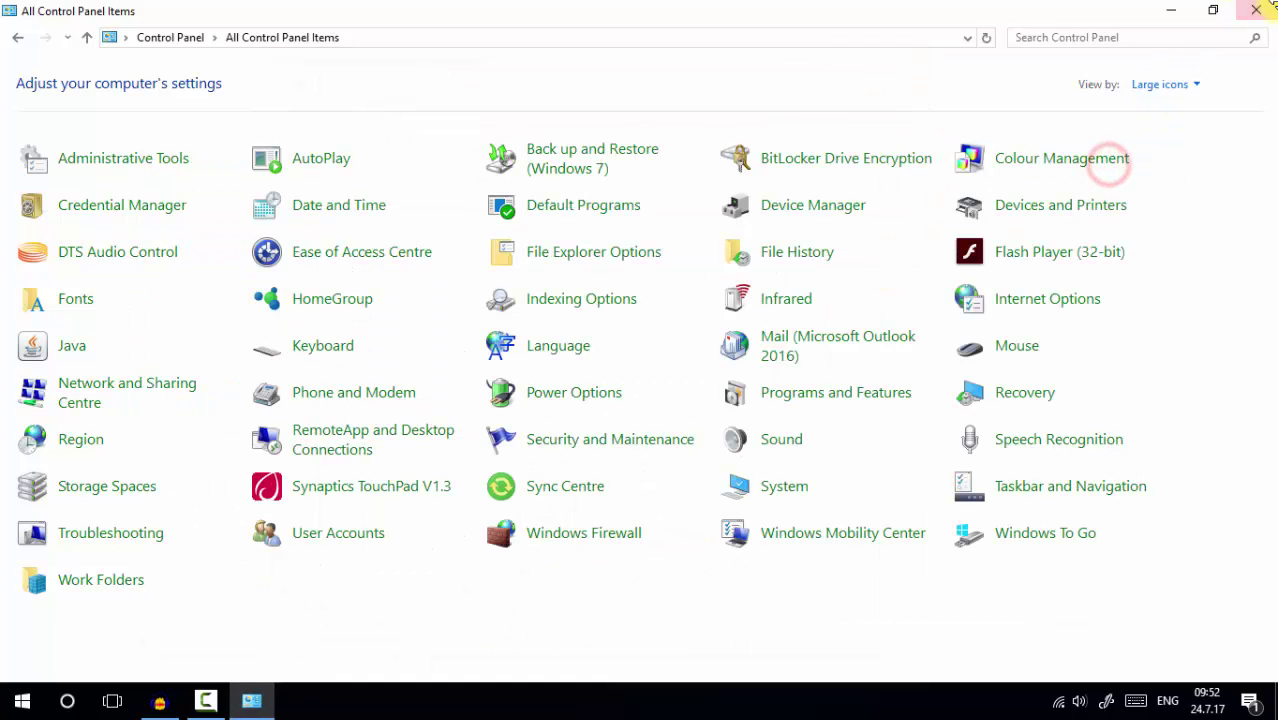
{"action": "left_click", "coordinate": [1266, 16]}
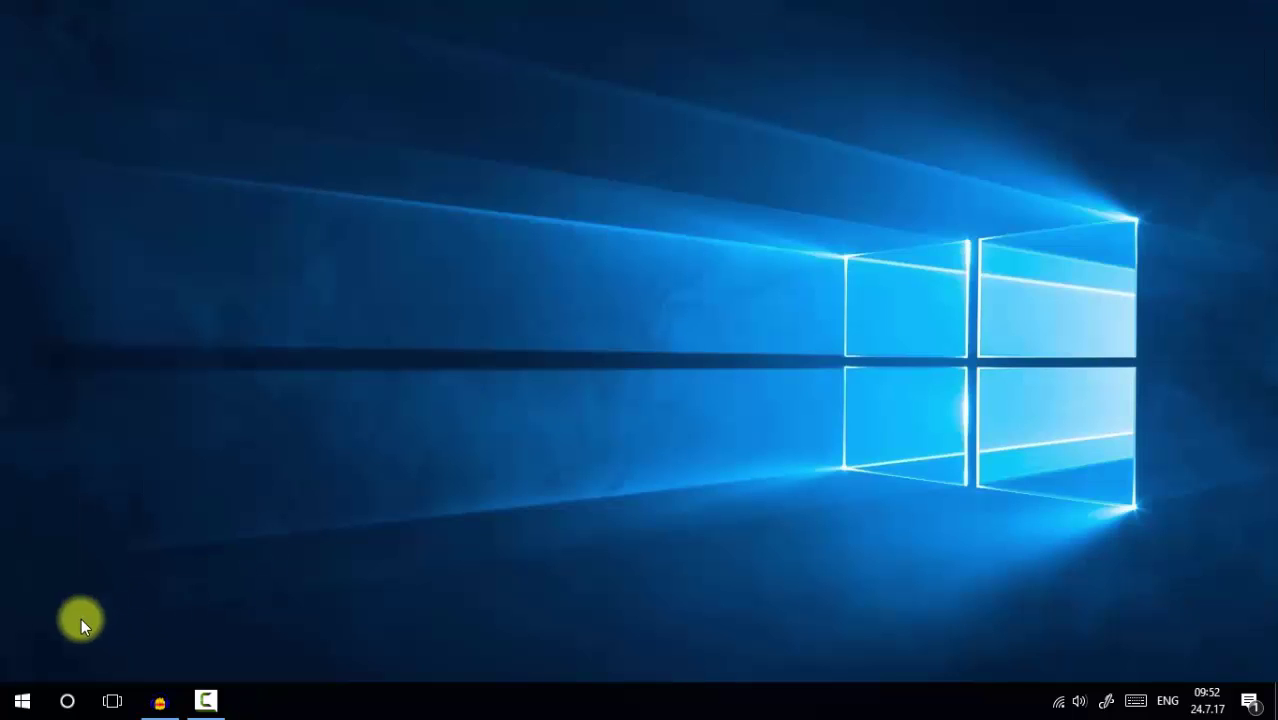
- Reopen Control Panel to check whether Windows Firewall is still listed
{"action": "left_click", "coordinate": [8, 706]}
{"action": "type", "text": "co"}
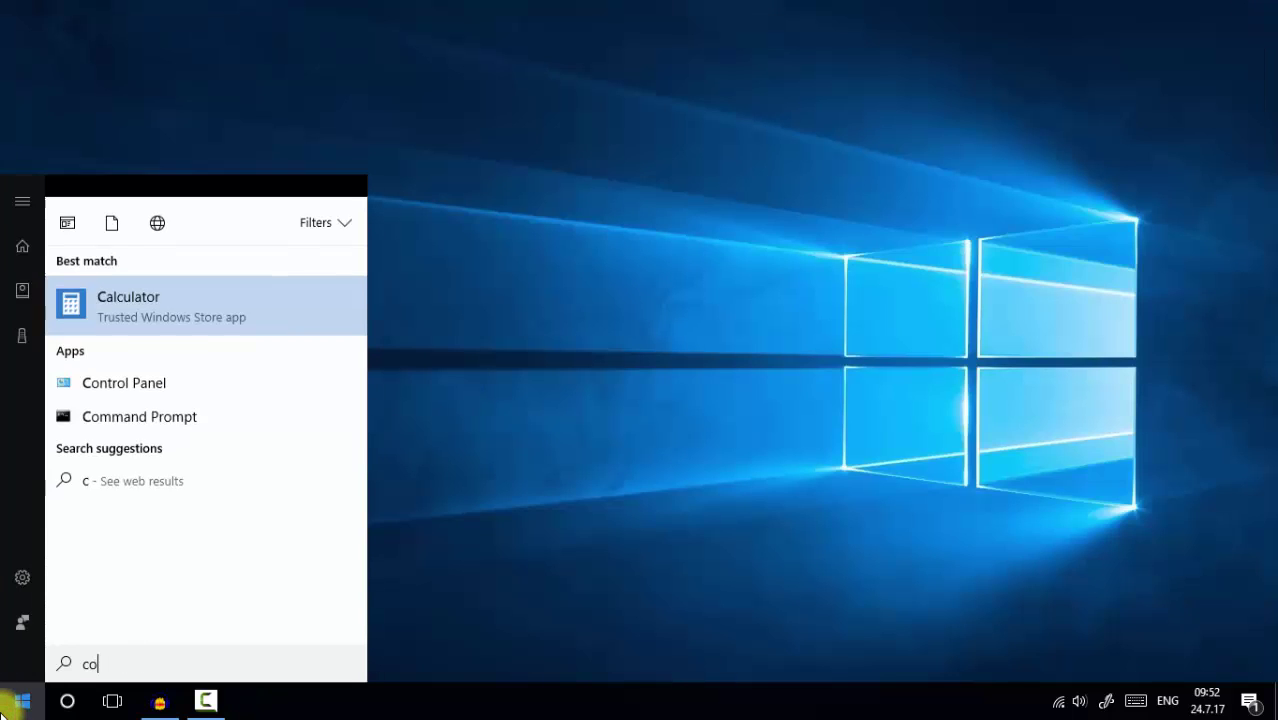
{"action": "type", "text": "nt"}
{"action": "key", "text": "Return"}
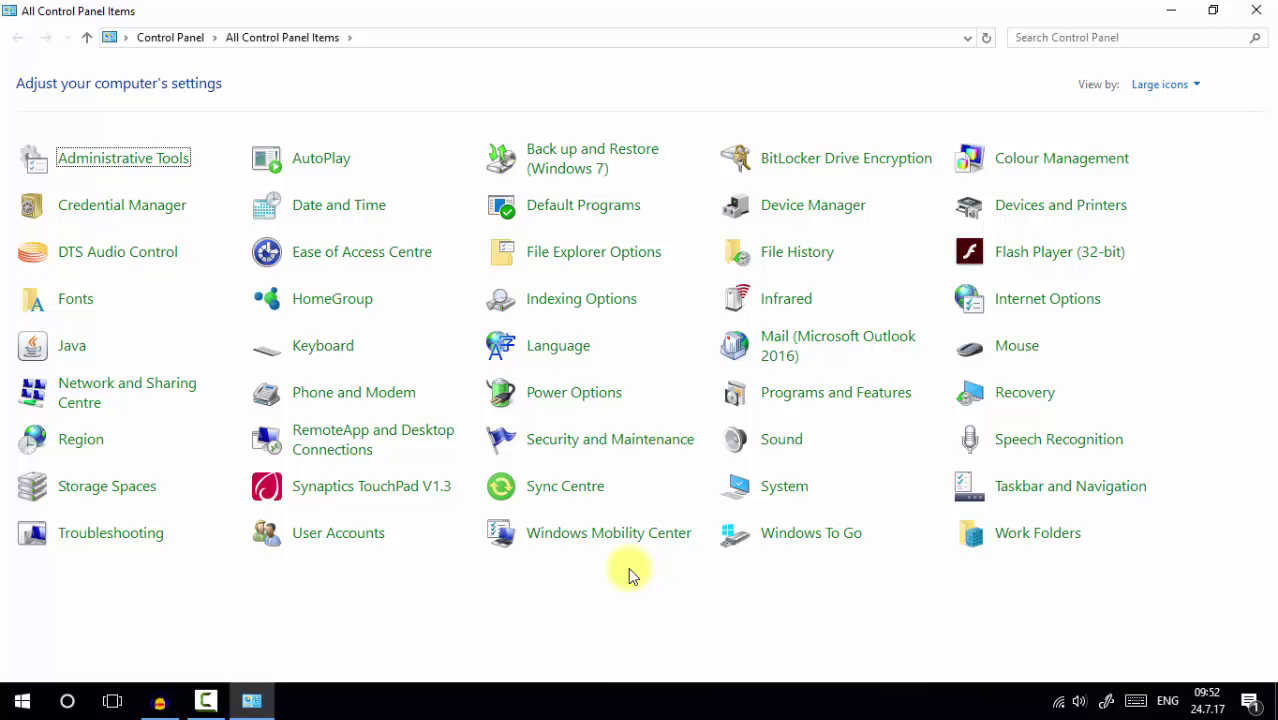
- Search for gpedit and reopen the Local Group Policy Editor
{"action": "left_click", "coordinate": [22, 701]}
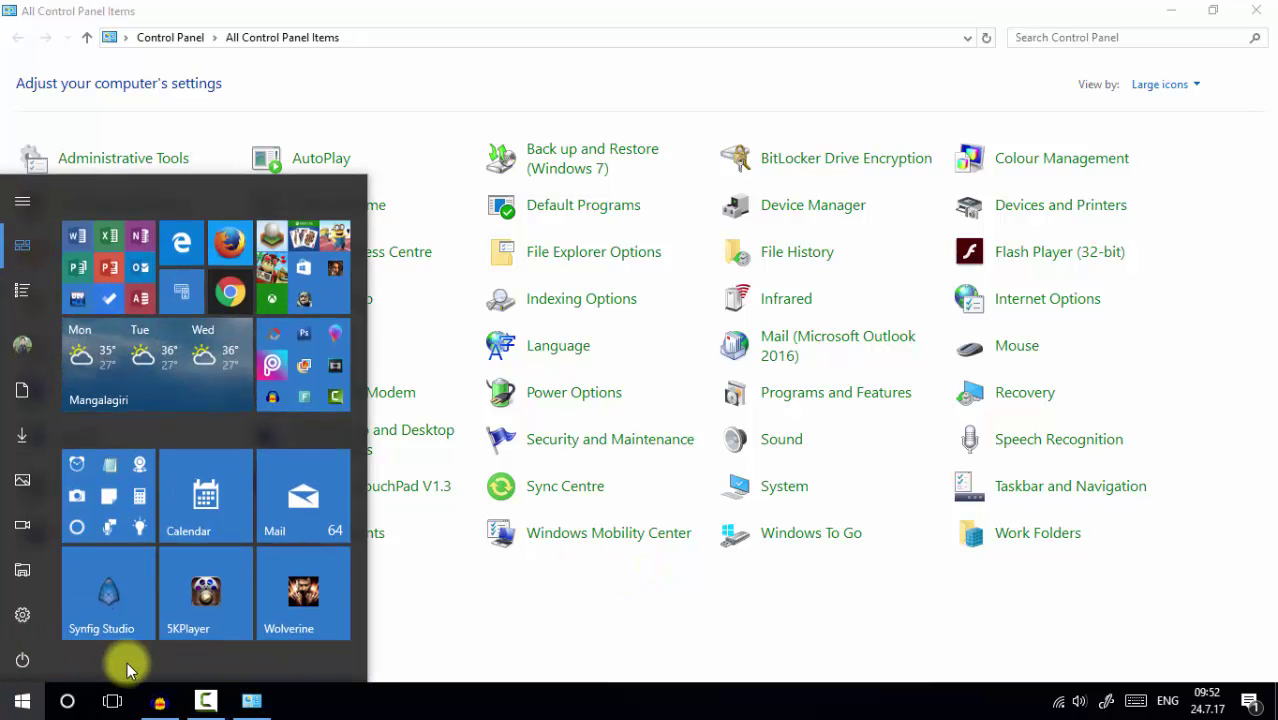
{"action": "type", "text": "gpedit"}
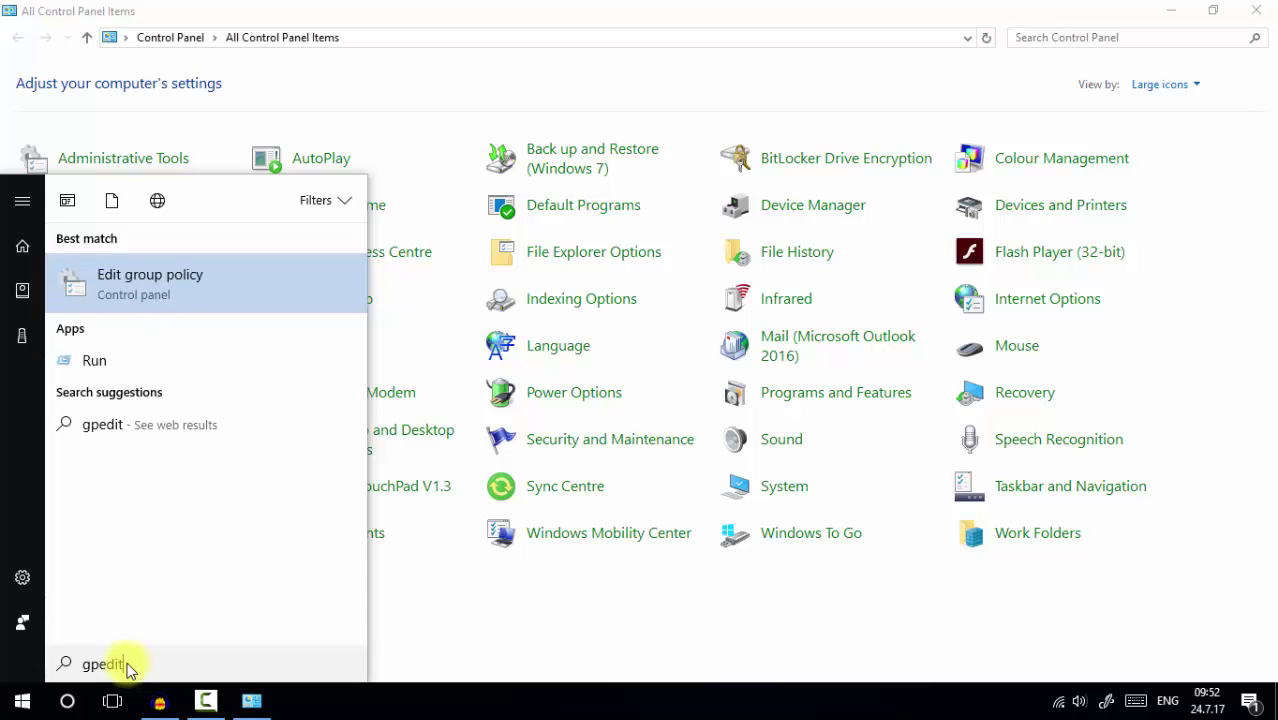
{"action": "key", "text": "Return"}
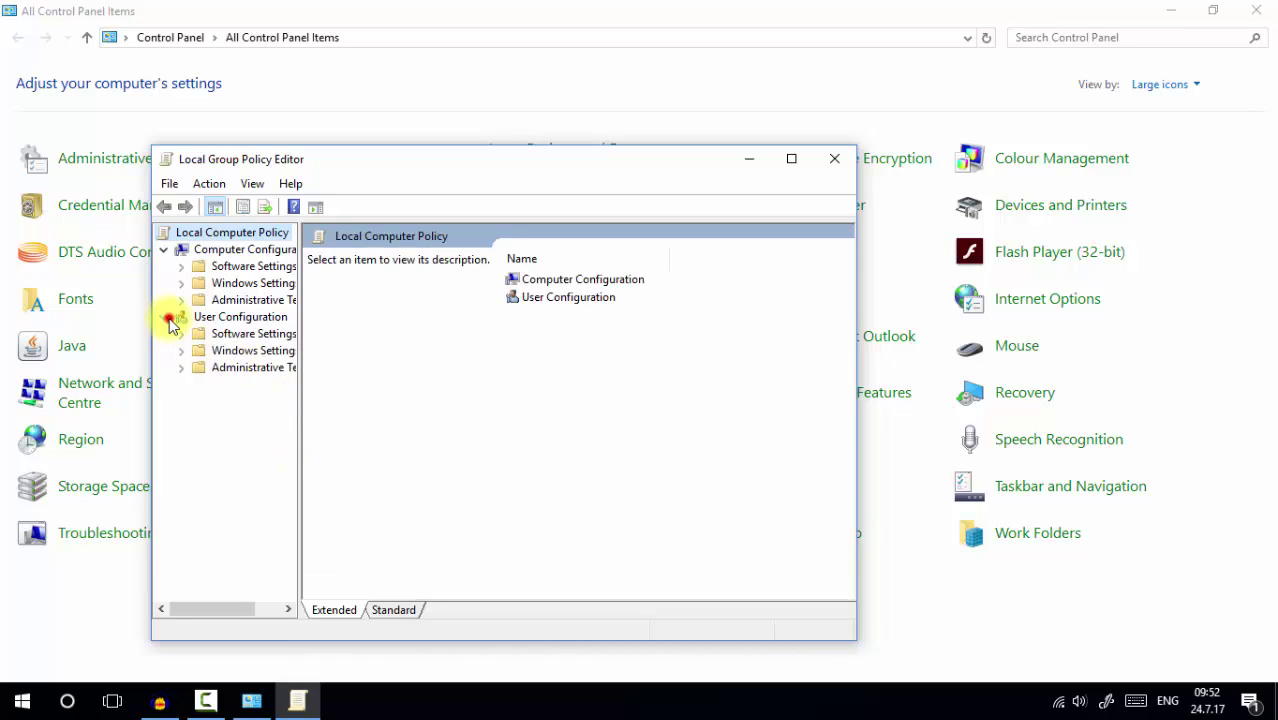
- Browse to the Control Panel policies in the Administrative Templates of User Configuration
{"action": "left_click", "coordinate": [169, 319]}
{"action": "left_click", "coordinate": [232, 318]}
{"action": "left_click", "coordinate": [594, 314]}
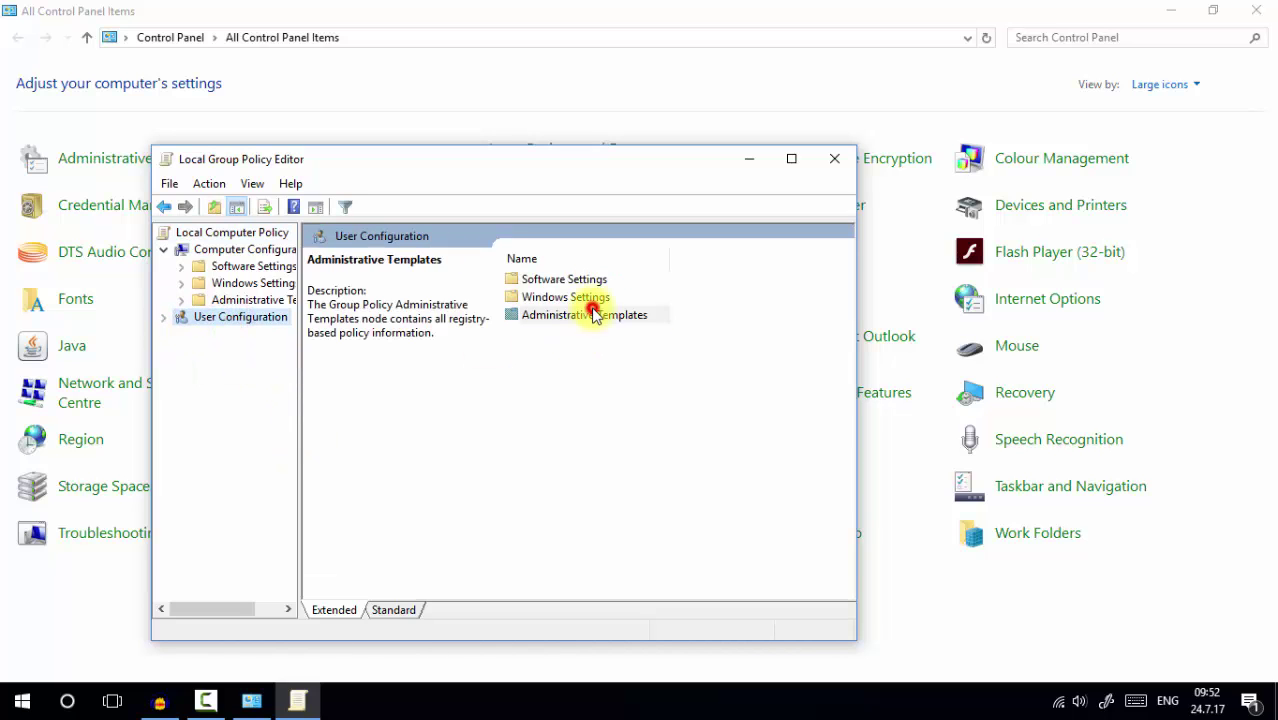
{"action": "double_click", "coordinate": [594, 314]}
{"action": "double_click", "coordinate": [551, 281]}
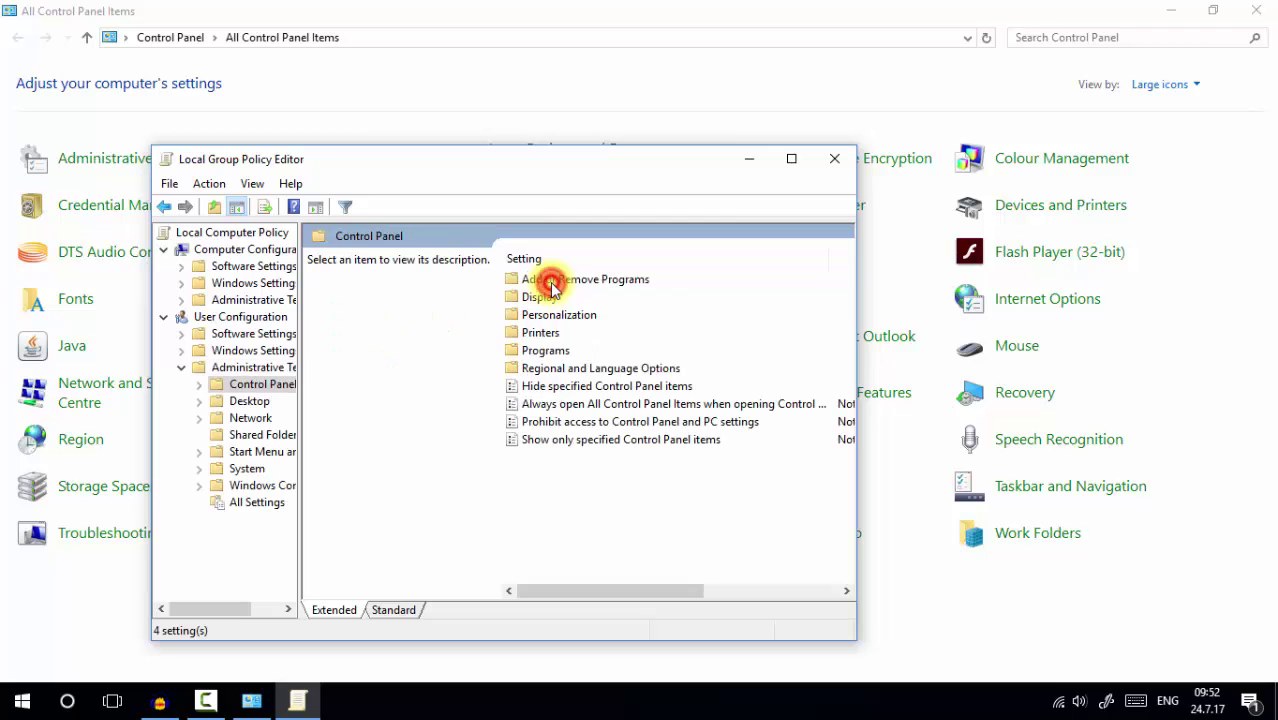
- Open the list of disallowed Control Panel items in the "Hide specified Control Panel items" policy
{"action": "left_click_drag", "start_coordinate": [859, 464], "coordinate": [1052, 464]}
{"action": "left_click", "coordinate": [637, 386]}
{"action": "double_click", "coordinate": [630, 387]}
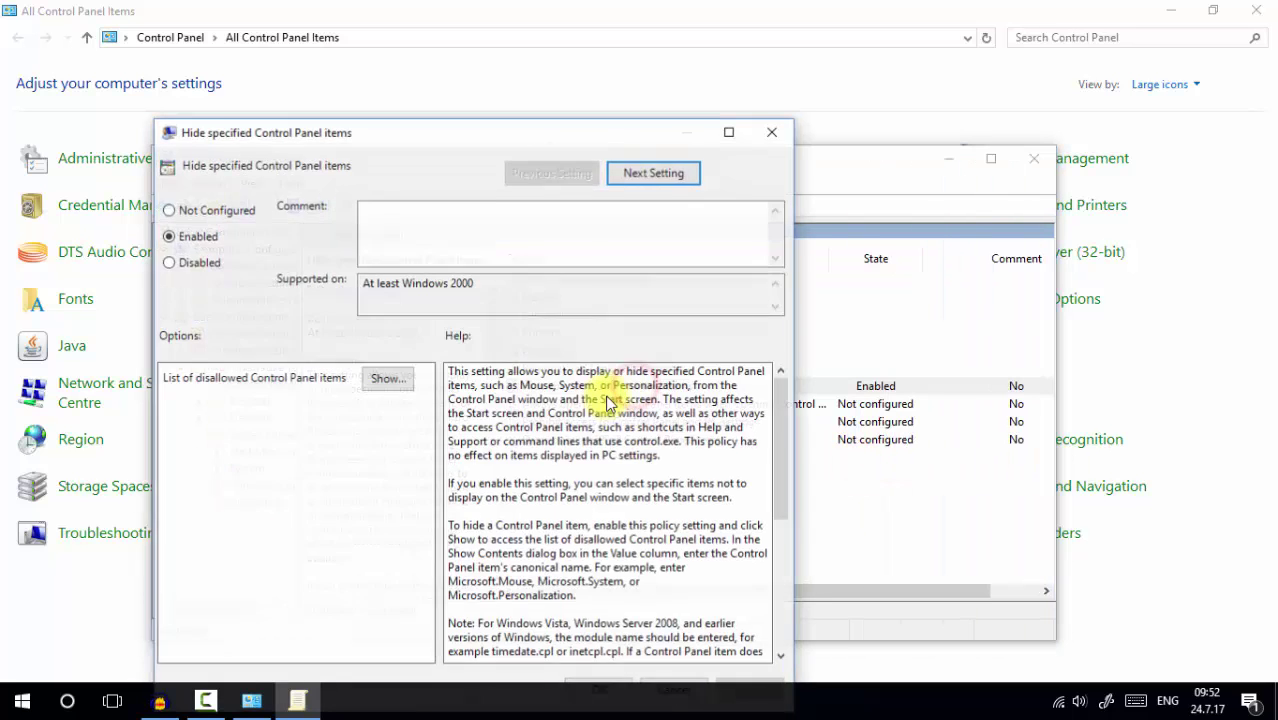
{"action": "left_click", "coordinate": [388, 380]}
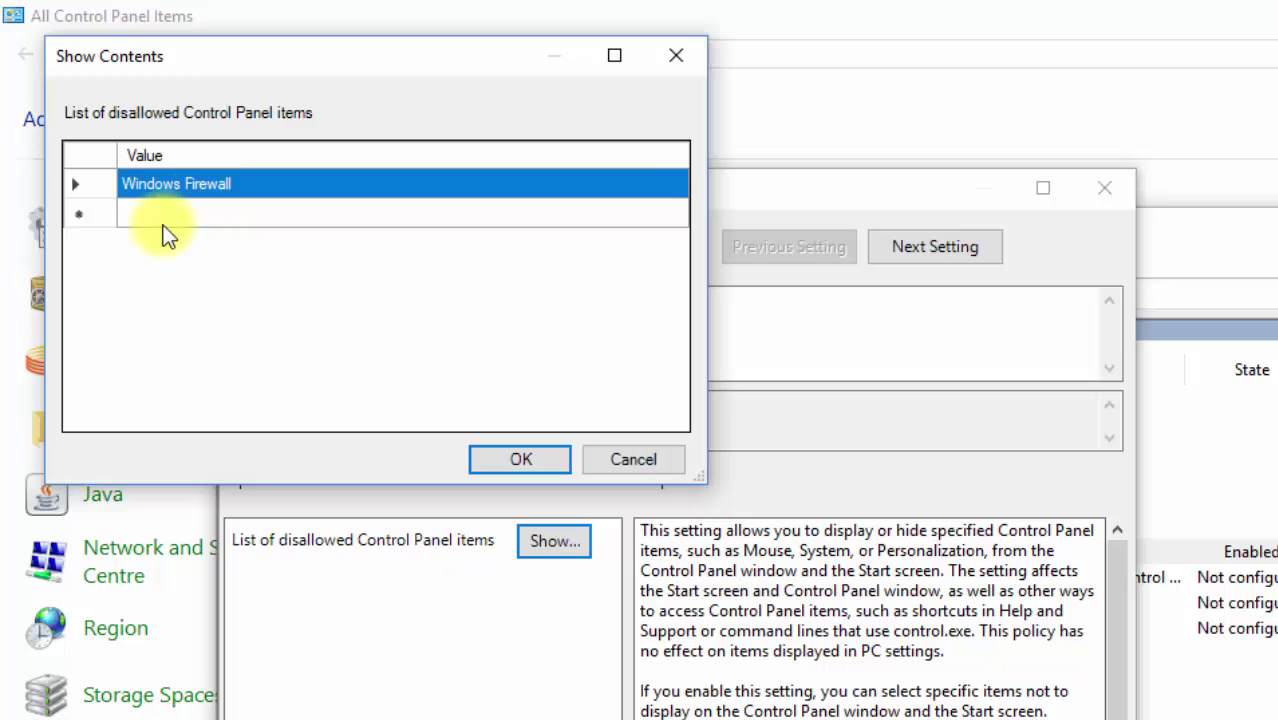
- Add Region as a second entry in the list of disallowed Control Panel items, using its name from Control Panel
{"action": "left_click", "coordinate": [152, 212]}
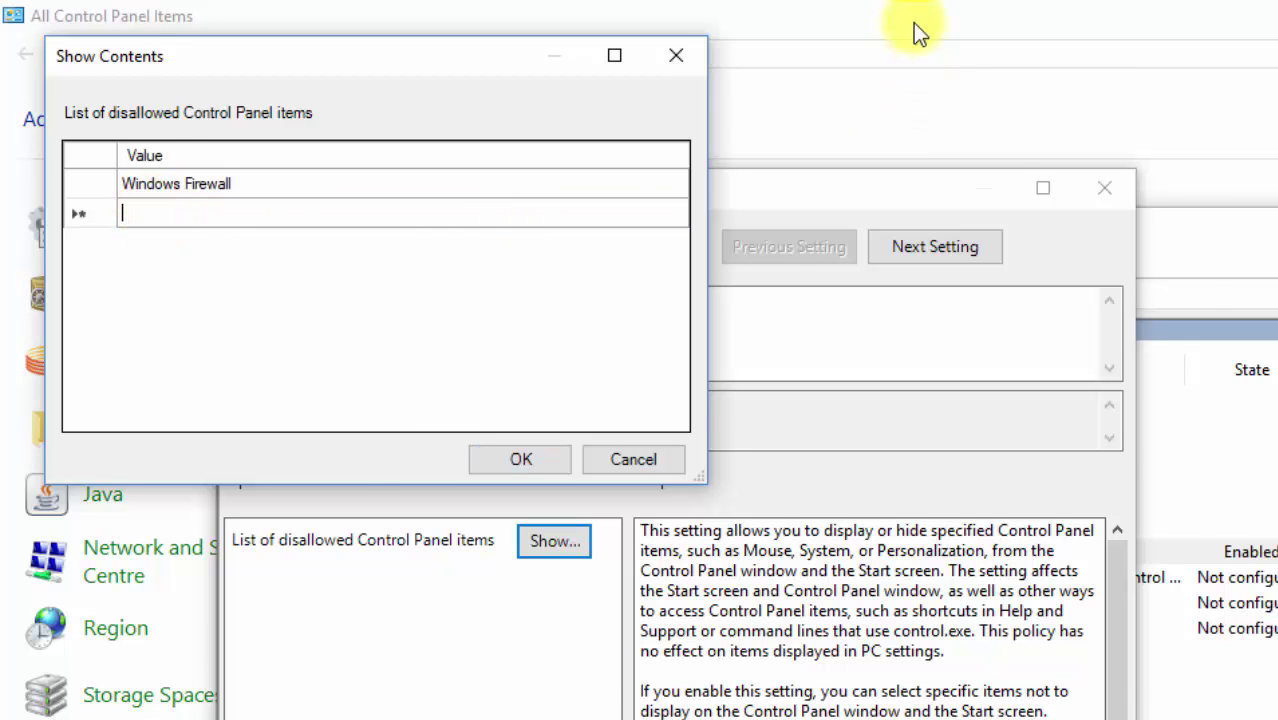
{"action": "left_click", "coordinate": [913, 23]}
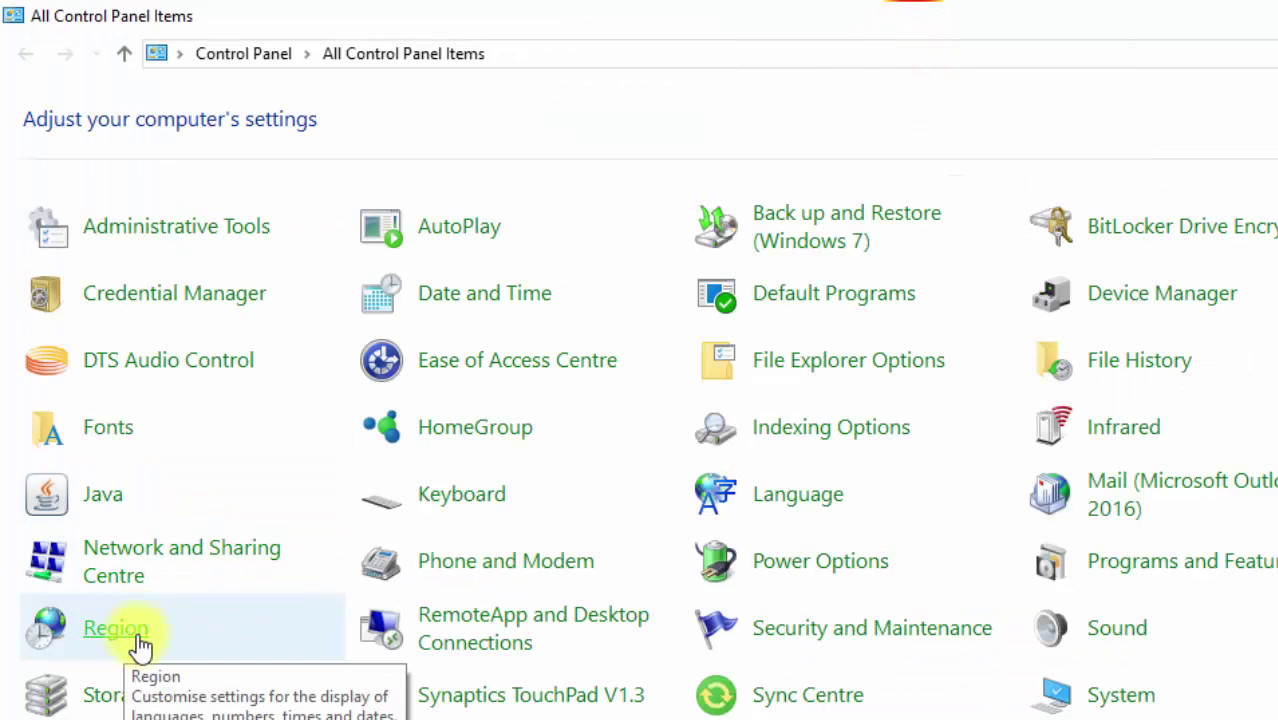
{"action": "key", "text": "alt+Tab"}
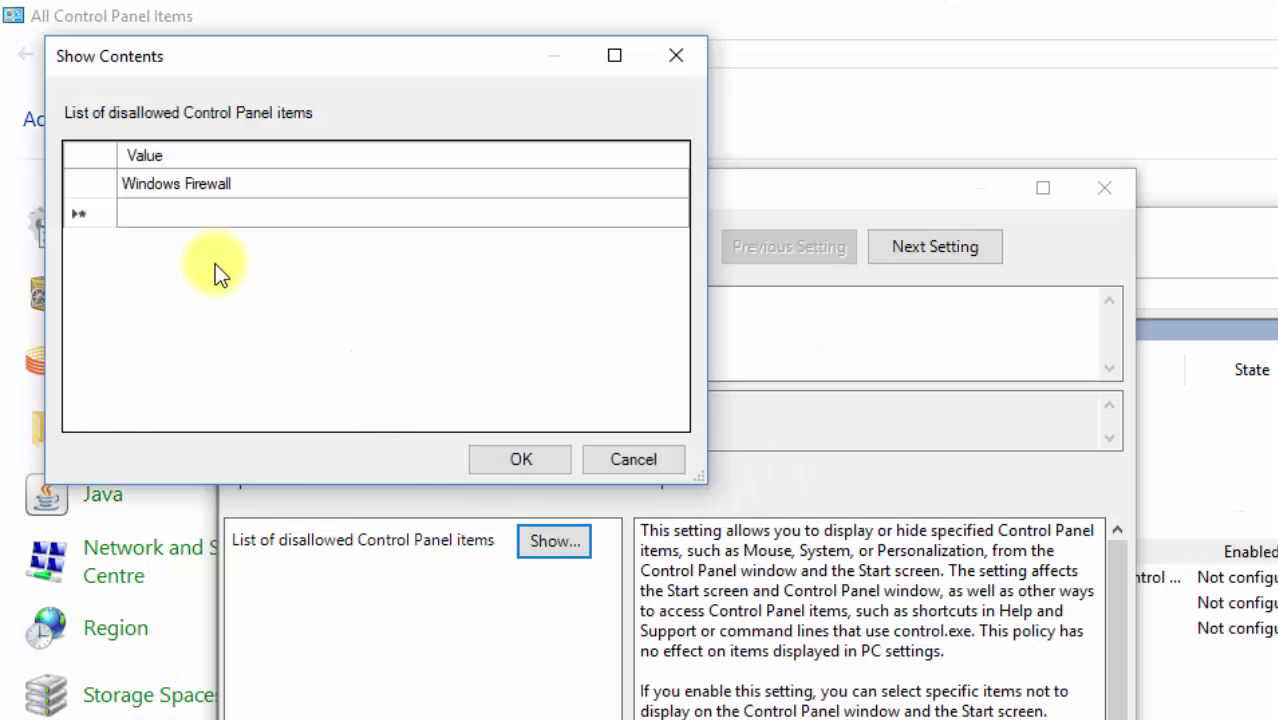
{"action": "type", "text": "Reg"}
{"action": "type", "text": "ion"}
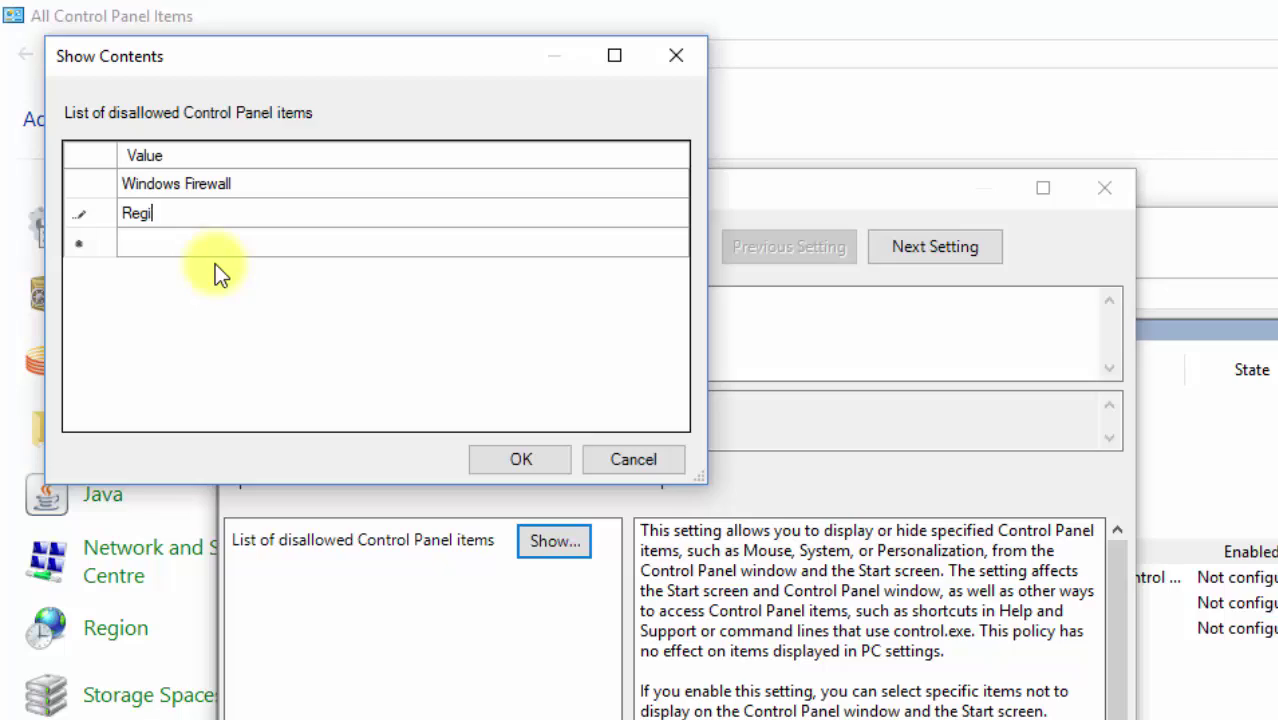
{"action": "left_click", "coordinate": [521, 459]}
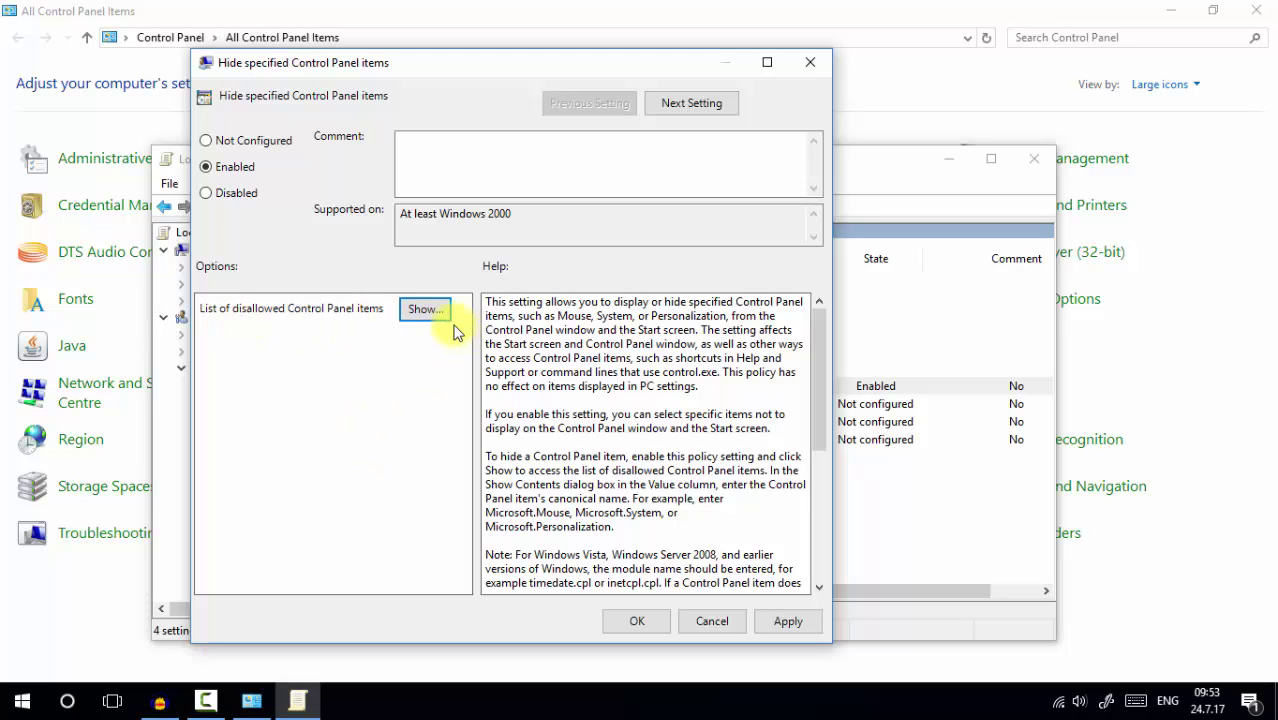
- Apply the "Hide specified Control Panel items" policy, then close the Local Group Policy Editor and the Control Panel window
{"action": "left_click", "coordinate": [788, 621]}
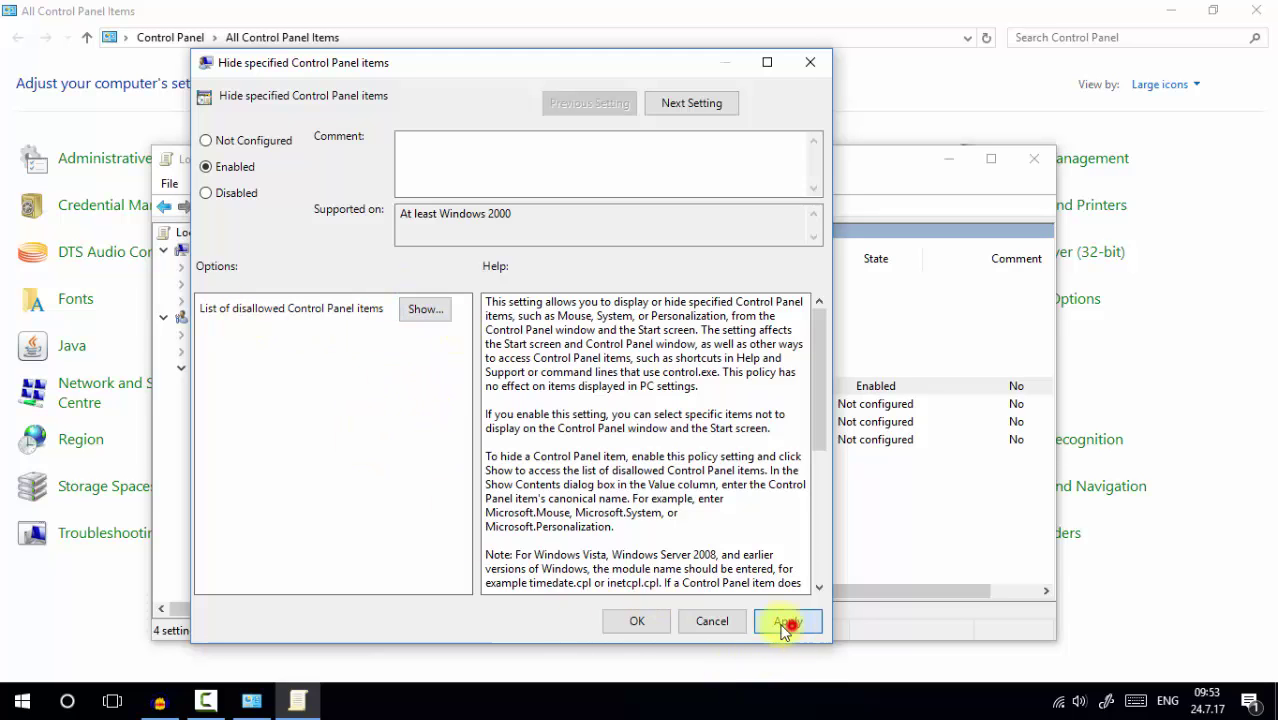
{"action": "left_click", "coordinate": [640, 622]}
{"action": "left_click", "coordinate": [1020, 163]}
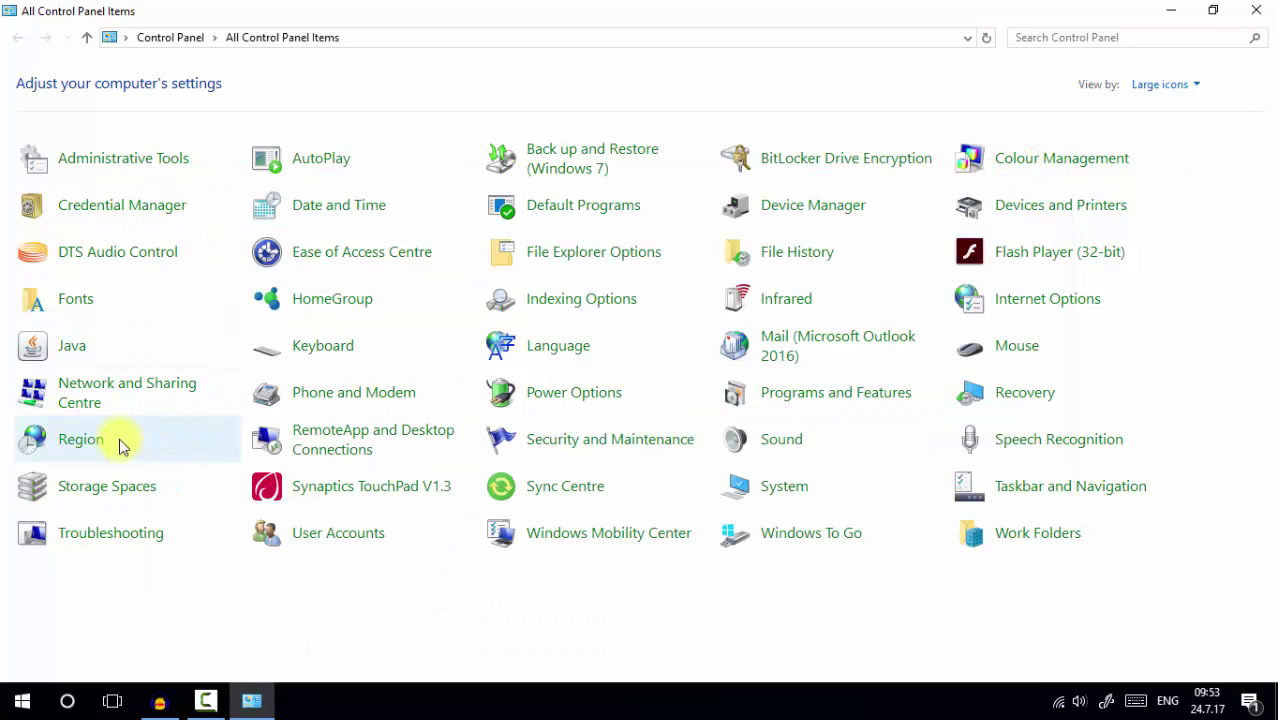
{"action": "left_click", "coordinate": [1256, 10]}
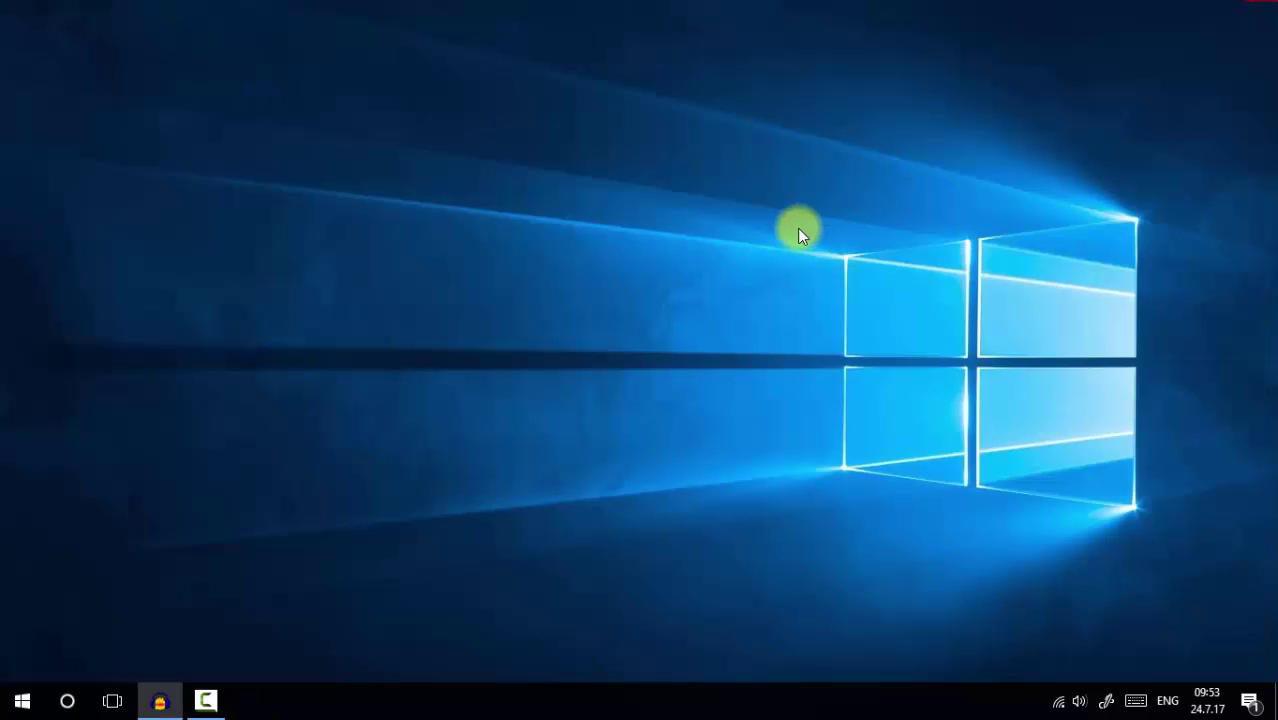
- Search for gpedit and launch the Local Group Policy Editor again
{"action": "left_click", "coordinate": [8, 700]}
{"action": "type", "text": "gpedit"}
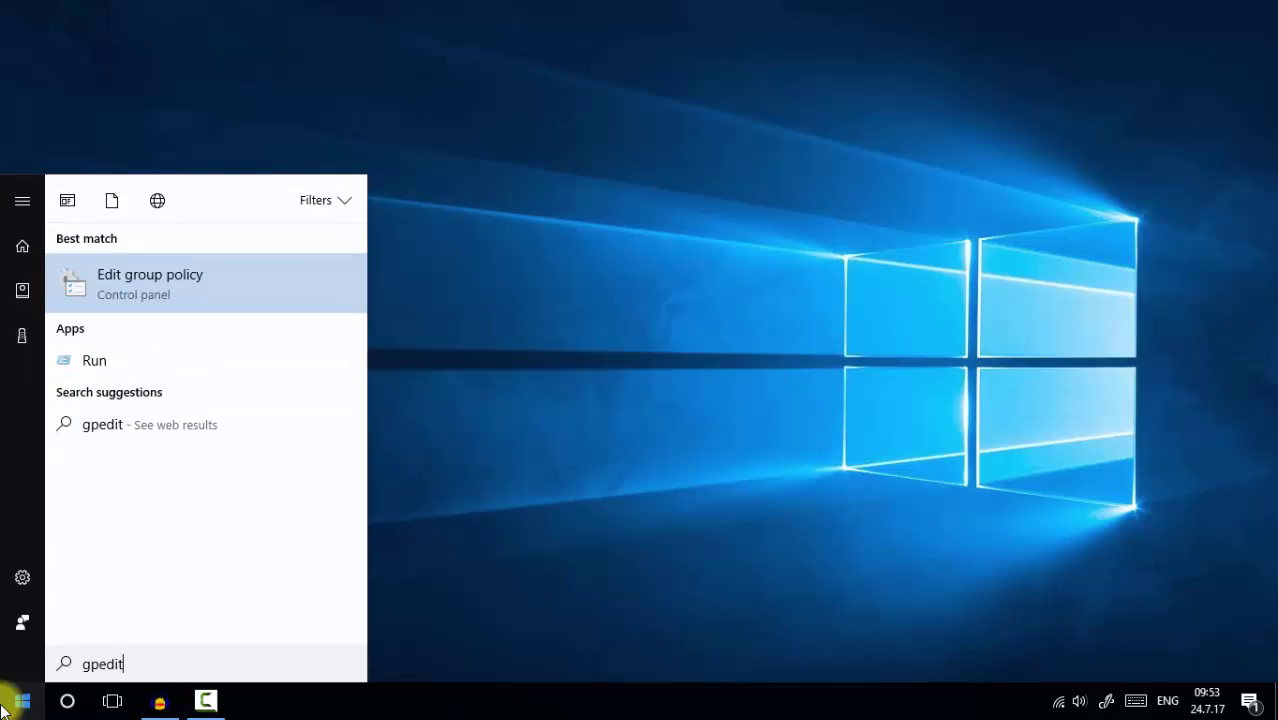
{"action": "key", "text": "Return"}
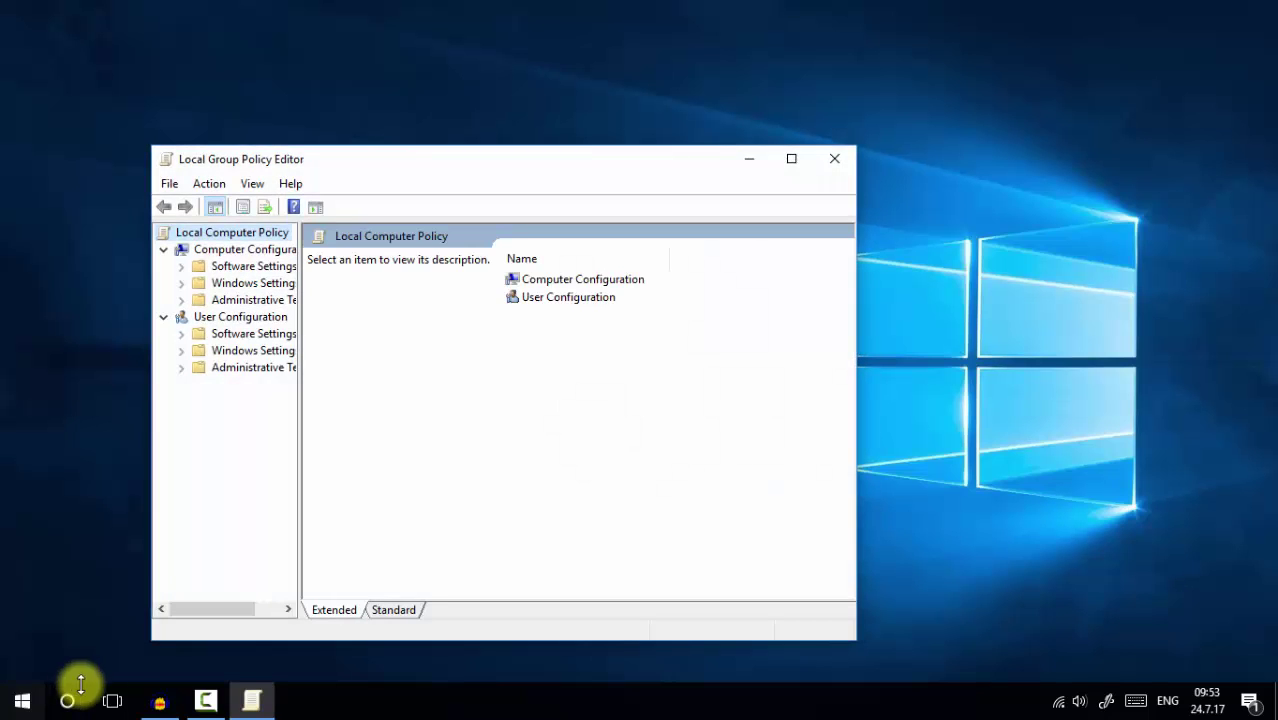
- Widen the policy tree and go to User Configuration > Administrative Templates > Control Panel
{"action": "left_click_drag", "start_coordinate": [300, 553], "coordinate": [357, 565]}
{"action": "left_click", "coordinate": [242, 318]}
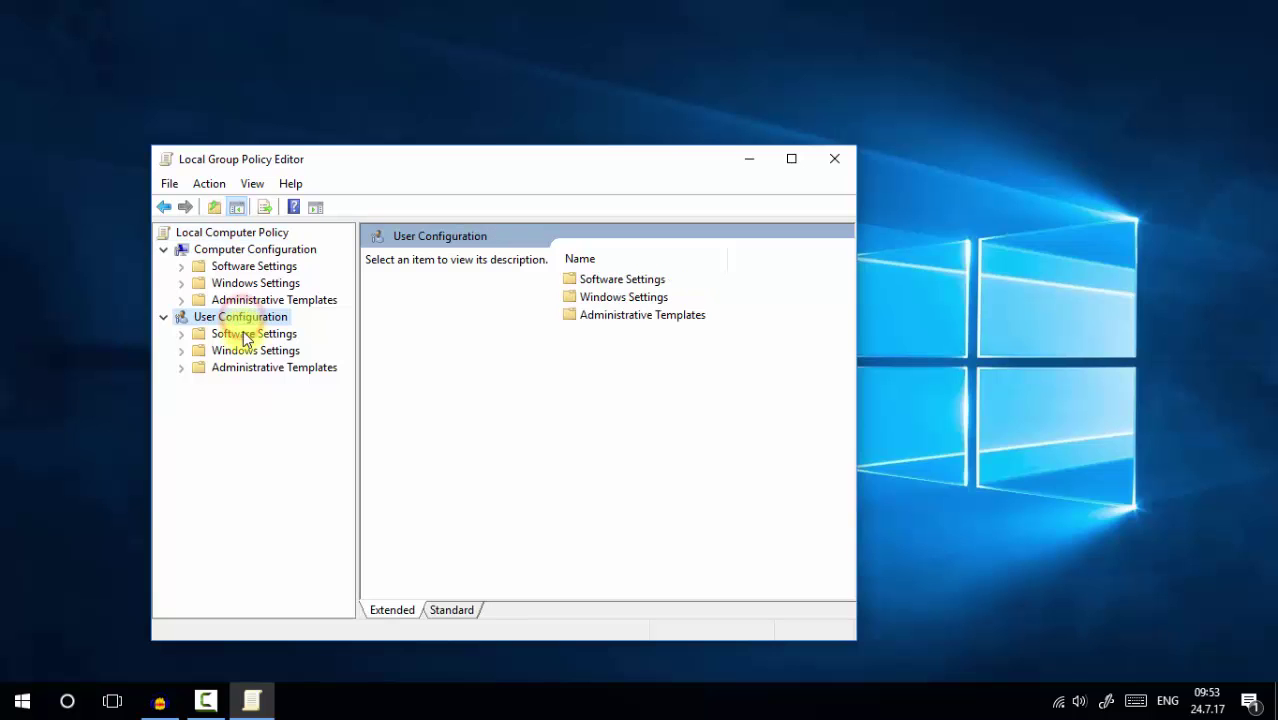
{"action": "left_click", "coordinate": [265, 369]}
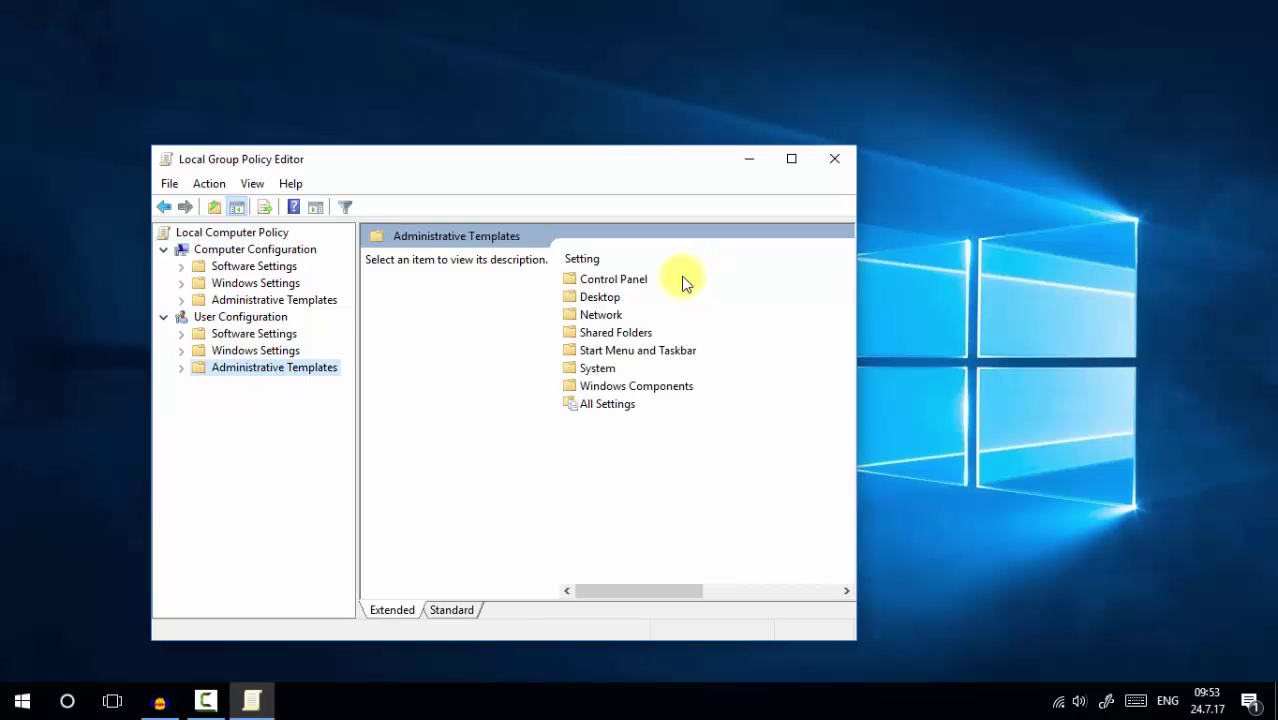
{"action": "left_click", "coordinate": [634, 280]}
{"action": "double_click", "coordinate": [634, 280]}
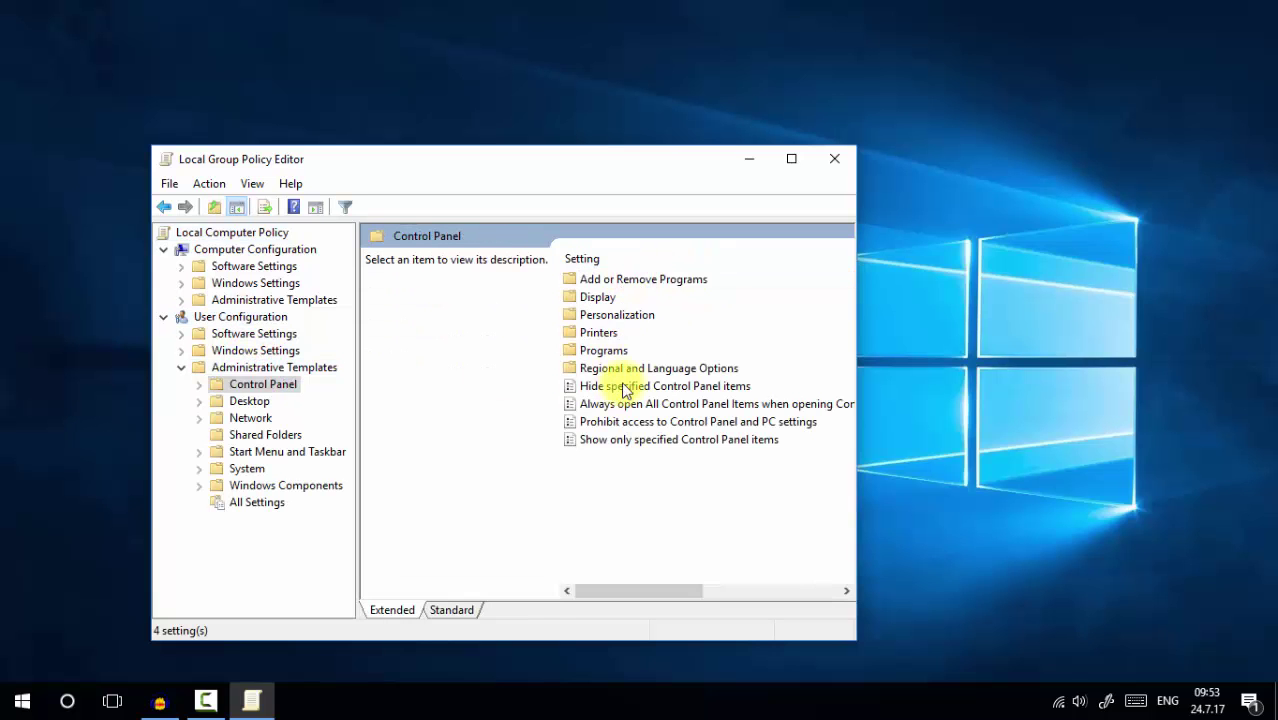
- Set the "Hide specified Control Panel items" policy to Not Configured and apply it
{"action": "left_click", "coordinate": [622, 386]}
{"action": "double_click", "coordinate": [622, 386]}
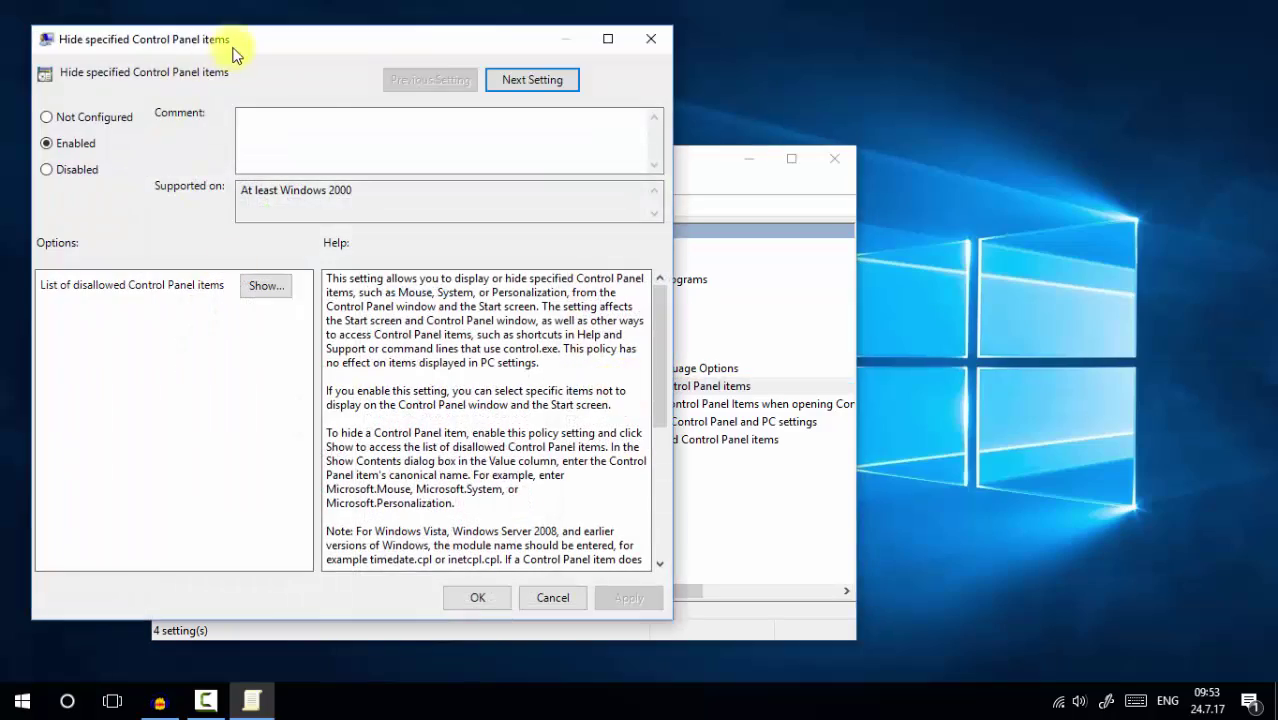
{"action": "left_click_drag", "start_coordinate": [237, 44], "coordinate": [449, 80]}
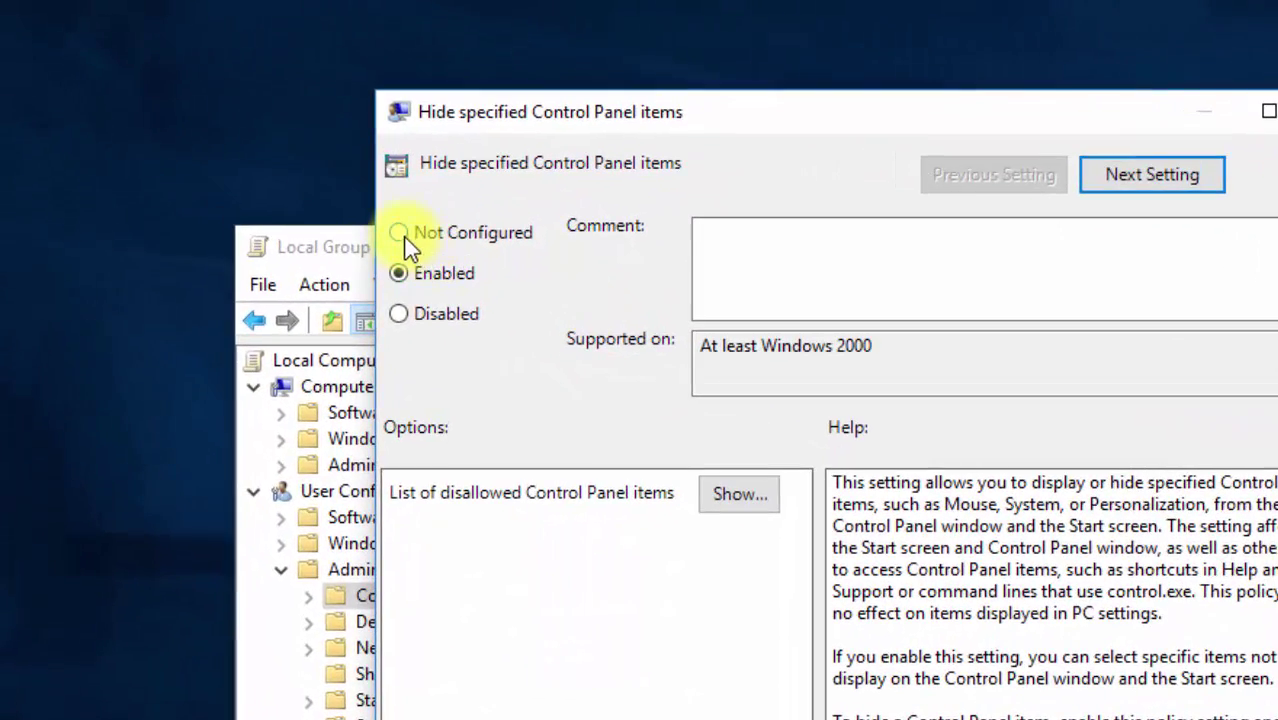
{"action": "left_click", "coordinate": [401, 236]}
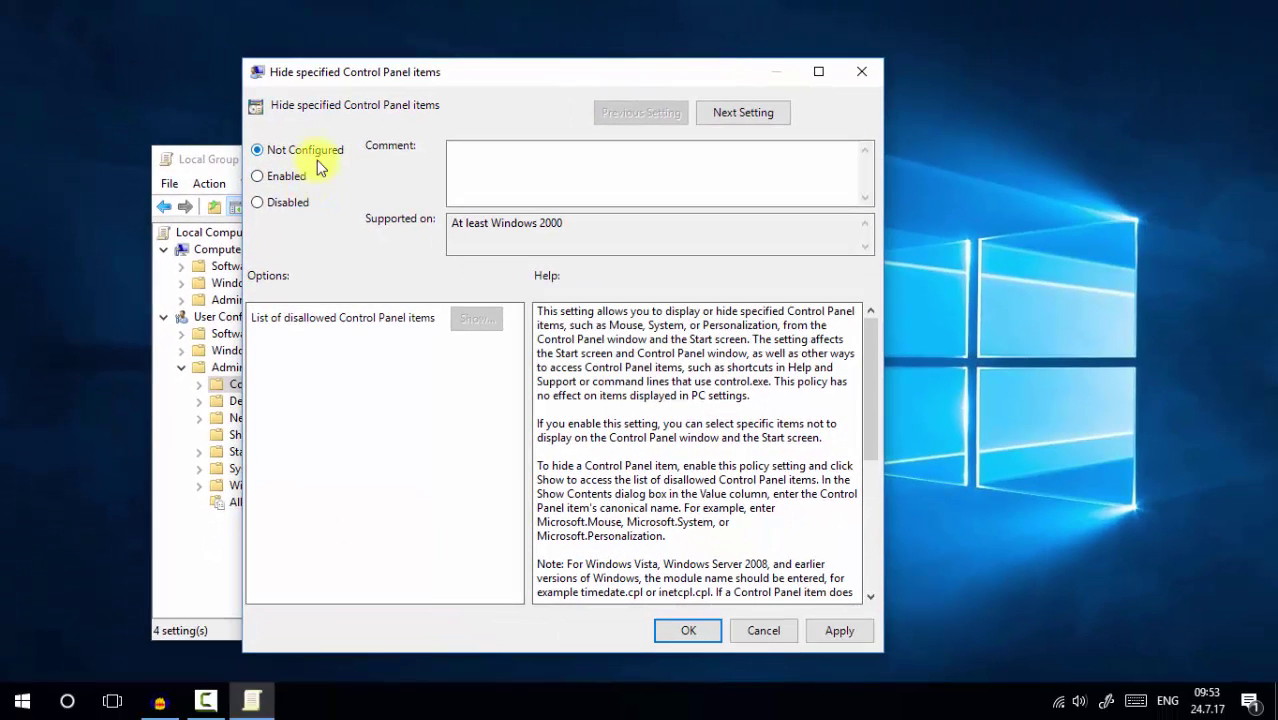
{"action": "left_click", "coordinate": [840, 631]}
{"action": "left_click", "coordinate": [688, 631]}
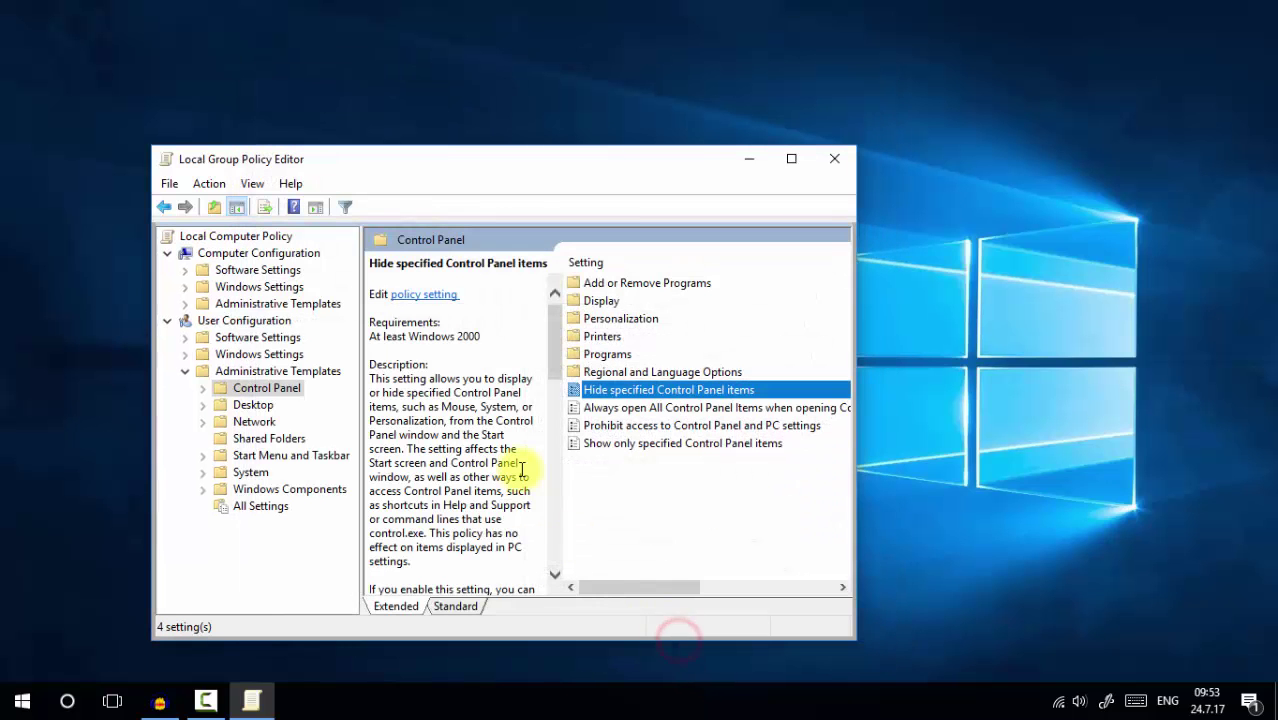
- Search for control and open Control Panel to check whether Windows Firewall and Region are listed
{"action": "key", "text": "super"}
{"action": "type", "text": "con"}
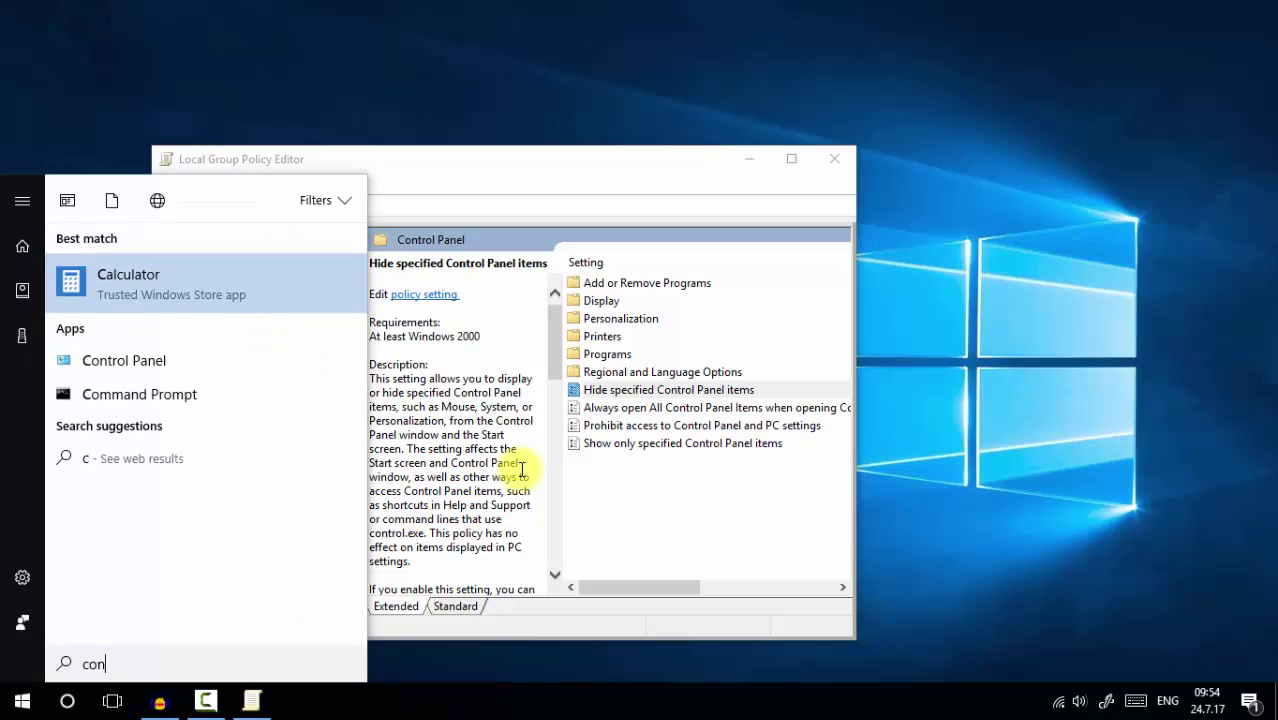
{"action": "type", "text": "trol"}
{"action": "key", "text": "Return"}
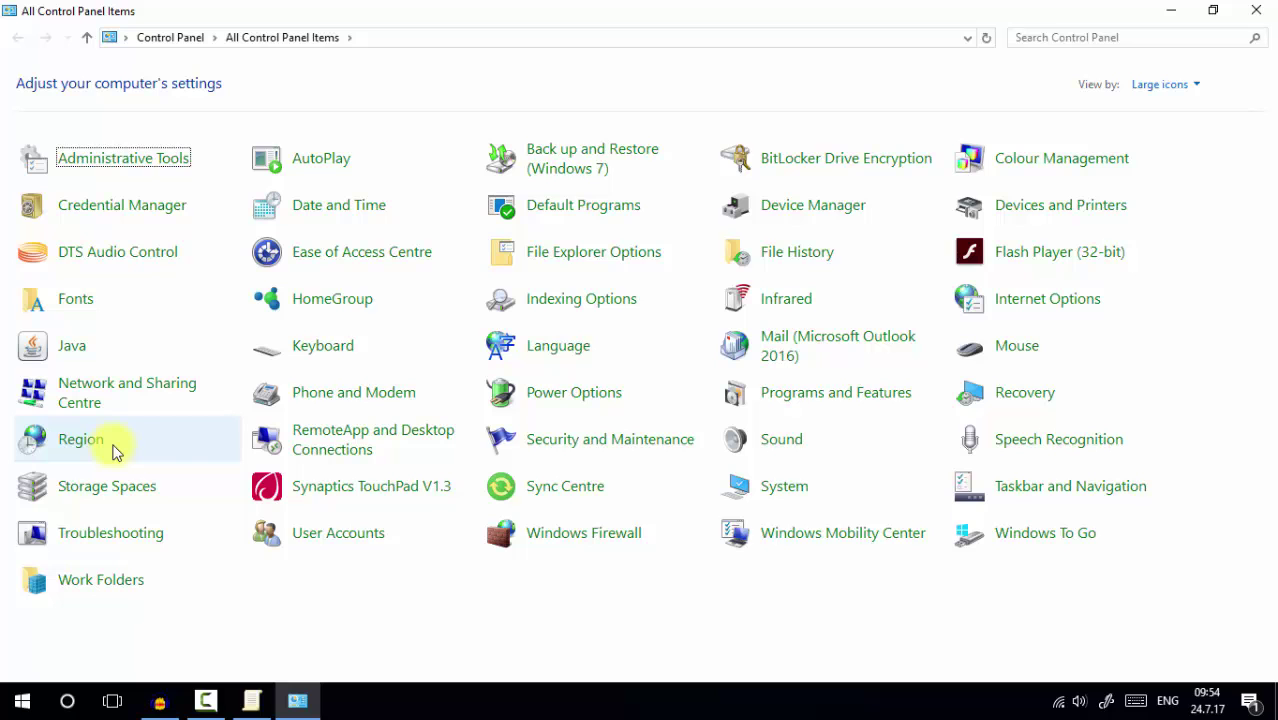
- Switch to the Local Group Policy Editor, maximize it and open the "Show only specified Control Panel items" policy
{"action": "left_click", "coordinate": [251, 699]}
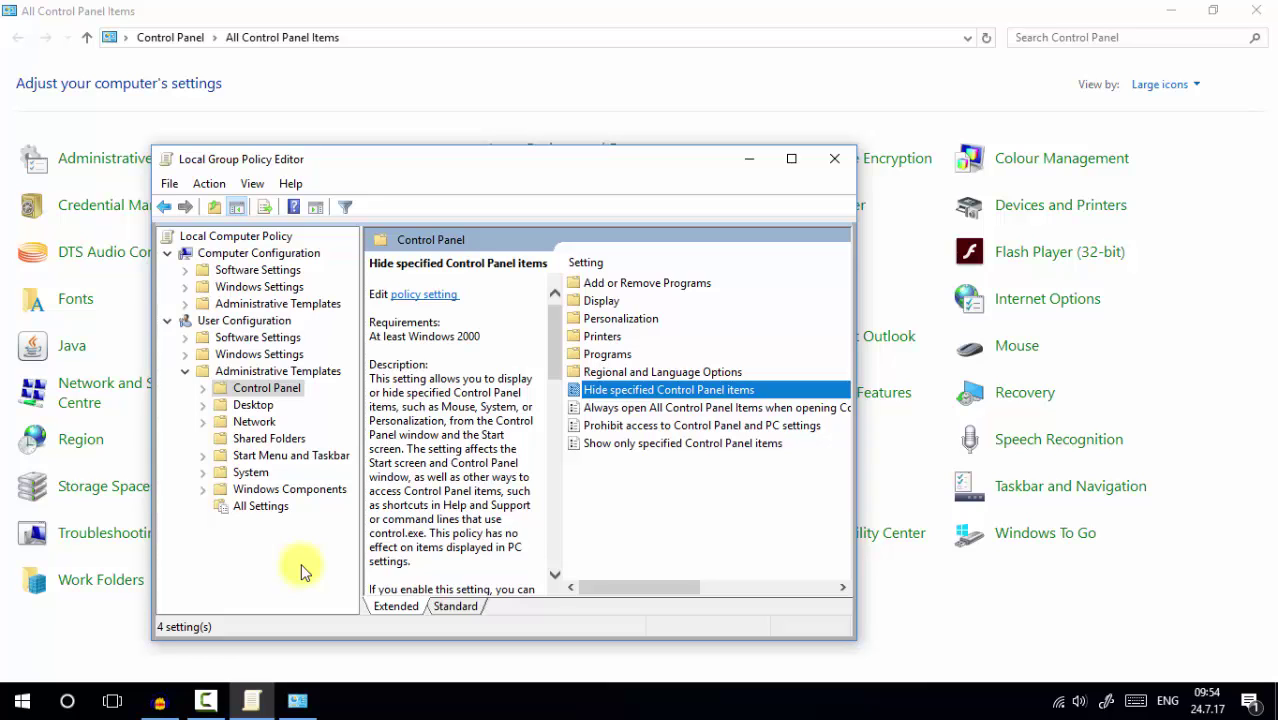
{"action": "left_click", "coordinate": [791, 158]}
{"action": "left_click", "coordinate": [482, 289]}
{"action": "double_click", "coordinate": [482, 289]}
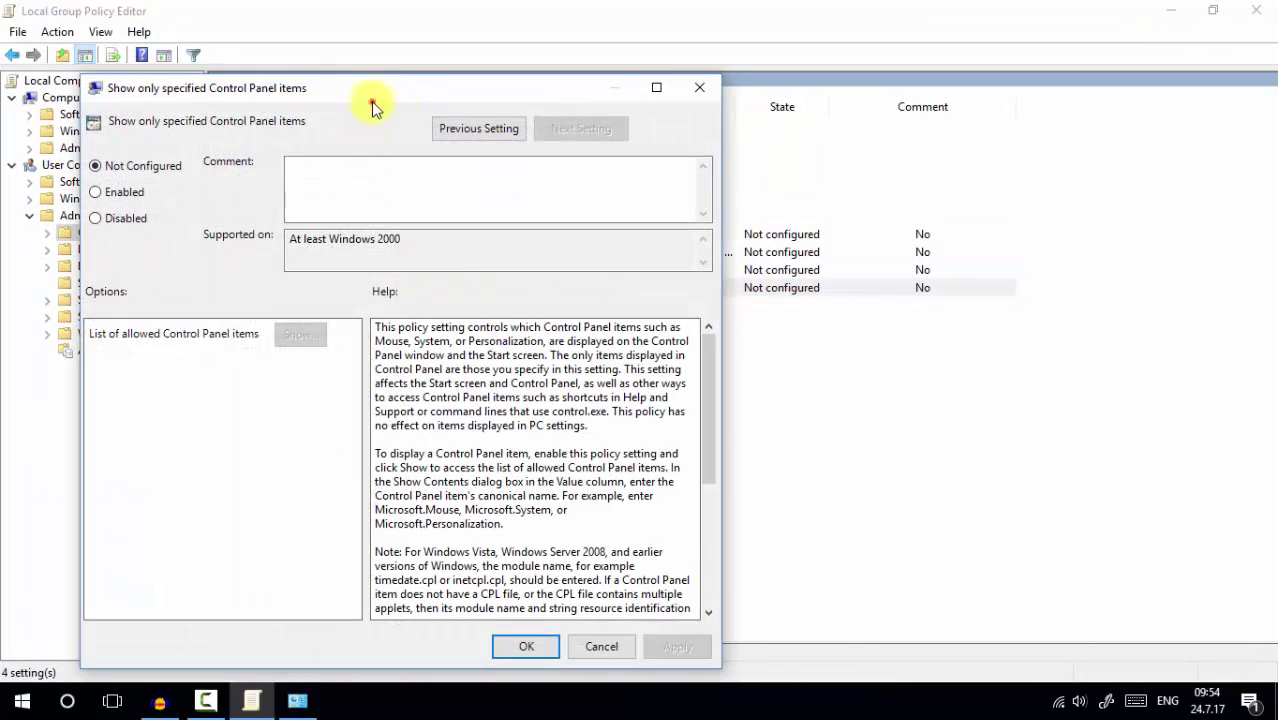
{"action": "left_click_drag", "start_coordinate": [372, 105], "coordinate": [727, 126]}
{"action": "left_click_drag", "start_coordinate": [607, 107], "coordinate": [519, 136]}
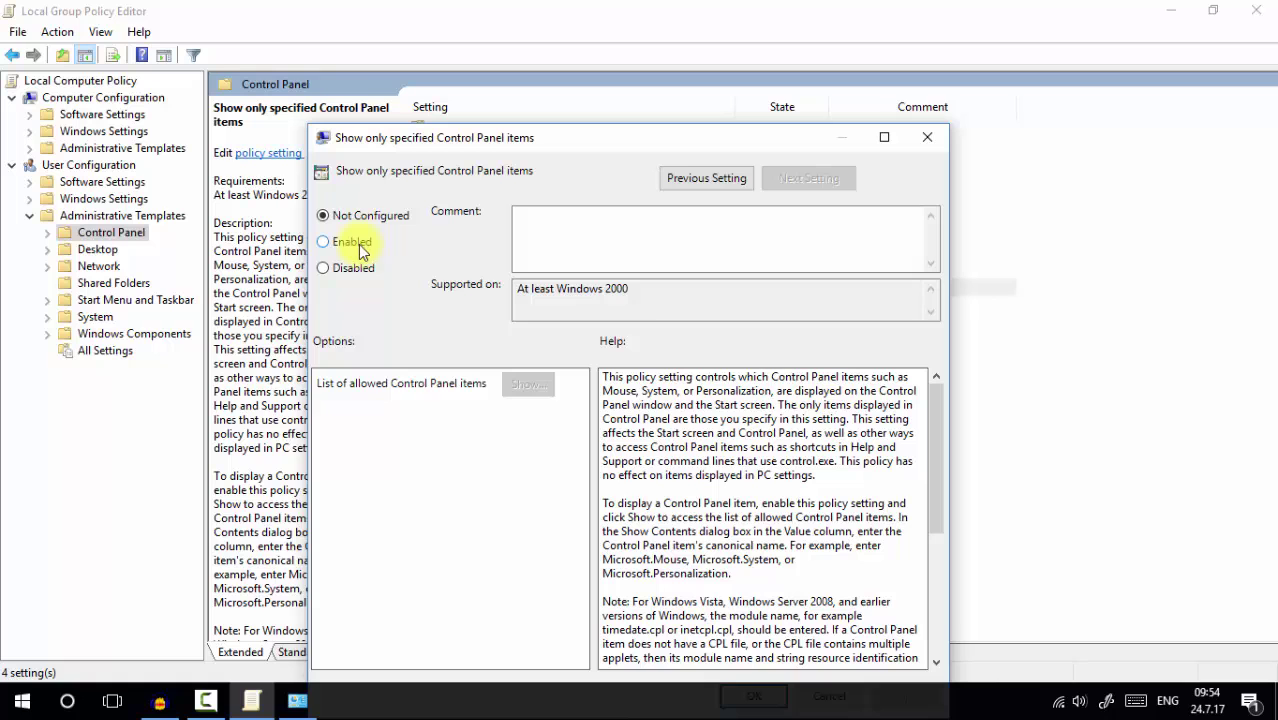
- Look up the AutoPlay item's name in Control Panel, then enable the policy and add Autoplay to its list of allowed items
{"action": "left_click", "coordinate": [296, 698]}
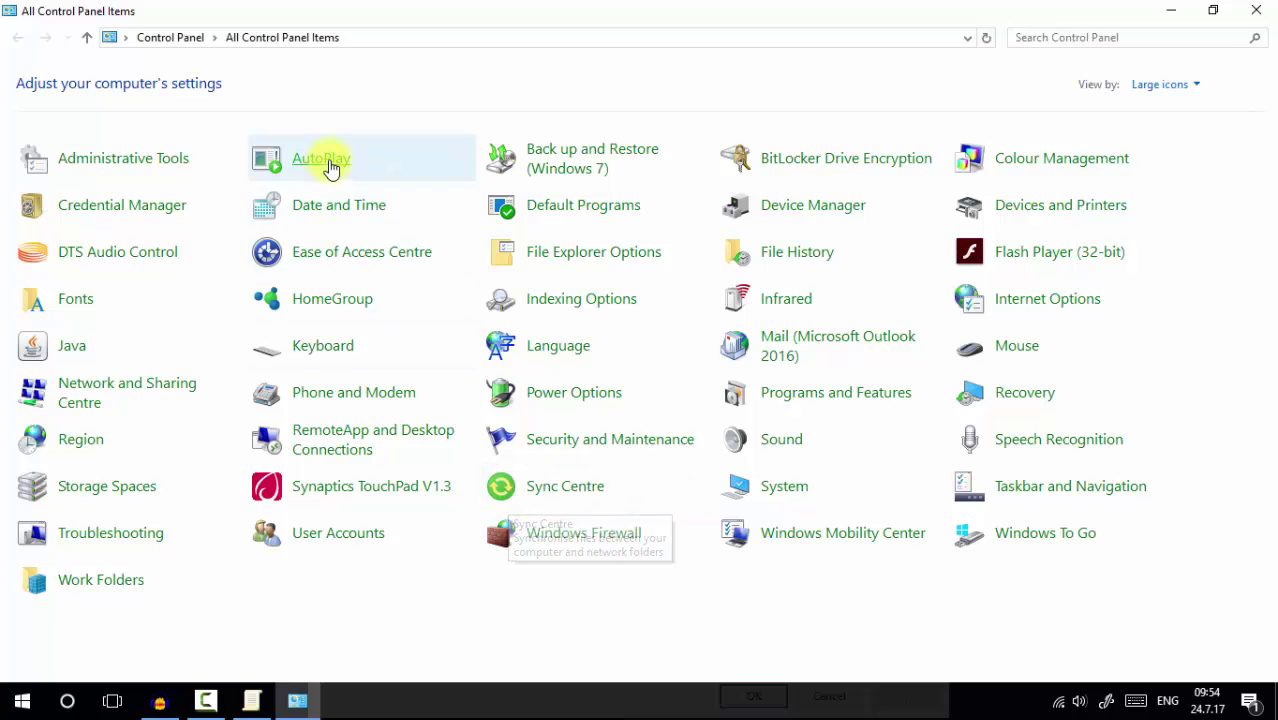
{"action": "left_click", "coordinate": [297, 698]}
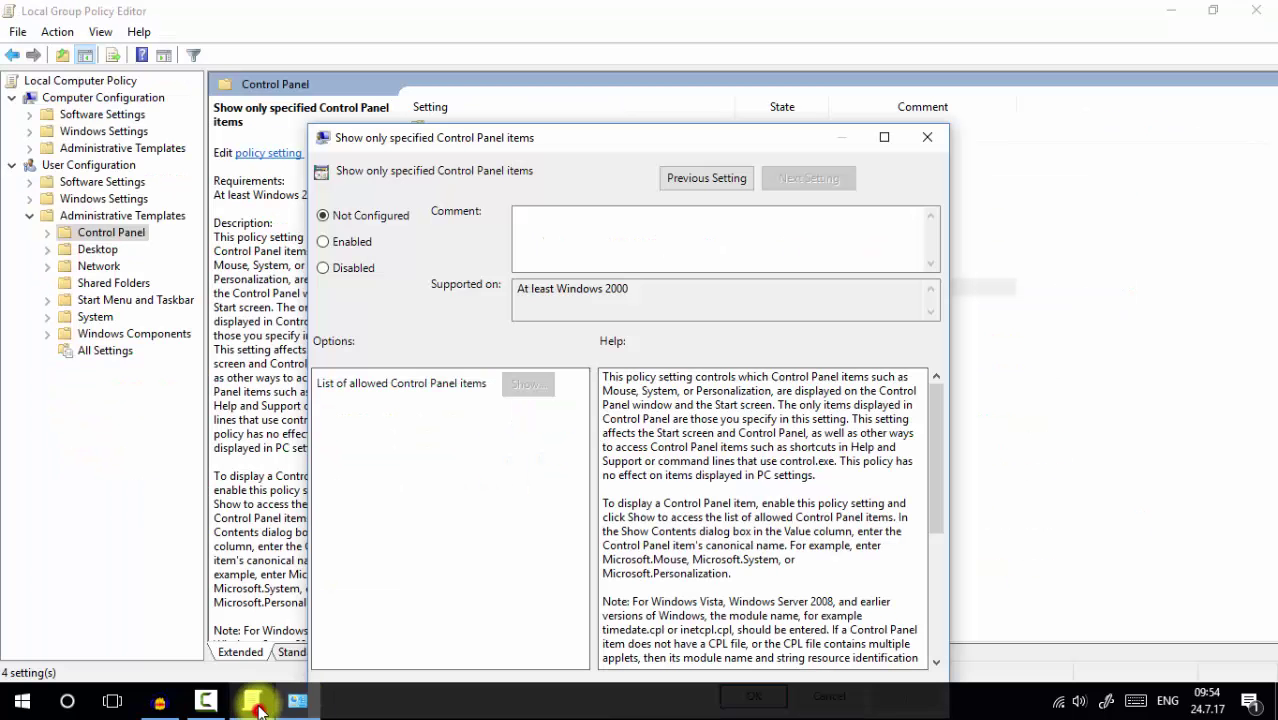
{"action": "left_click", "coordinate": [346, 250]}
{"action": "left_click", "coordinate": [527, 383]}
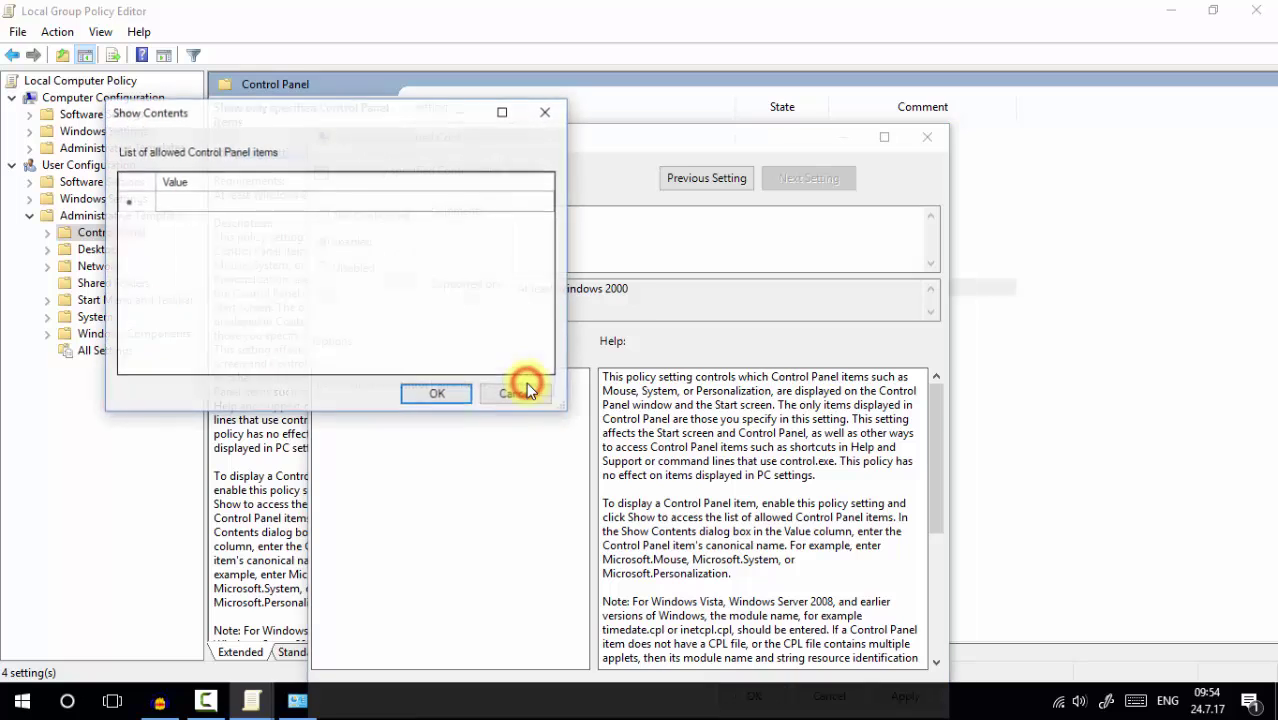
{"action": "left_click", "coordinate": [241, 200]}
{"action": "left_click", "coordinate": [228, 204]}
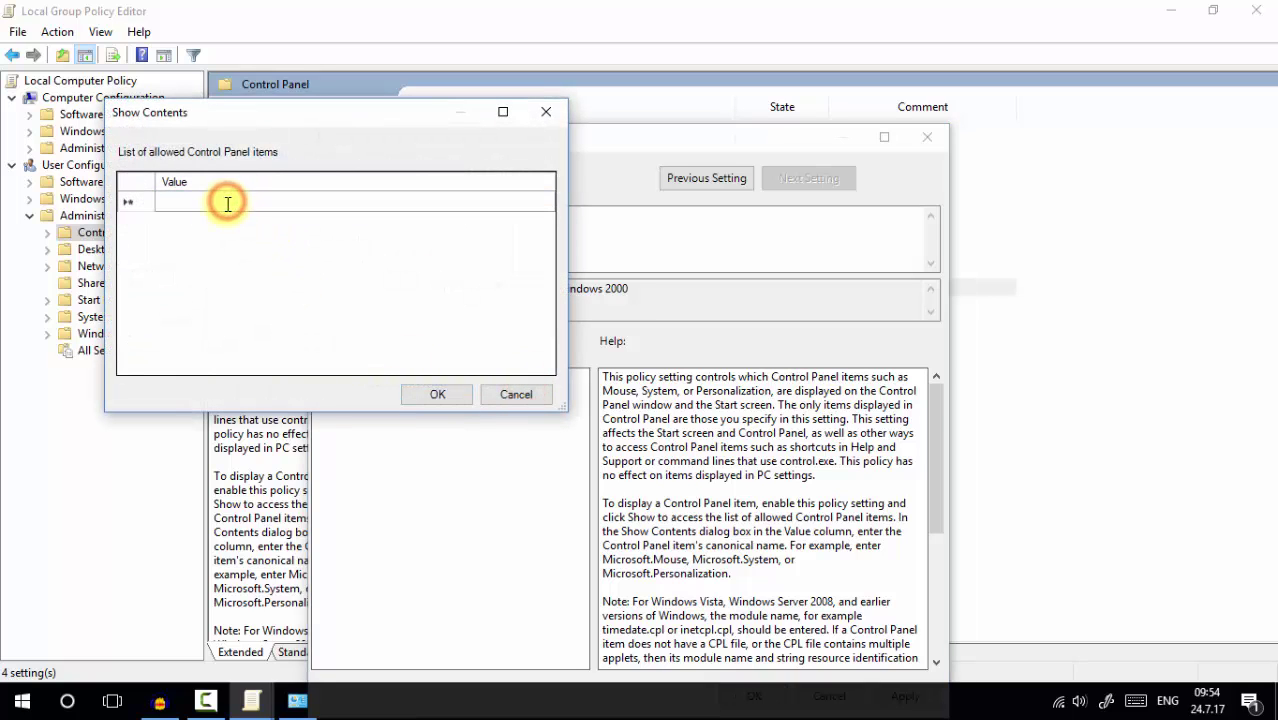
{"action": "type", "text": "Autoplay"}
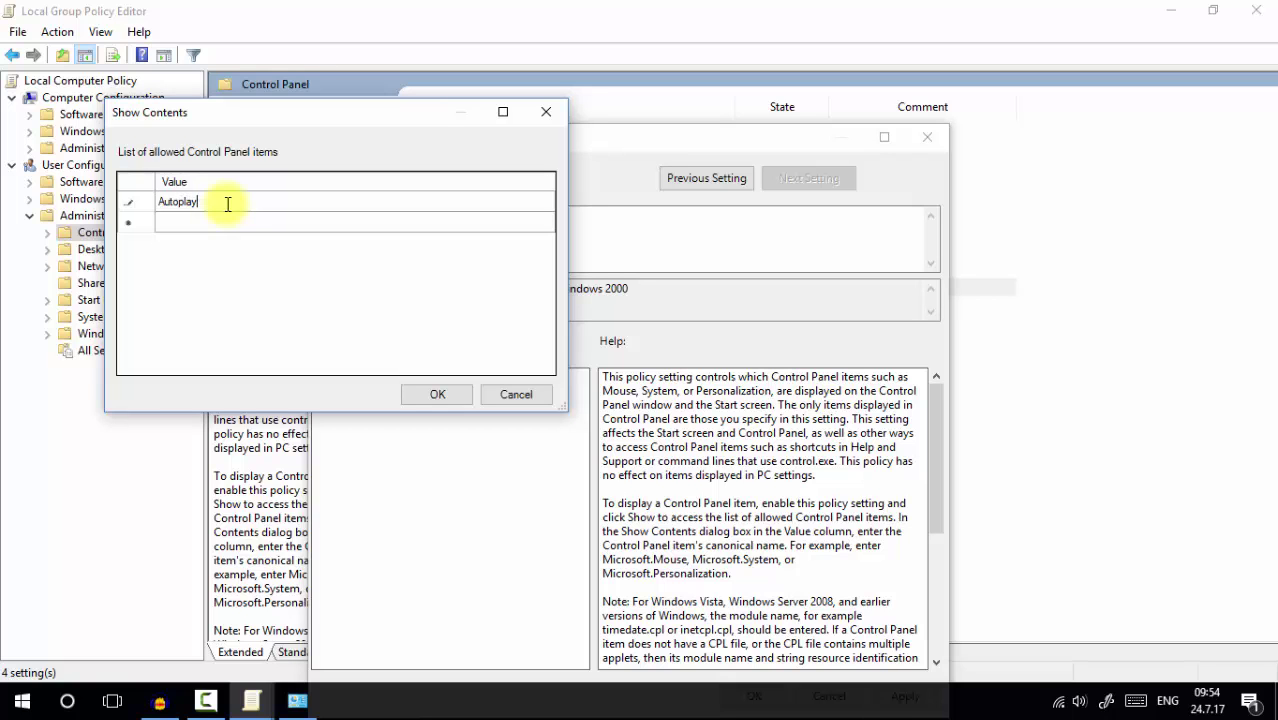
{"action": "left_click", "coordinate": [420, 392]}
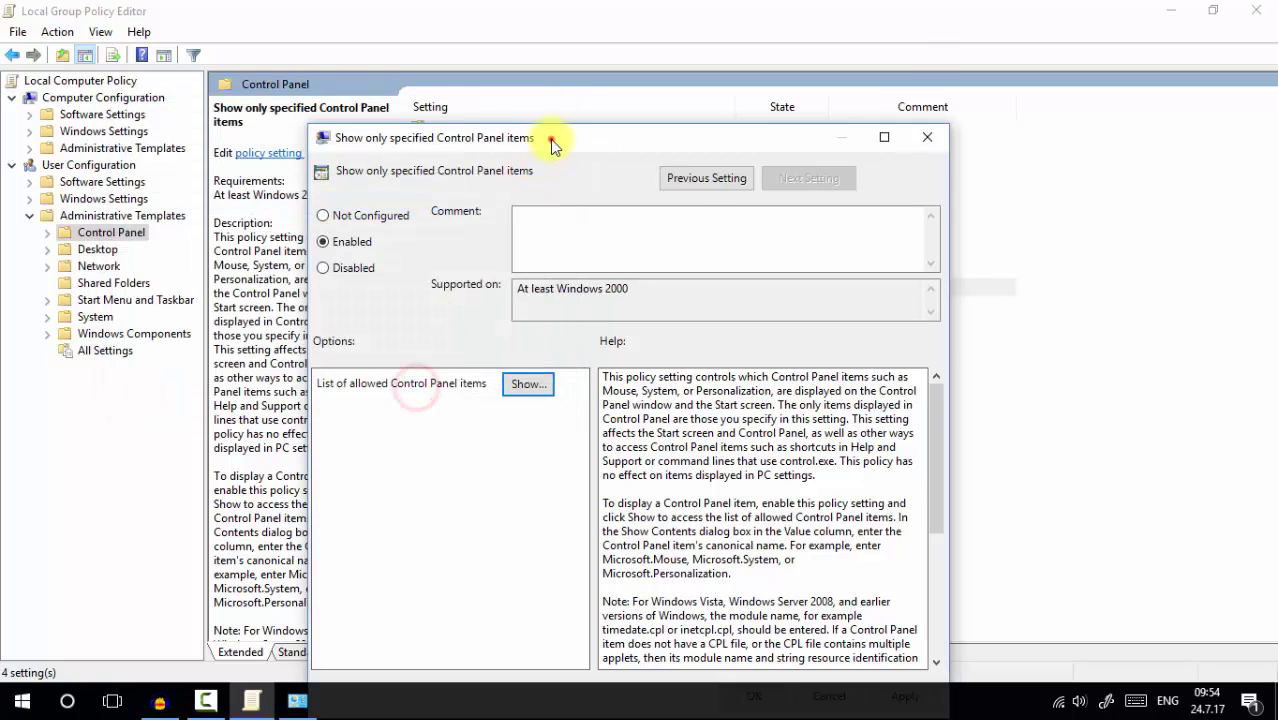
- Apply the "Show only specified Control Panel items" policy and close the open Control Panel window
{"action": "left_click_drag", "start_coordinate": [553, 134], "coordinate": [513, 24]}
{"action": "left_click", "coordinate": [860, 585]}
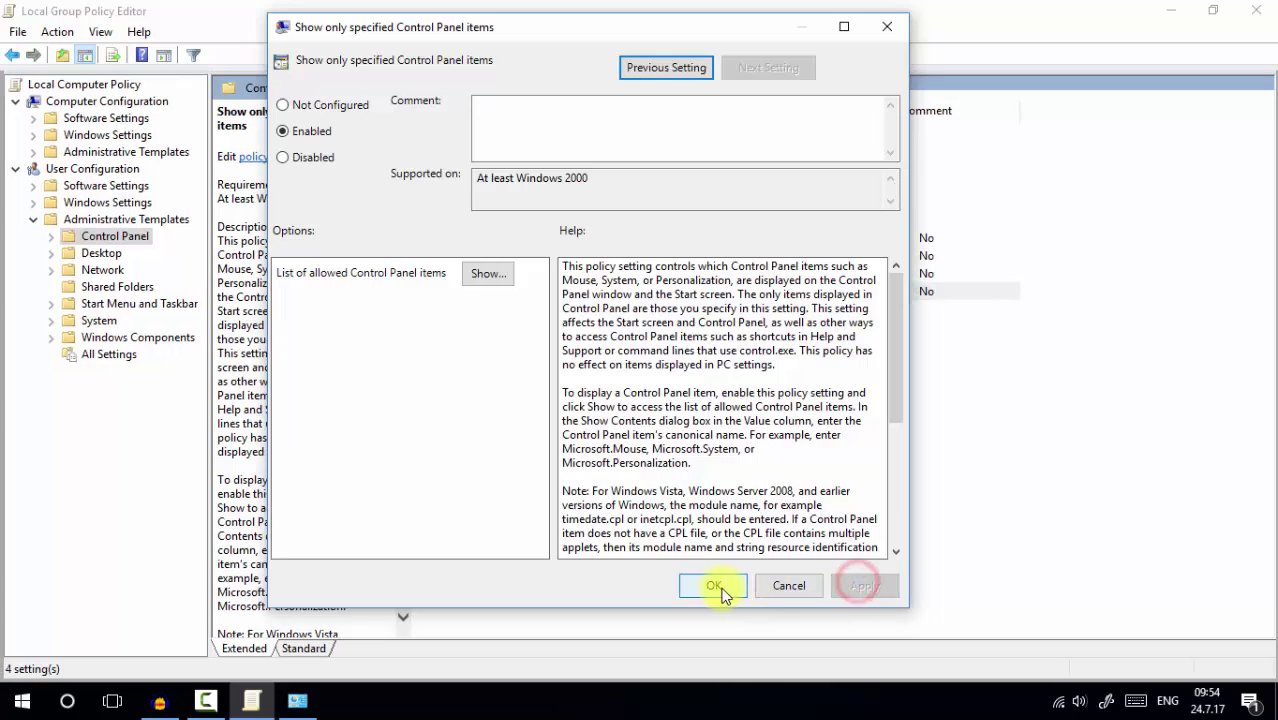
{"action": "left_click", "coordinate": [714, 585]}
{"action": "left_click", "coordinate": [1256, 10]}
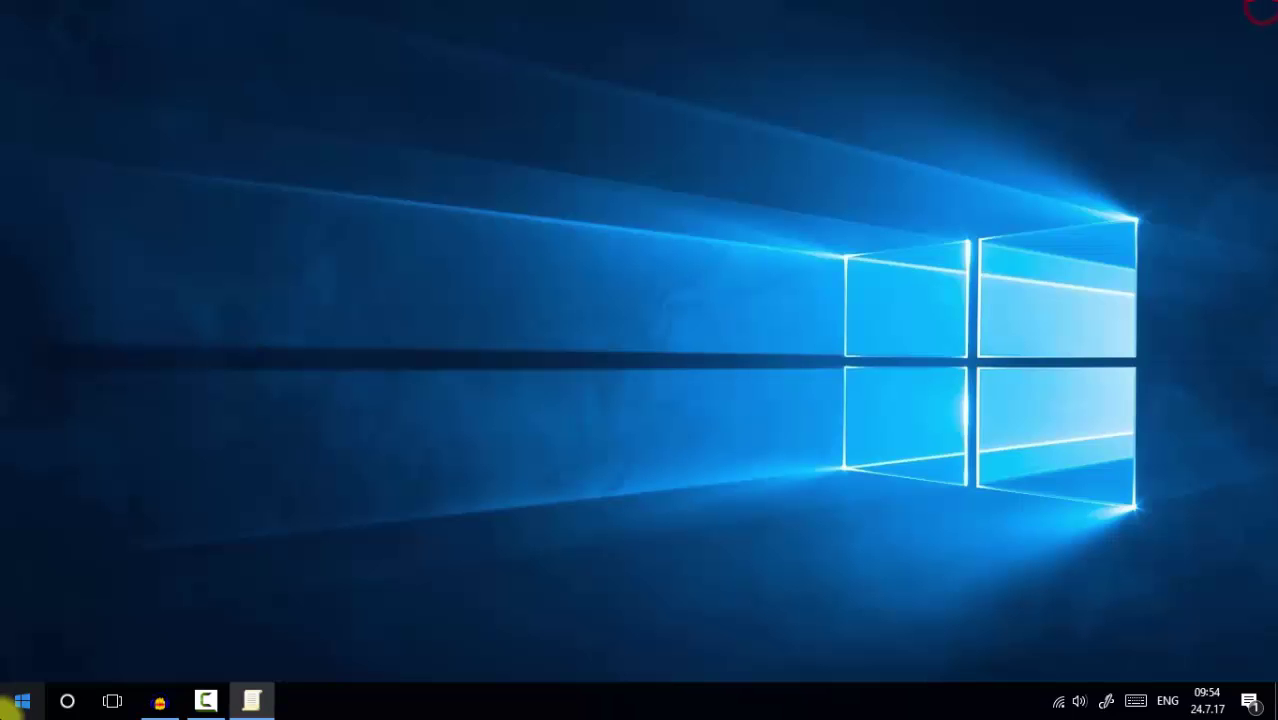
- Reopen Control Panel to check which items are listed, then return to the Local Group Policy Editor
{"action": "left_click", "coordinate": [22, 700]}
{"action": "type", "text": "cont"}
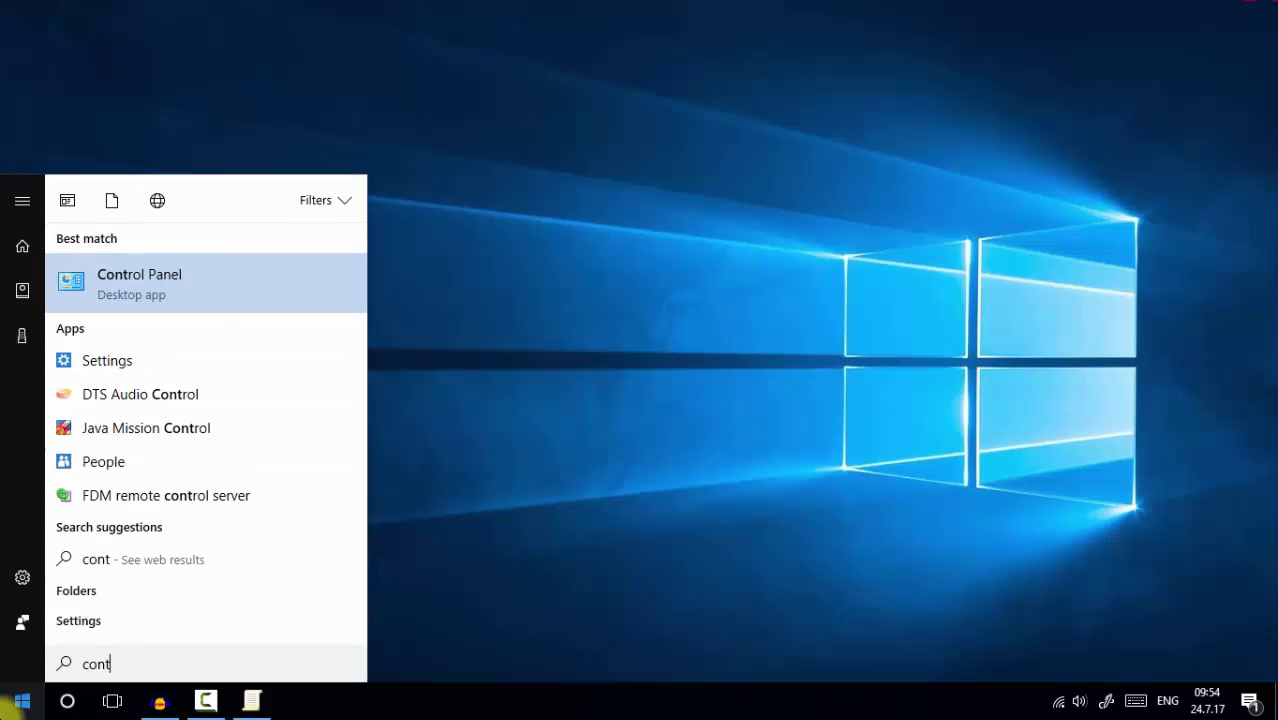
{"action": "key", "text": "Return"}
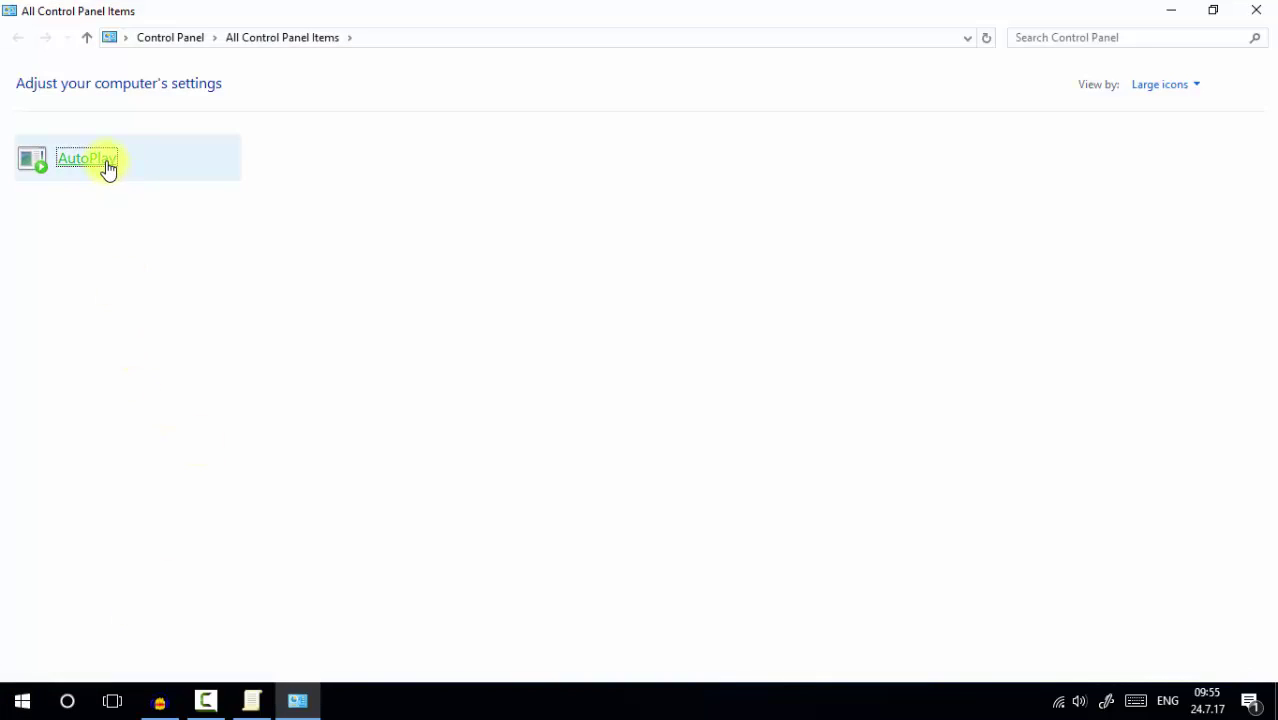
{"action": "left_click", "coordinate": [254, 692]}
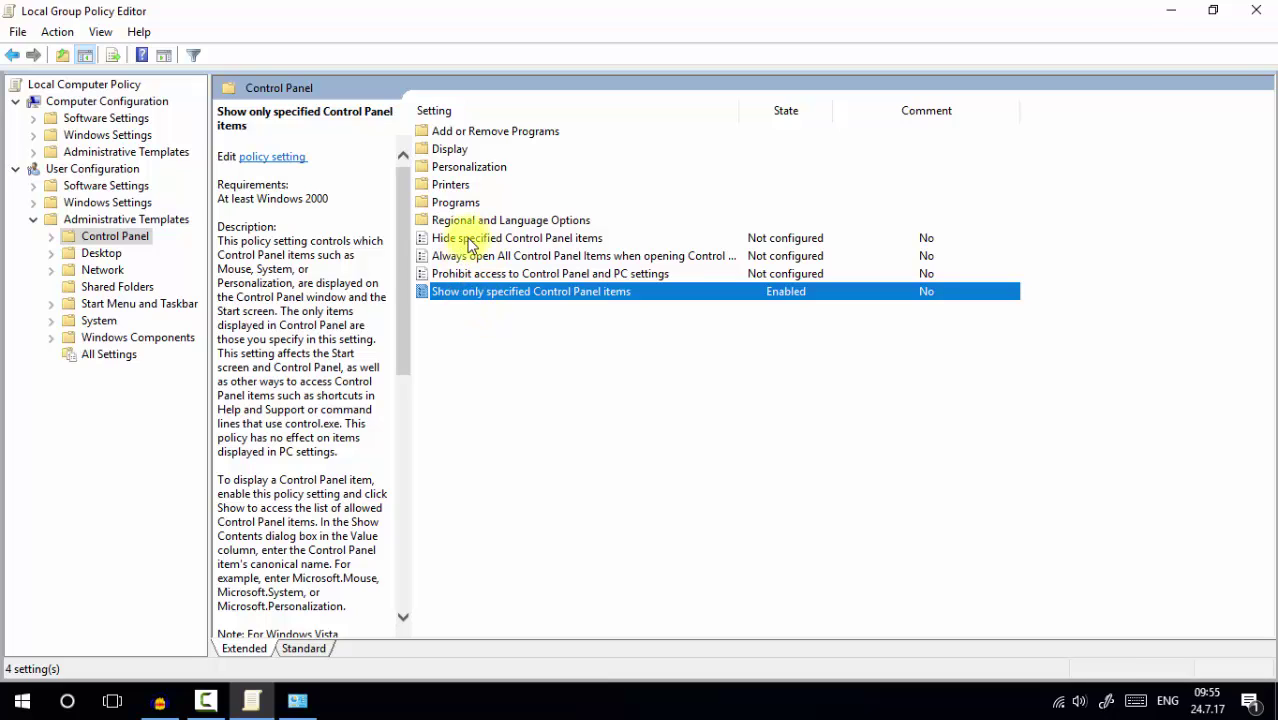
- Set the "Show only specified Control Panel items" policy back to Not Configured and apply the change
{"action": "double_click", "coordinate": [474, 292]}
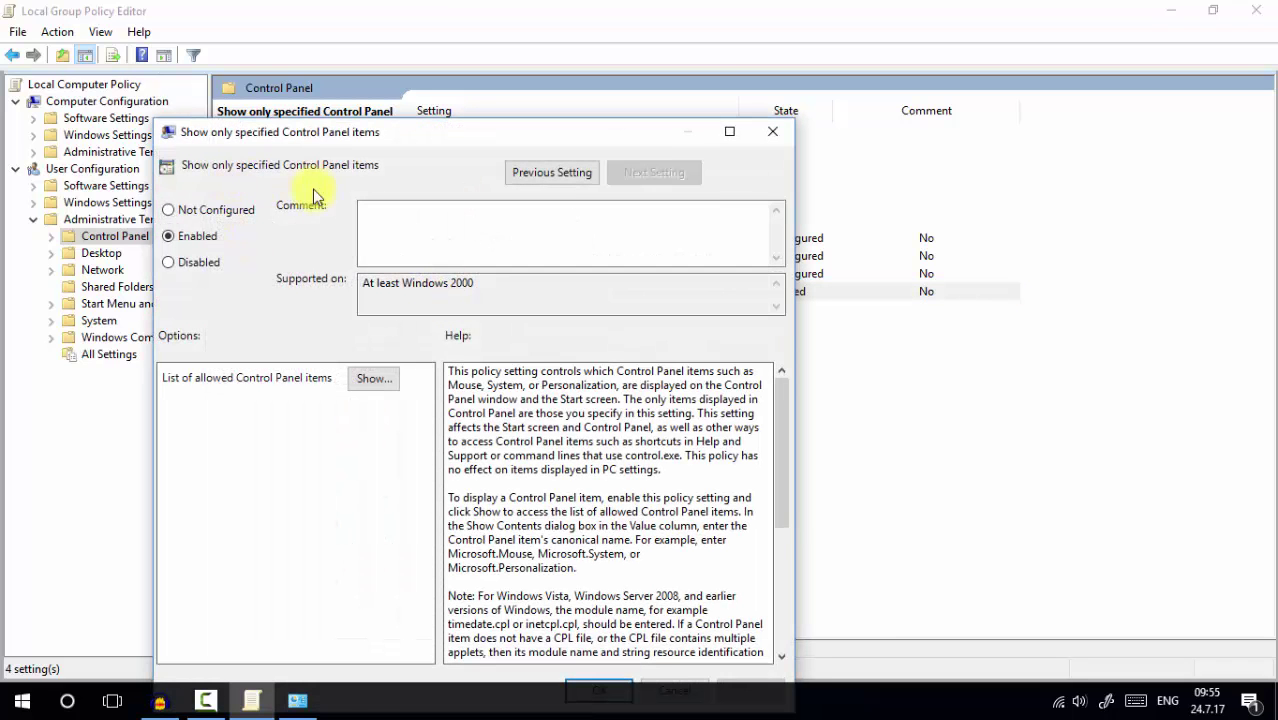
{"action": "left_click", "coordinate": [205, 213]}
{"action": "left_click_drag", "start_coordinate": [500, 134], "coordinate": [518, 62]}
{"action": "left_click", "coordinate": [748, 612]}
{"action": "left_click", "coordinate": [622, 614]}
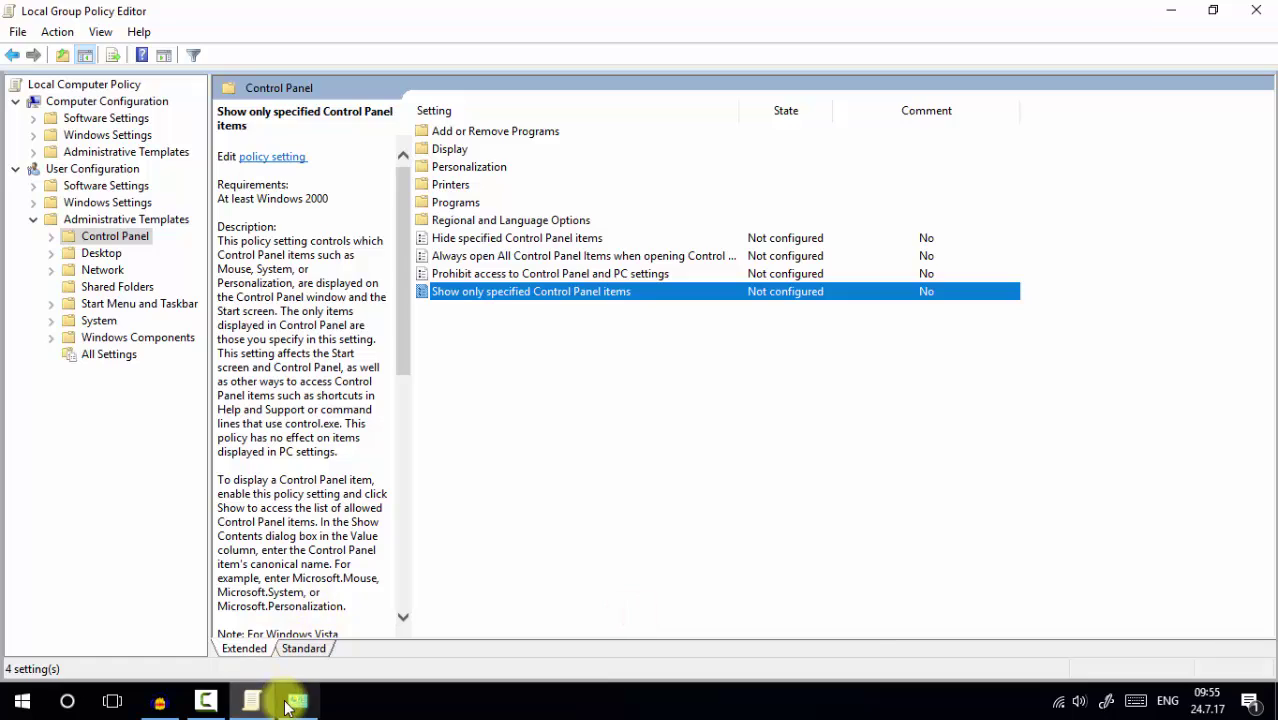
- Close the open Control Panel window and the Local Group Policy Editor
{"action": "left_click", "coordinate": [290, 704]}
{"action": "left_click", "coordinate": [1260, 12]}
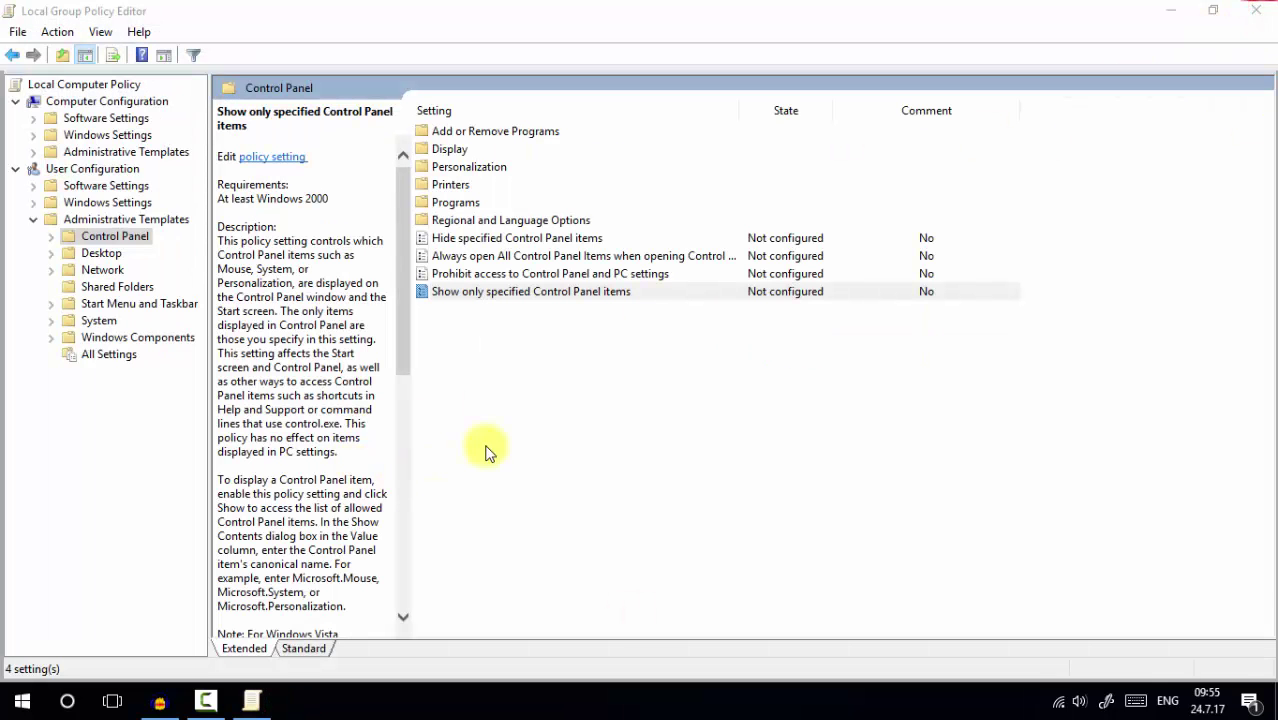
{"action": "left_click", "coordinate": [1256, 10]}
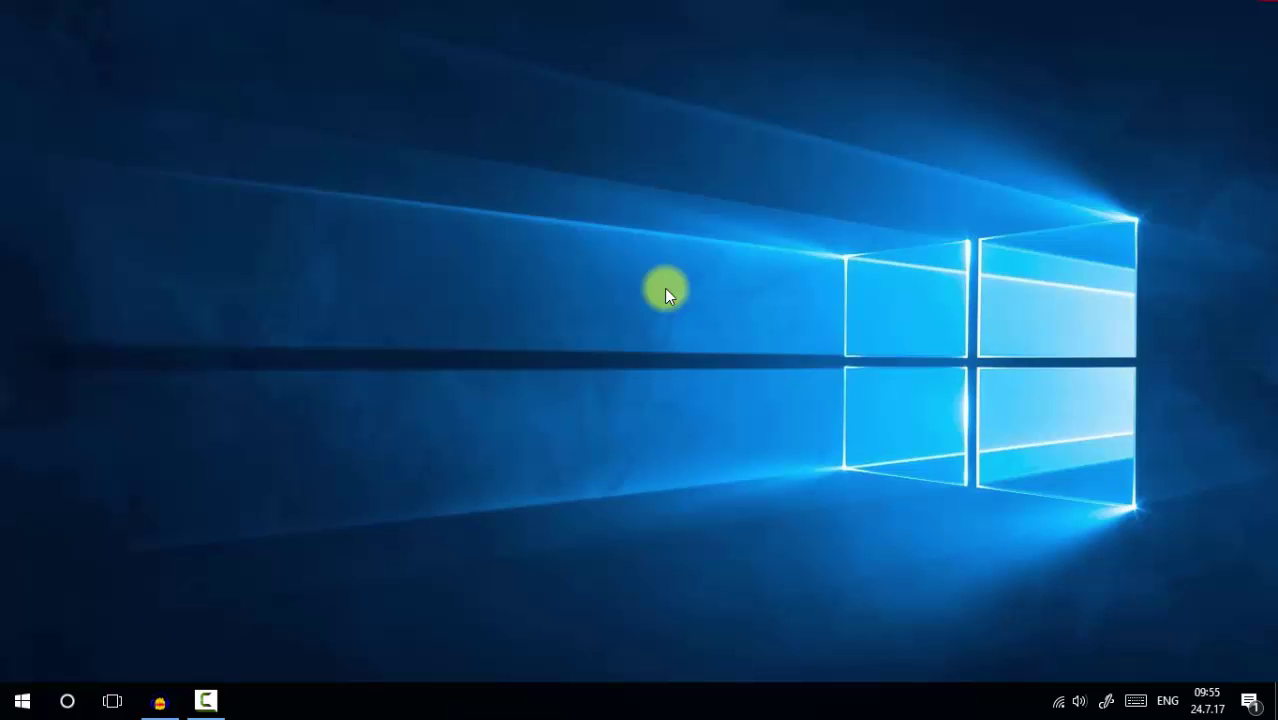
- Reopen Control Panel to check which items are listed, and close it again
{"action": "key", "text": "super"}
{"action": "type", "text": "cont"}
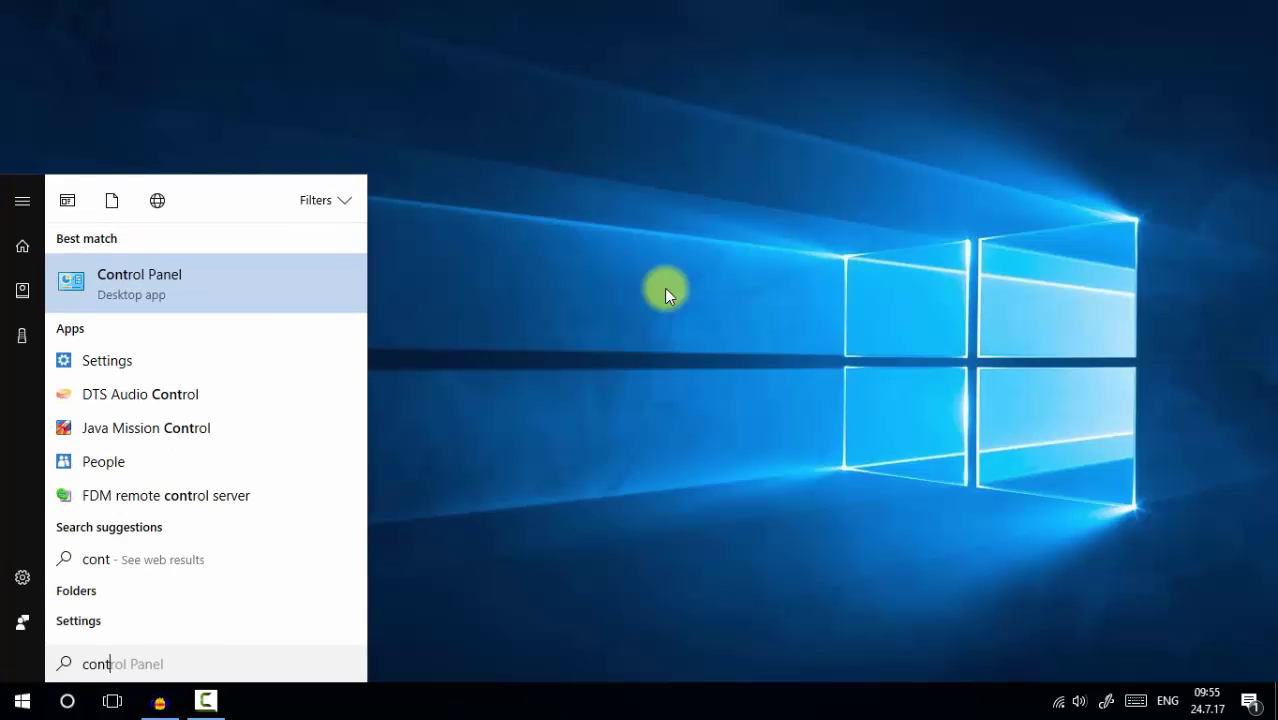
{"action": "key", "text": "Return"}
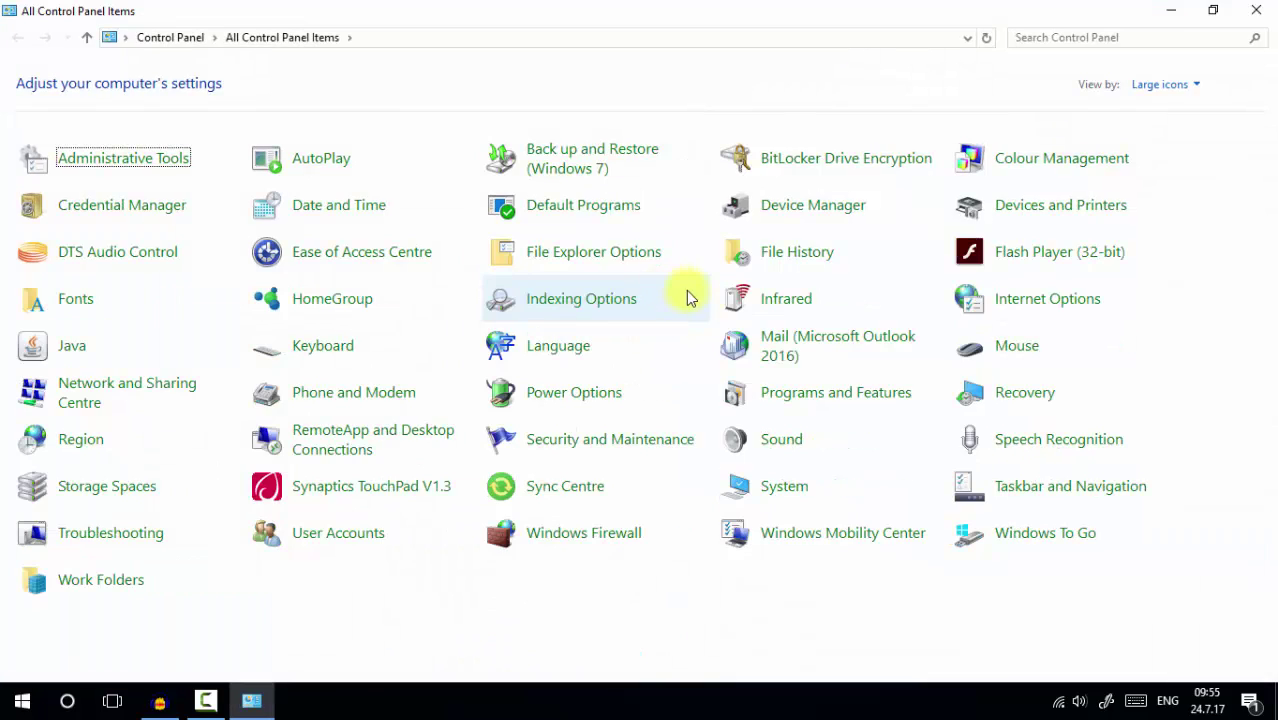
{"action": "left_click", "coordinate": [1266, 9]}
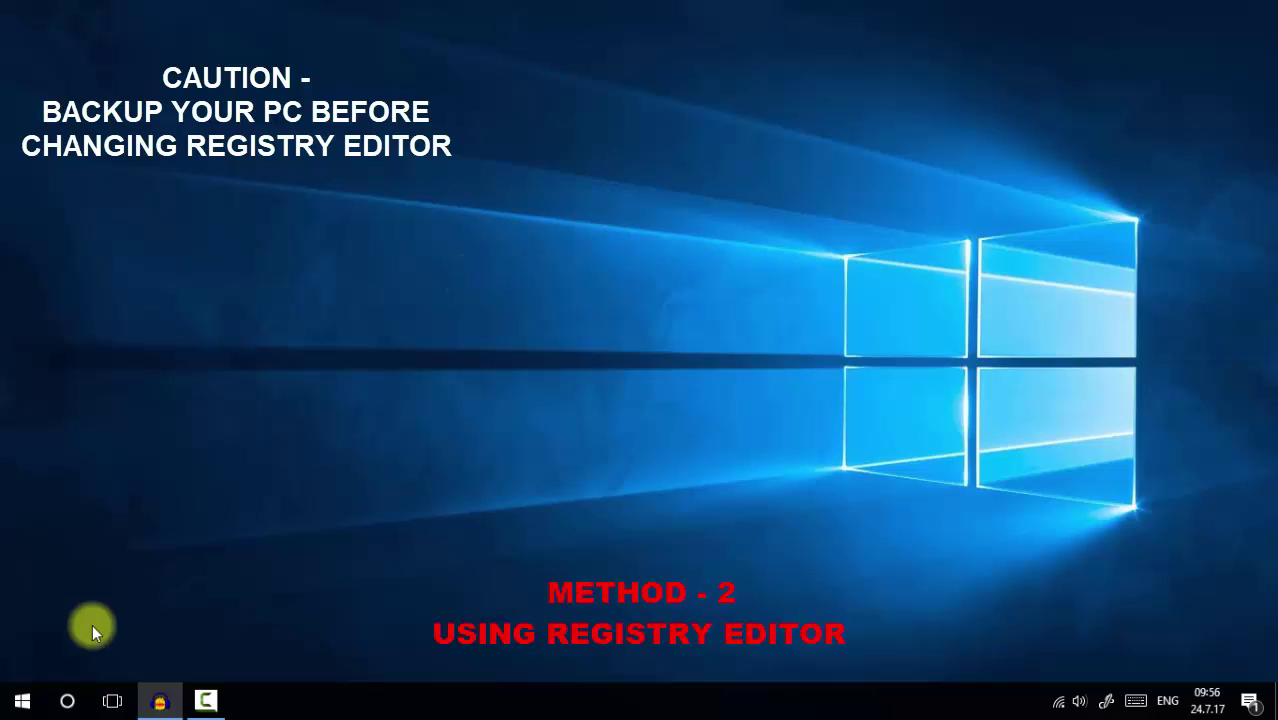
- Search for regedit and launch the Registry Editor
{"action": "left_click", "coordinate": [5, 703]}
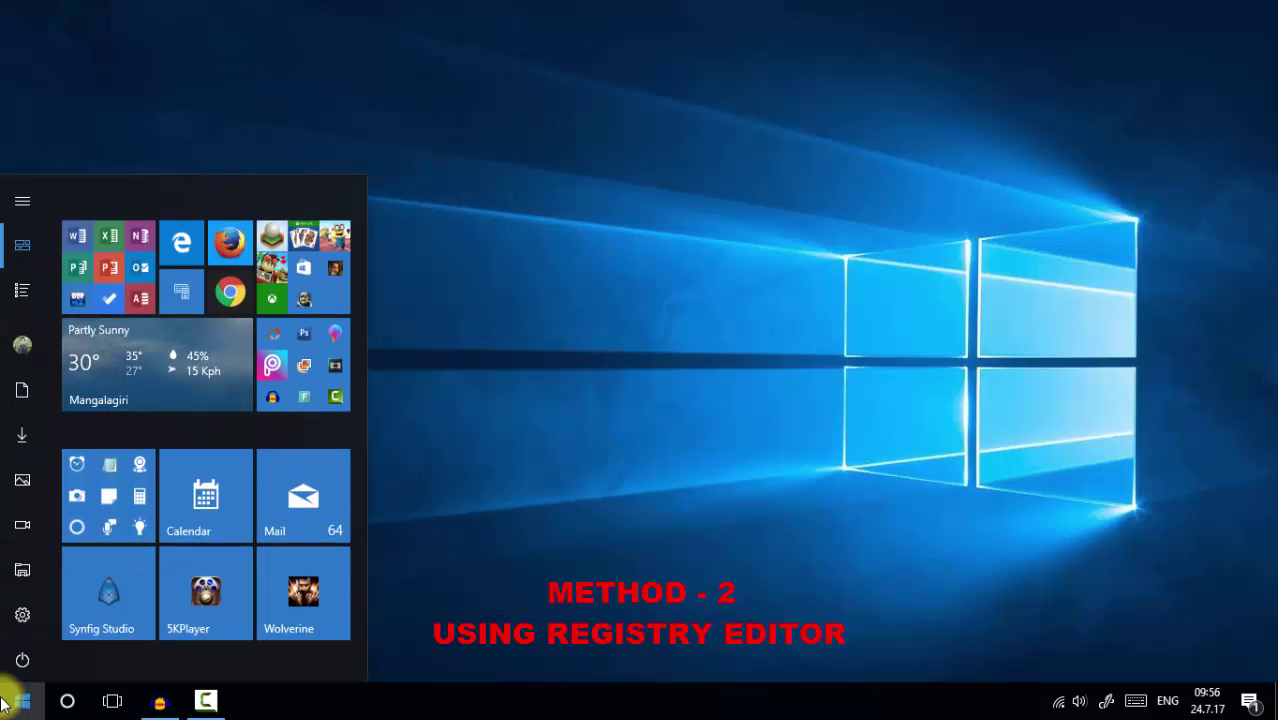
{"action": "left_click", "coordinate": [1085, 190]}
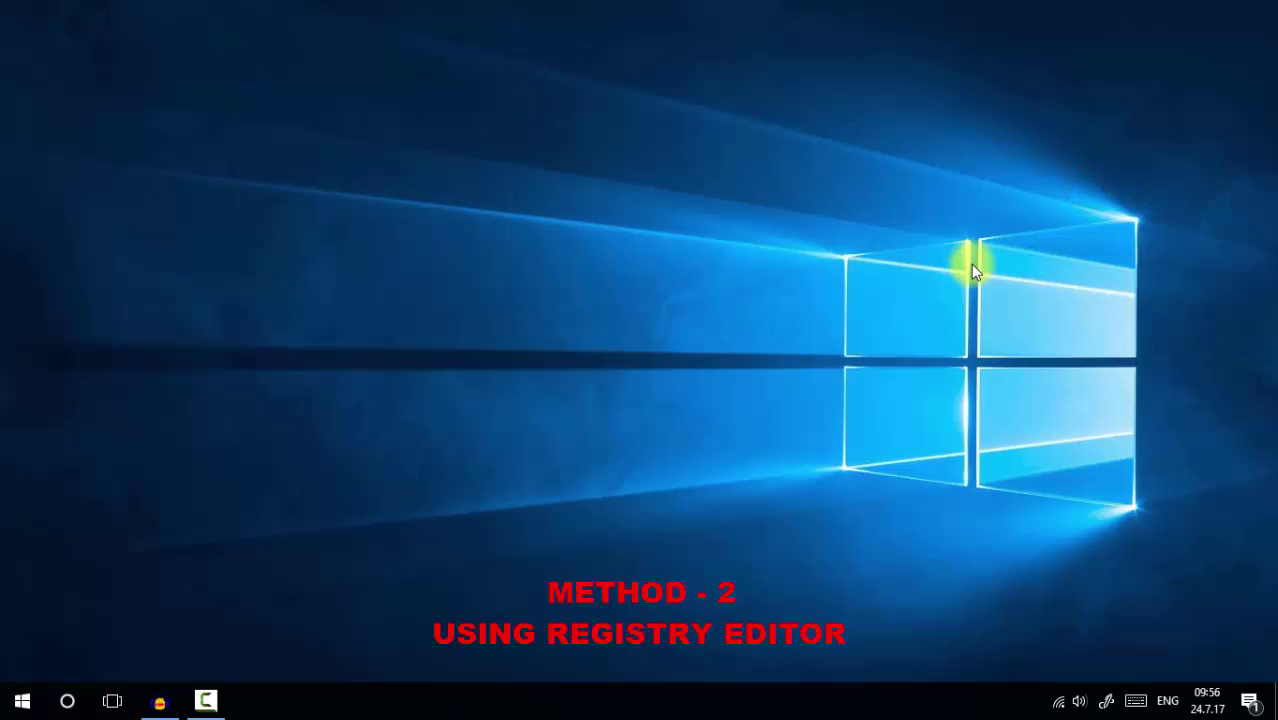
{"action": "key", "text": "super"}
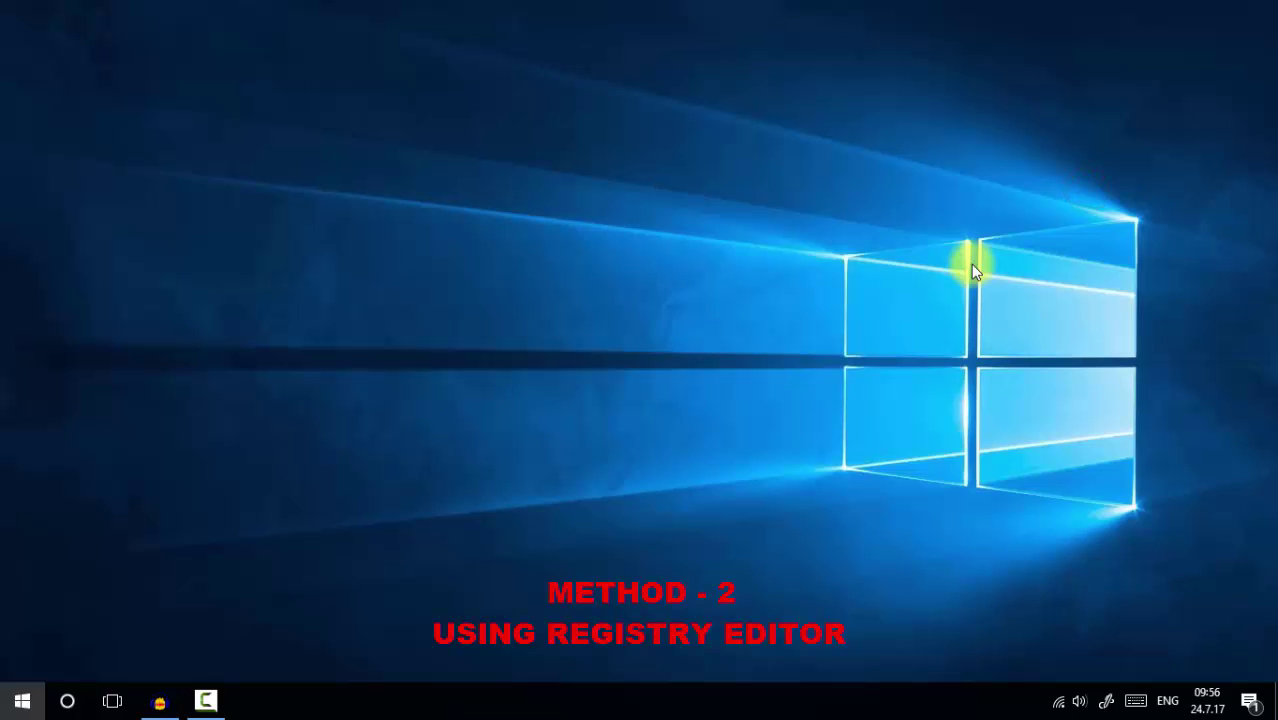
{"action": "type", "text": "re"}
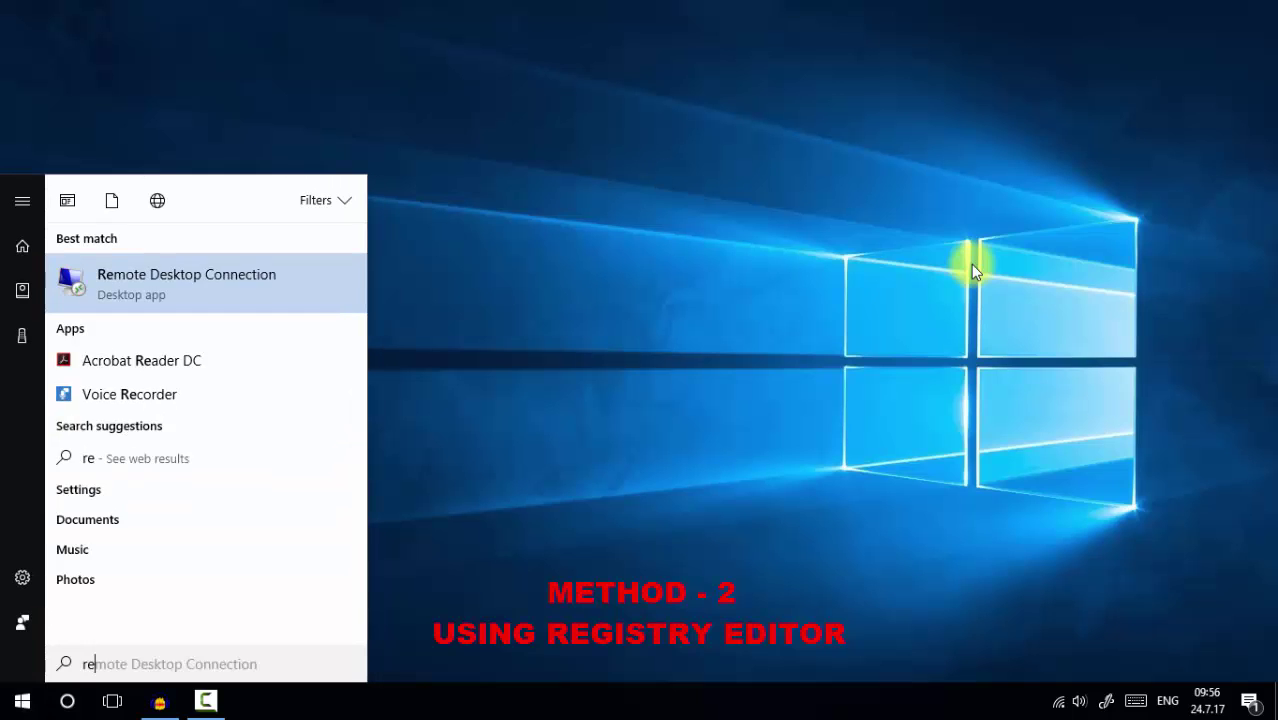
{"action": "type", "text": "gedit"}
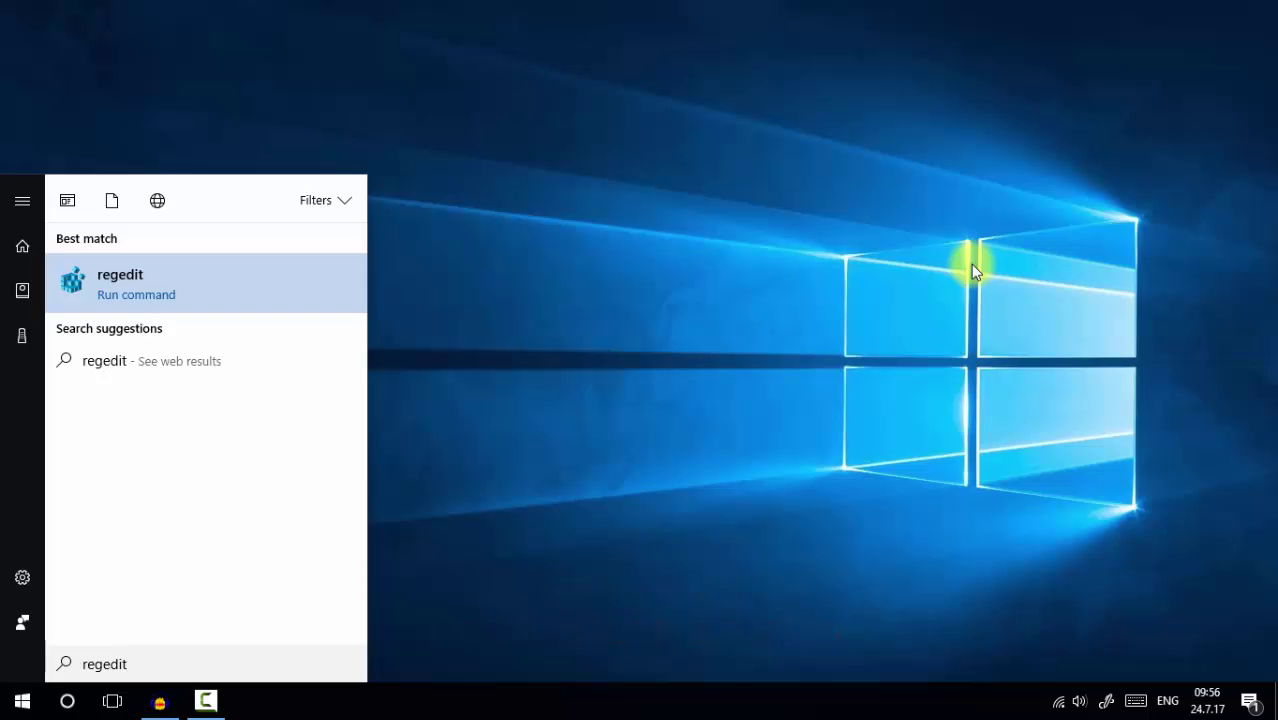
{"action": "key", "text": "Return"}
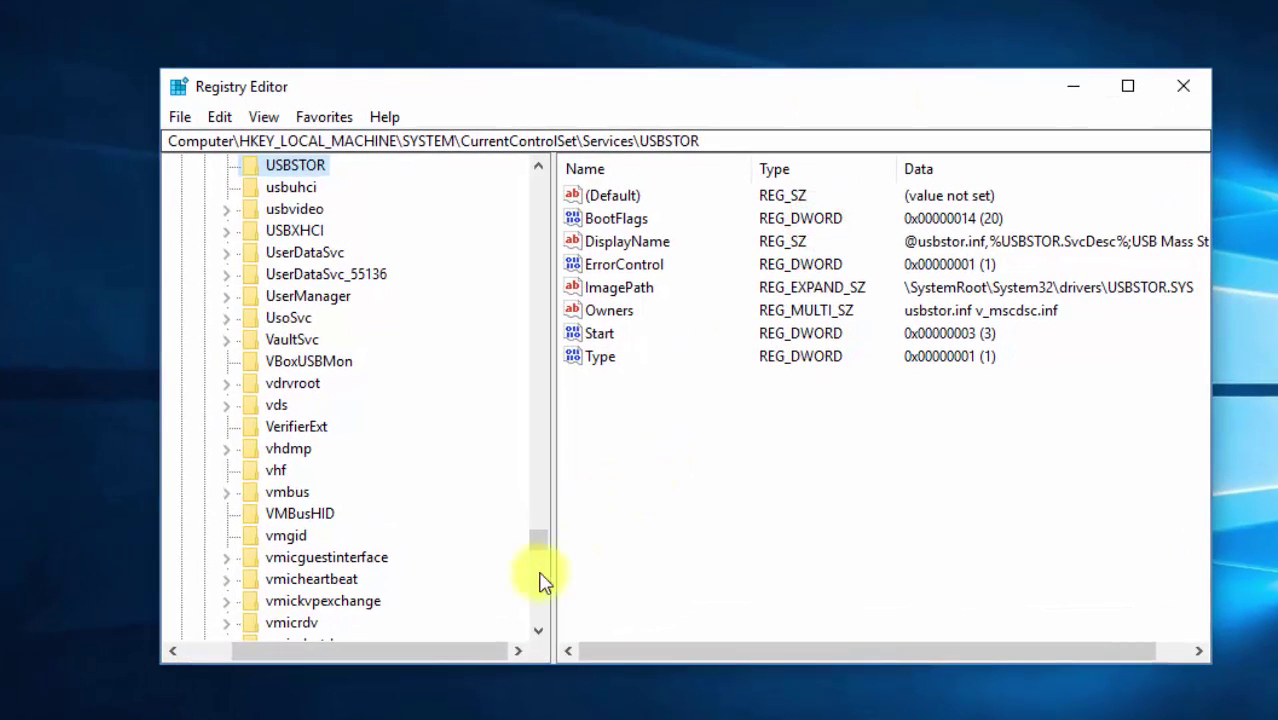
- Collapse the expanded CurrentControlSet, SYSTEM and HKEY_LOCAL_MACHINE branches in the registry tree
{"action": "left_click", "coordinate": [405, 657]}
{"action": "left_click_drag", "start_coordinate": [451, 653], "coordinate": [444, 640]}
{"action": "scroll", "coordinate": [497, 476], "scroll_direction": "up", "scroll_amount": 20}
{"action": "left_click_drag", "start_coordinate": [536, 495], "coordinate": [542, 200]}
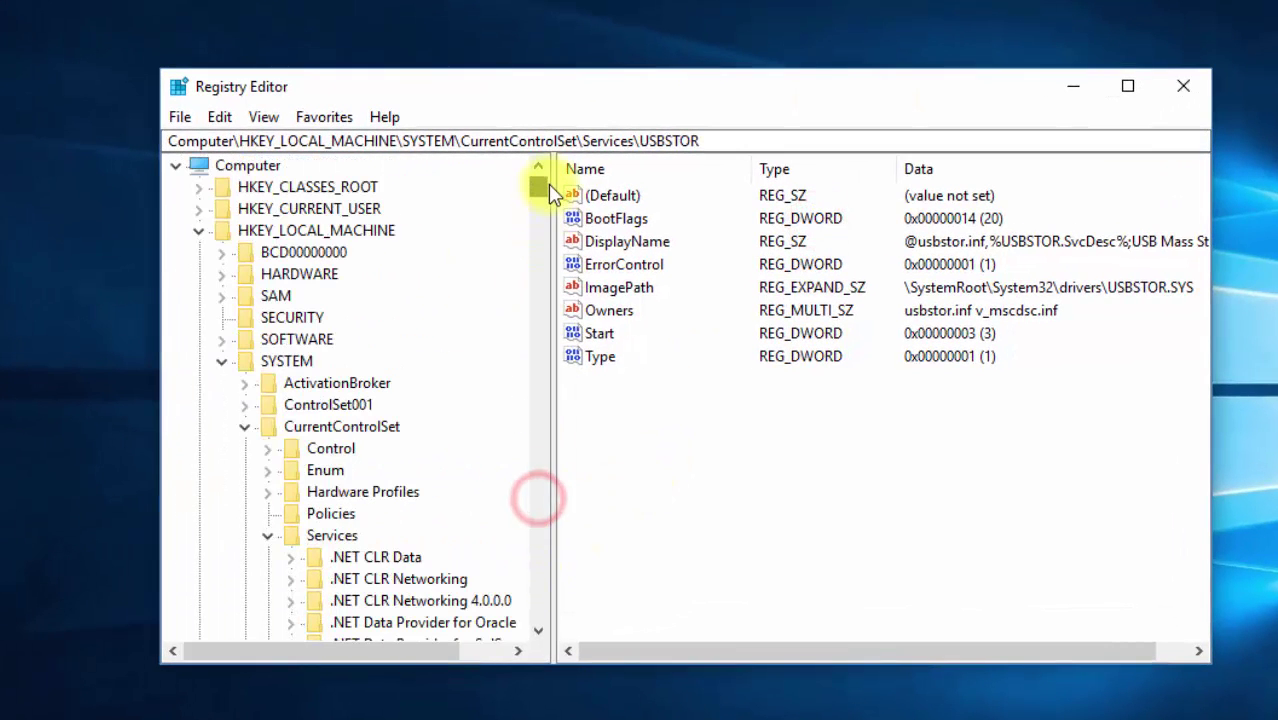
{"action": "left_click", "coordinate": [244, 427]}
{"action": "left_click", "coordinate": [221, 361]}
{"action": "left_click", "coordinate": [198, 231]}
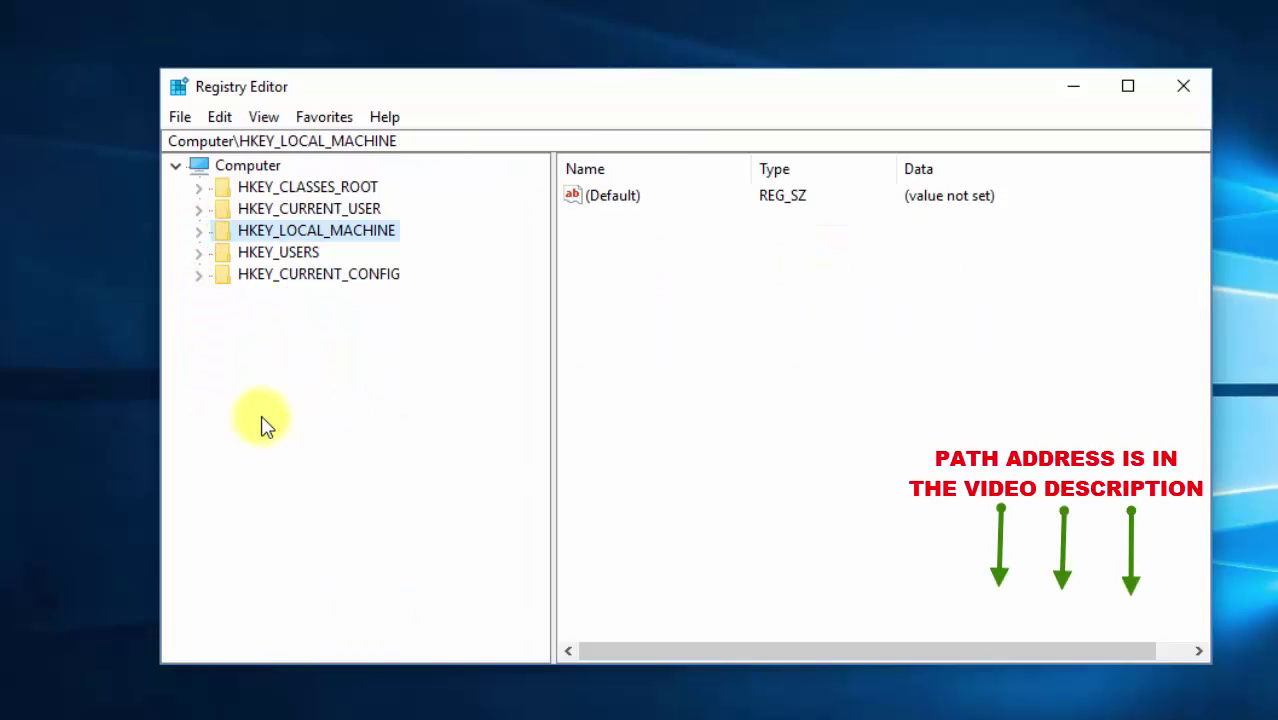
- Expand the registry tree under HKEY_CURRENT_USER through Software to the Microsoft key
{"action": "left_click", "coordinate": [206, 213]}
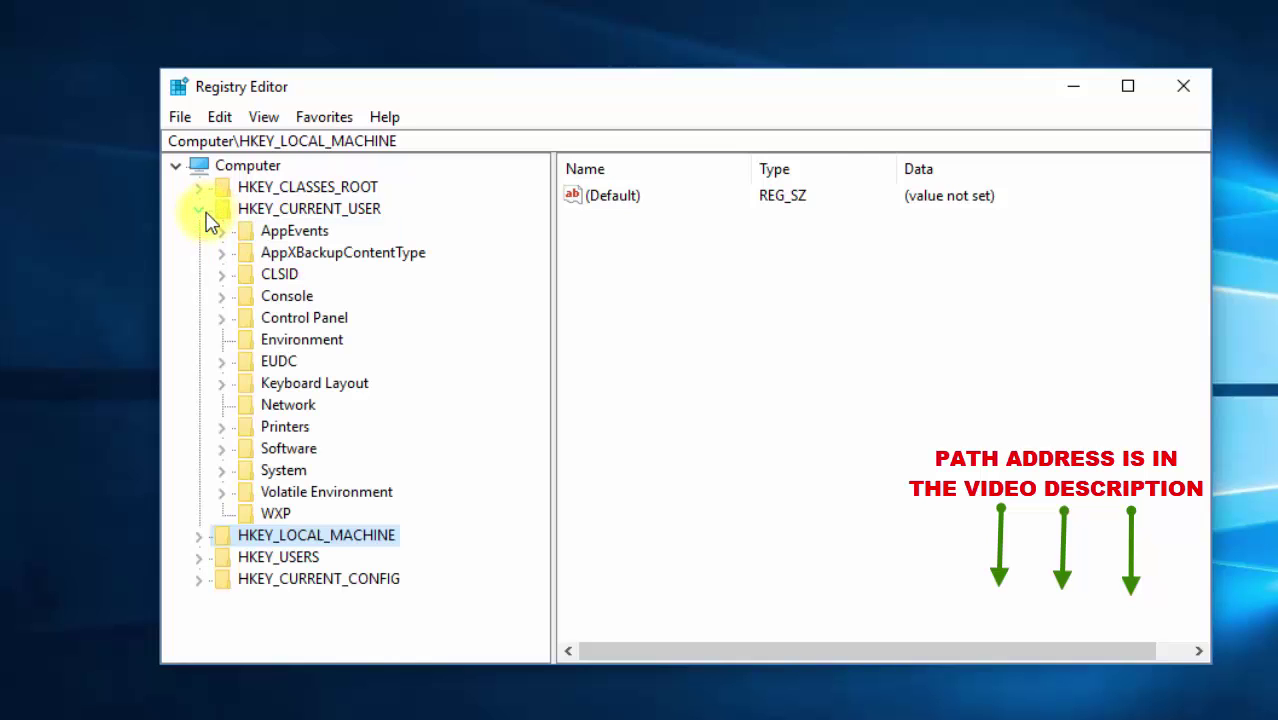
{"action": "left_click", "coordinate": [221, 448]}
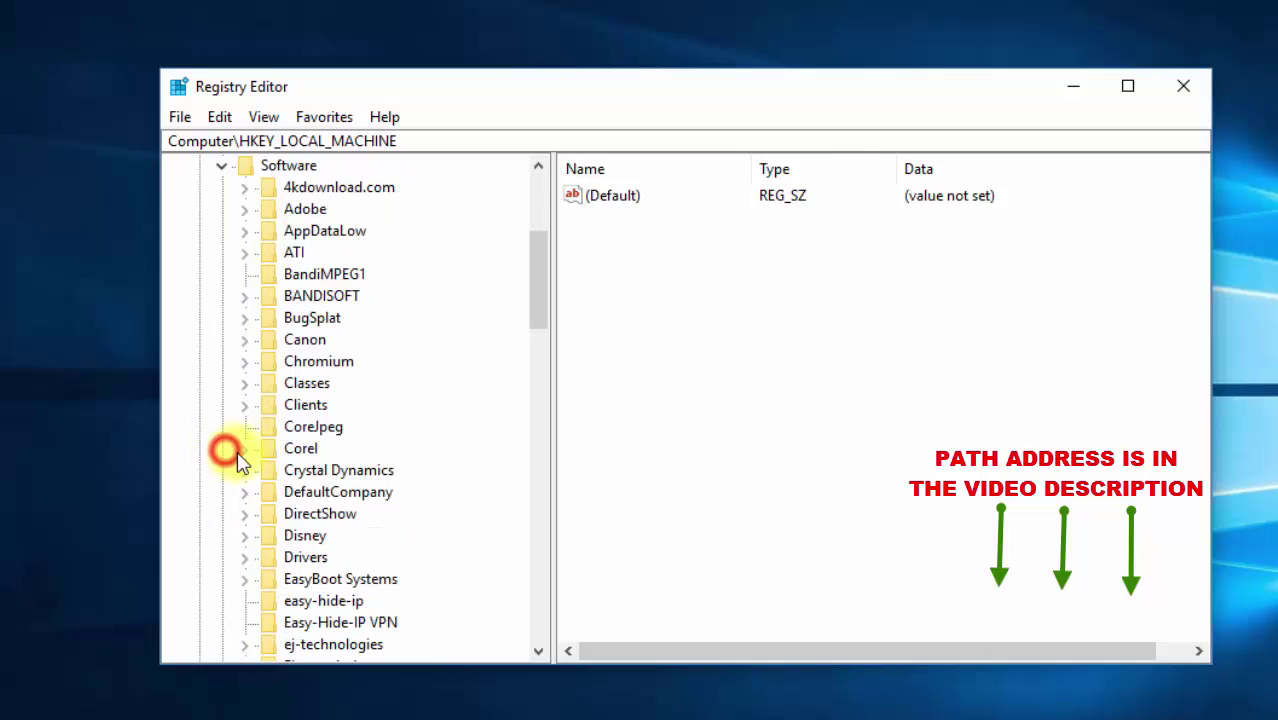
{"action": "scroll", "coordinate": [408, 465], "scroll_direction": "down", "scroll_amount": 8}
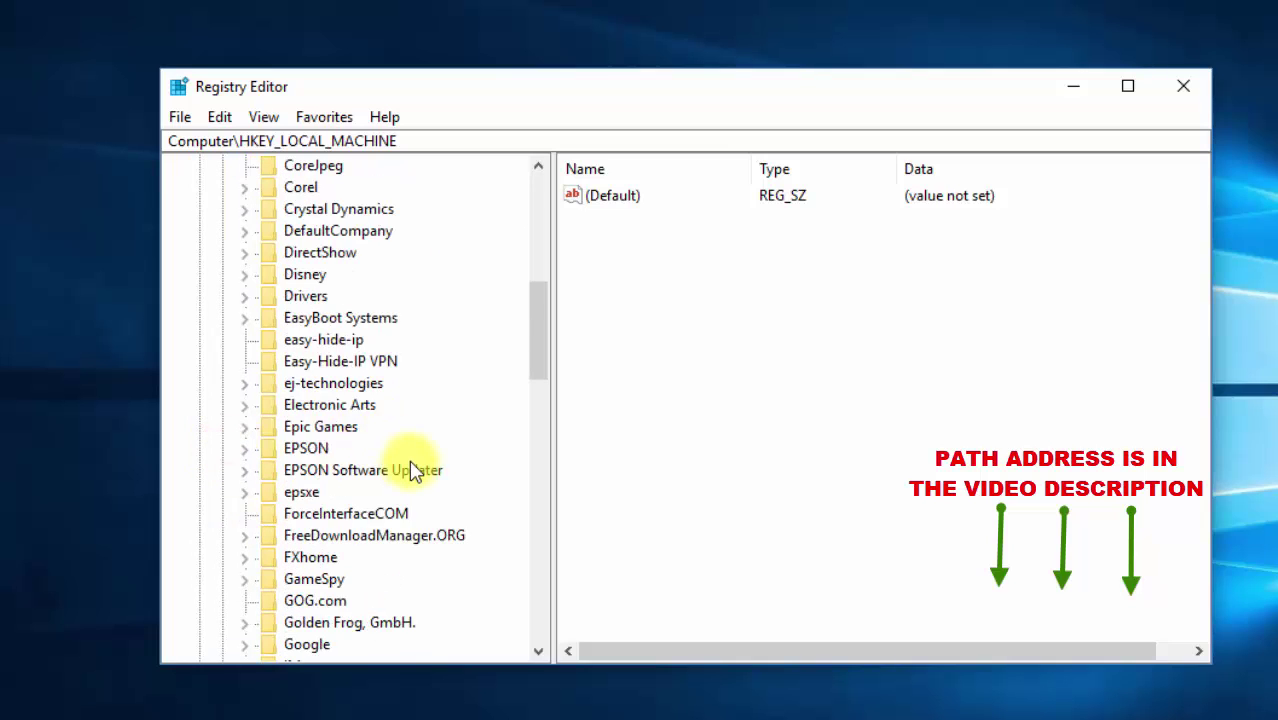
{"action": "scroll", "coordinate": [408, 471], "scroll_direction": "down", "scroll_amount": 3}
{"action": "left_click", "coordinate": [244, 514]}
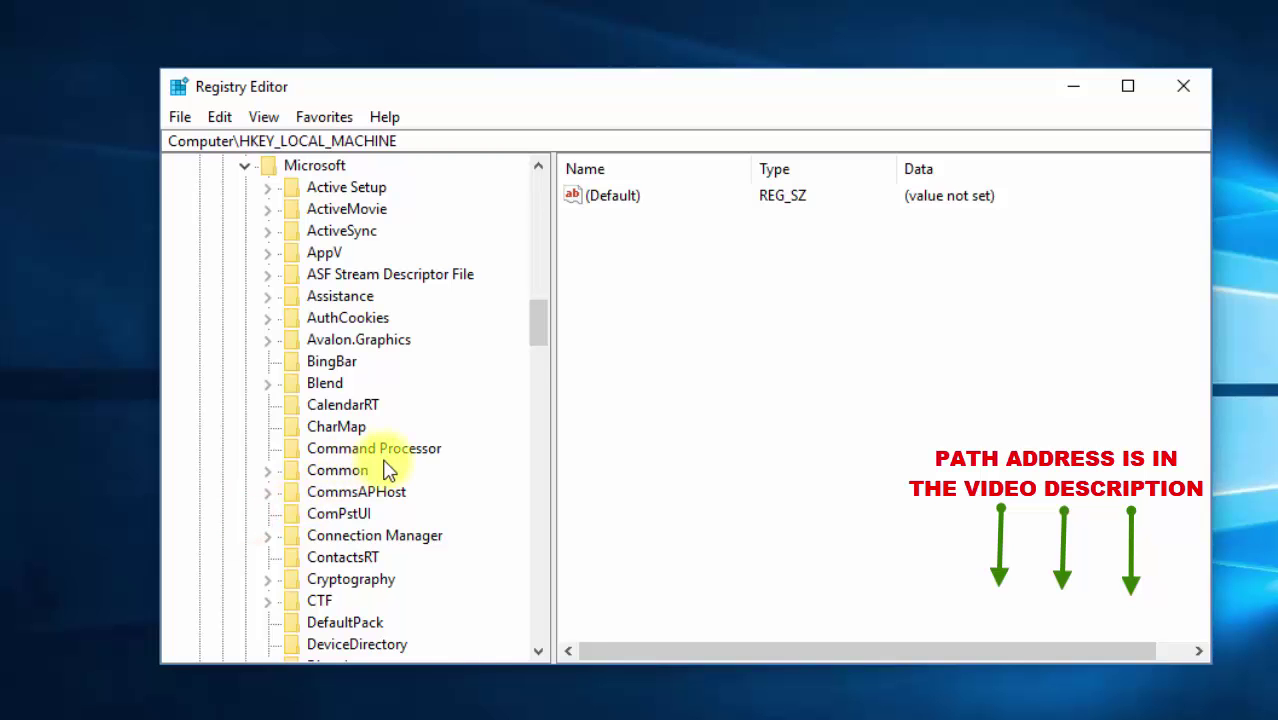
- Expand the Windows key under Microsoft and its CurrentVersion subkey
{"action": "scroll", "coordinate": [413, 452], "scroll_direction": "down", "scroll_amount": 4}
{"action": "scroll", "coordinate": [413, 452], "scroll_direction": "down", "scroll_amount": 13}
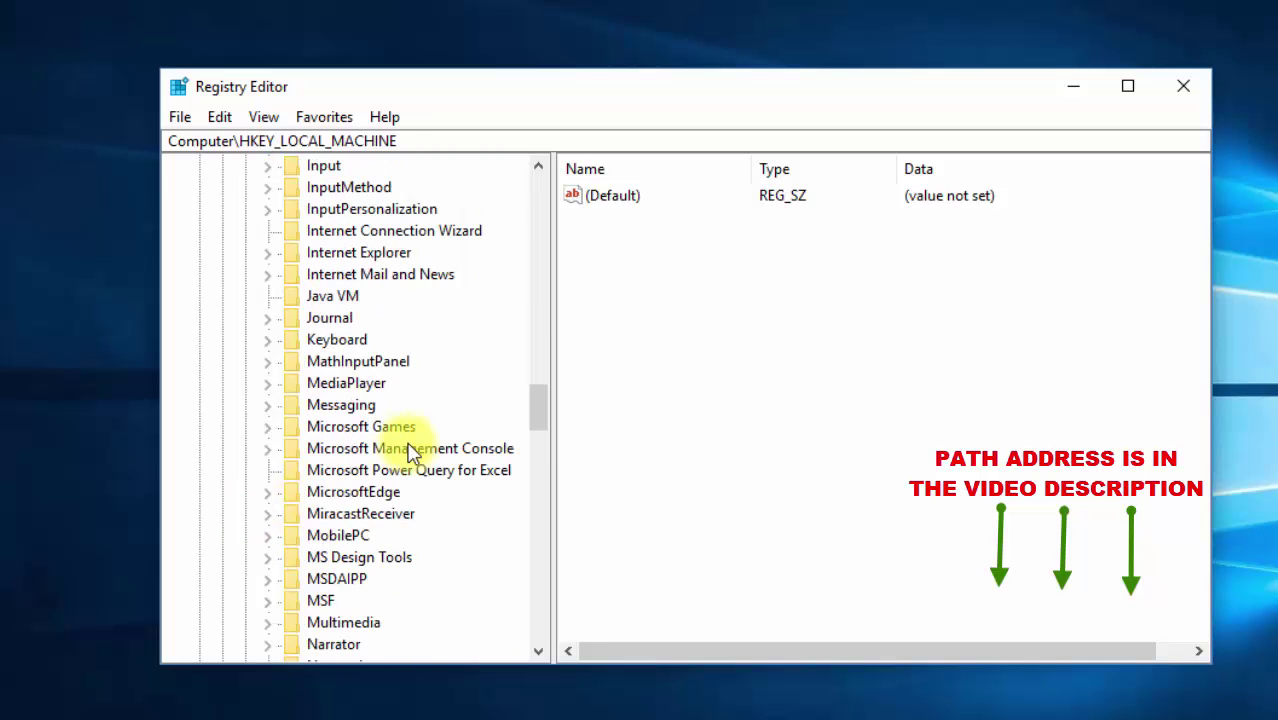
{"action": "scroll", "coordinate": [413, 452], "scroll_direction": "down", "scroll_amount": 11}
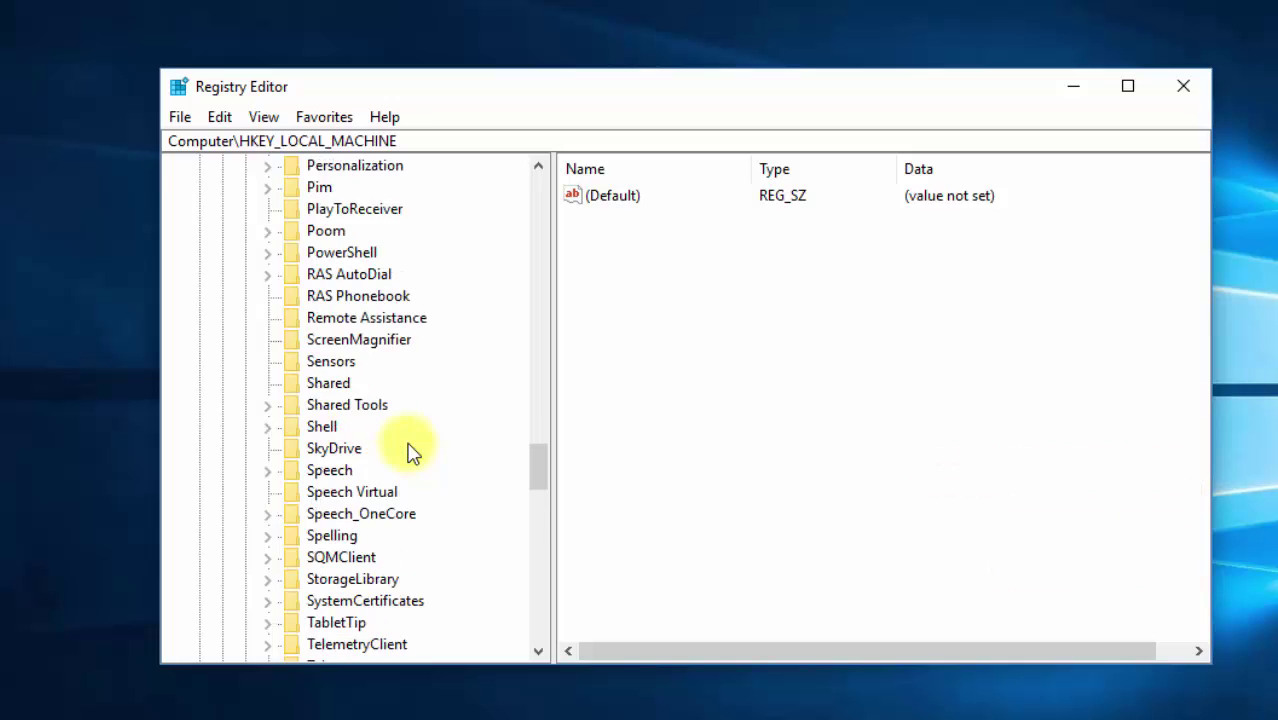
{"action": "scroll", "coordinate": [413, 452], "scroll_direction": "down", "scroll_amount": 4}
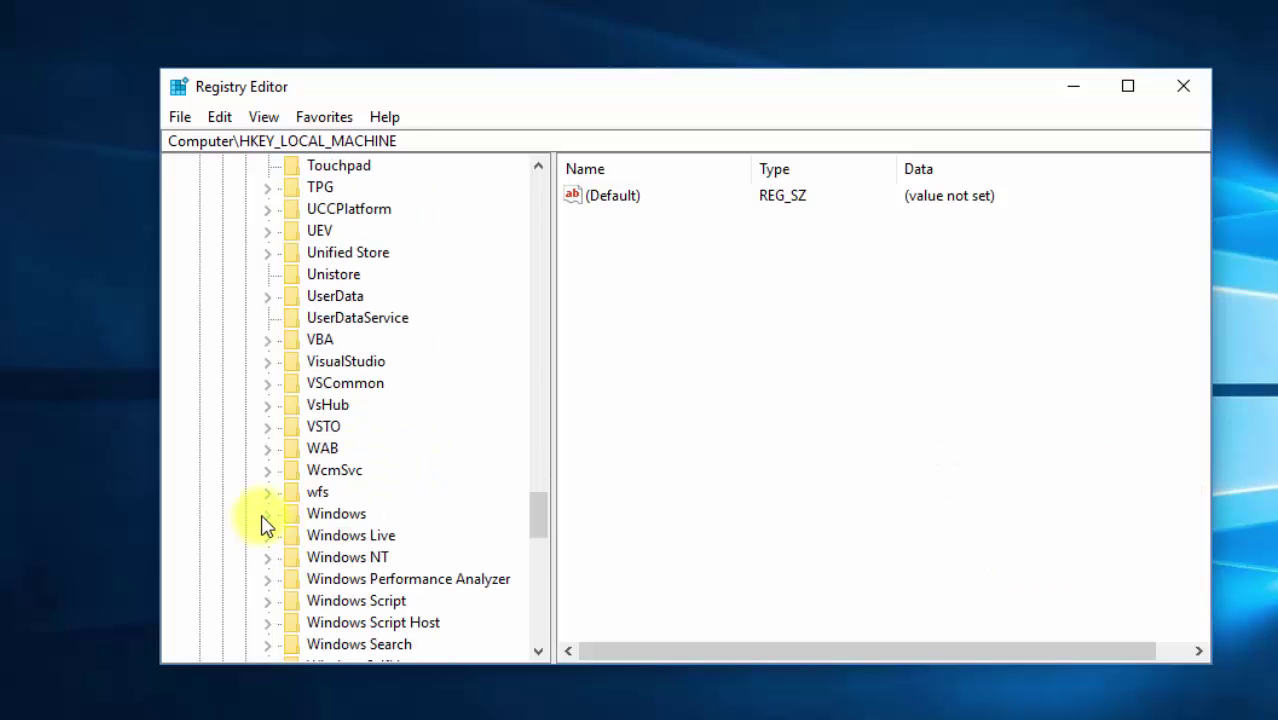
{"action": "left_click", "coordinate": [264, 515]}
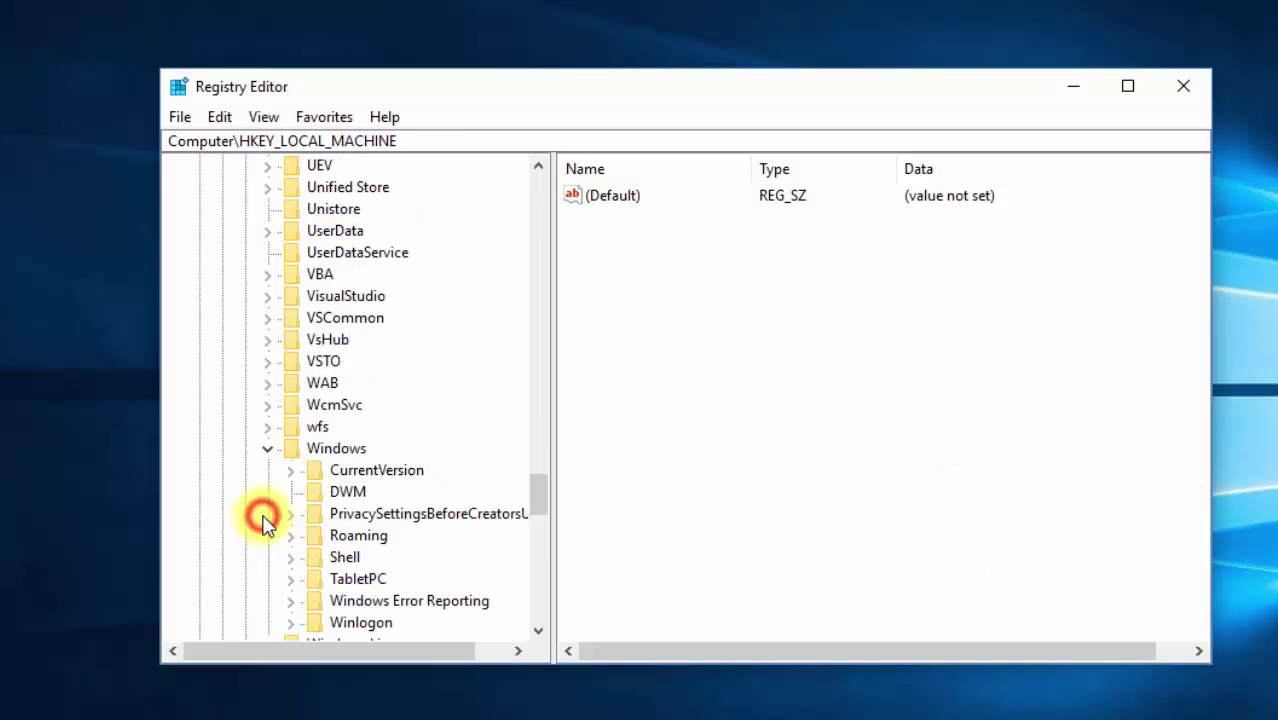
{"action": "left_click", "coordinate": [292, 470]}
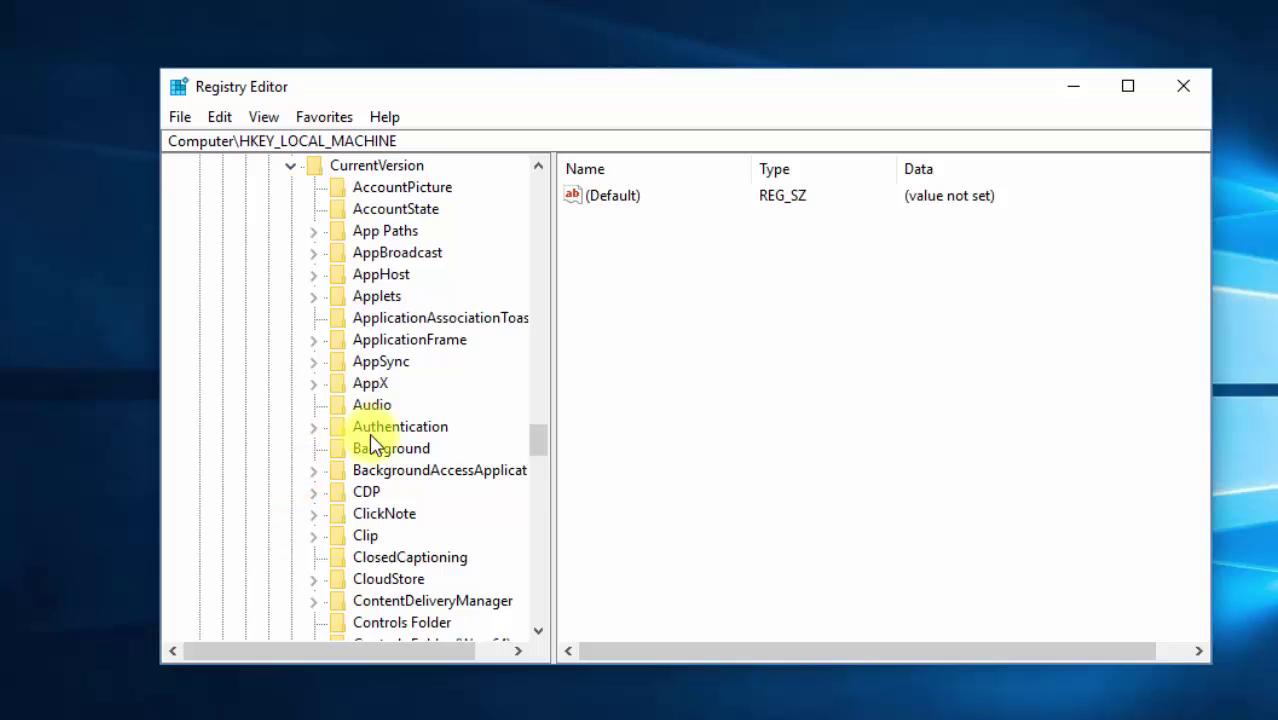
- Expand the Policies key under CurrentVersion and select its Explorer subkey
{"action": "scroll", "coordinate": [414, 468], "scroll_direction": "down", "scroll_amount": 9}
{"action": "scroll", "coordinate": [449, 471], "scroll_direction": "down", "scroll_amount": 2}
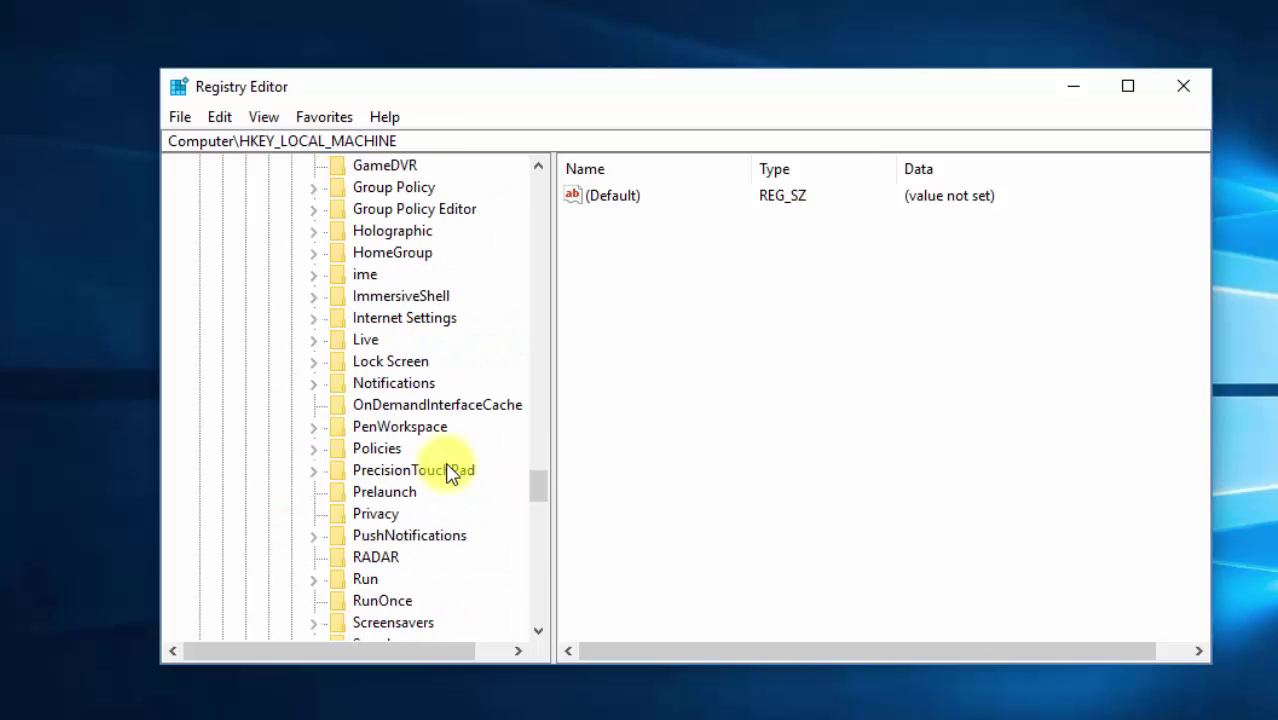
{"action": "left_click", "coordinate": [313, 450]}
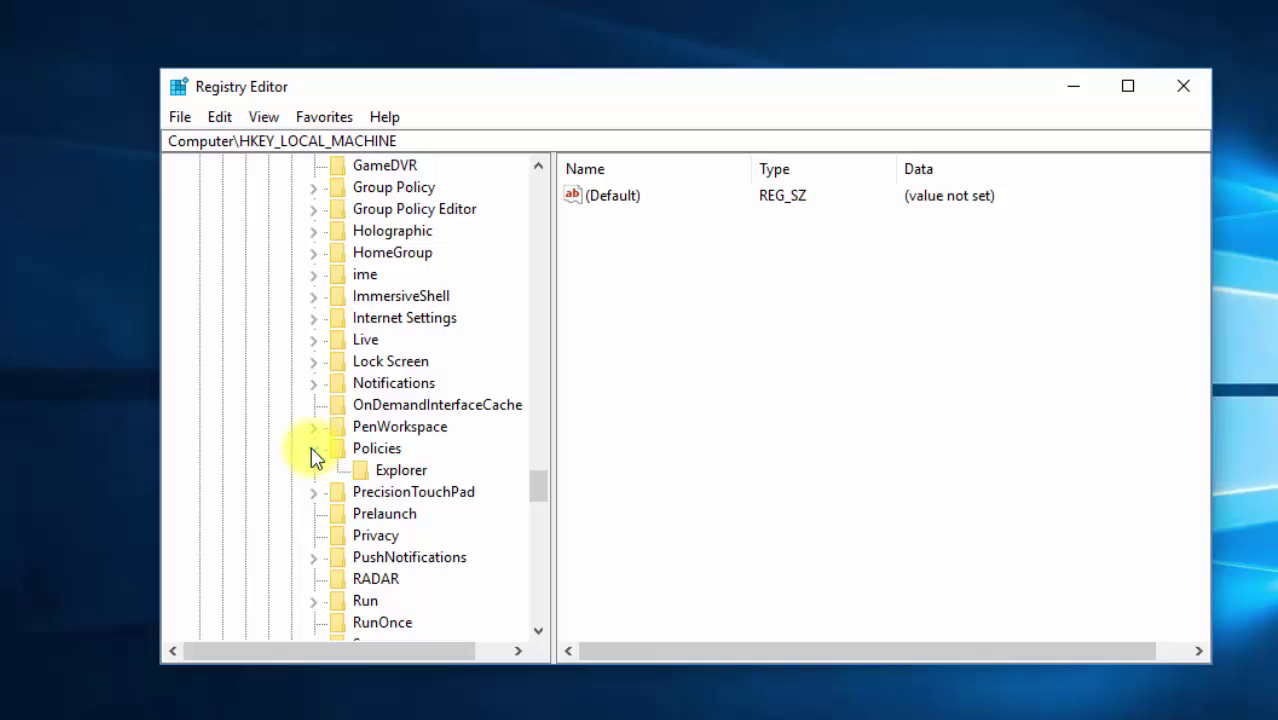
{"action": "left_click", "coordinate": [398, 478]}
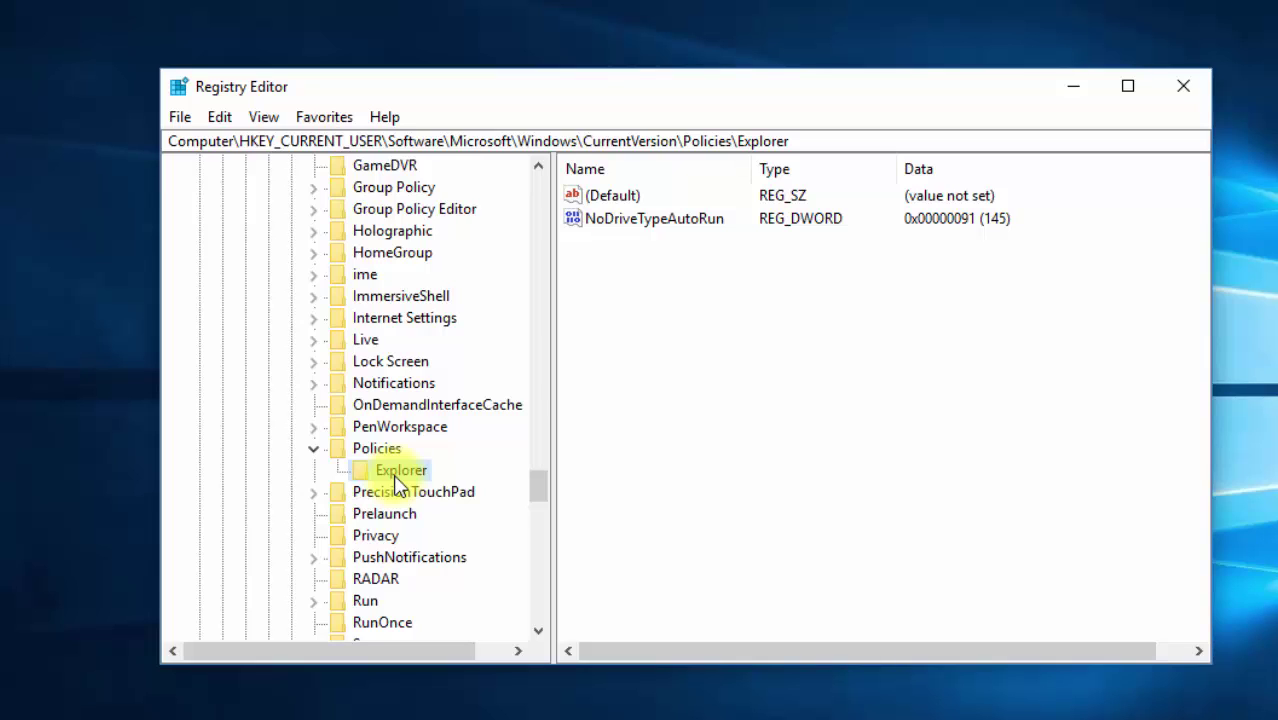
- Create a DWORD (32-bit) value named DisallowCPL in the Explorer key
{"action": "right_click", "coordinate": [724, 328]}
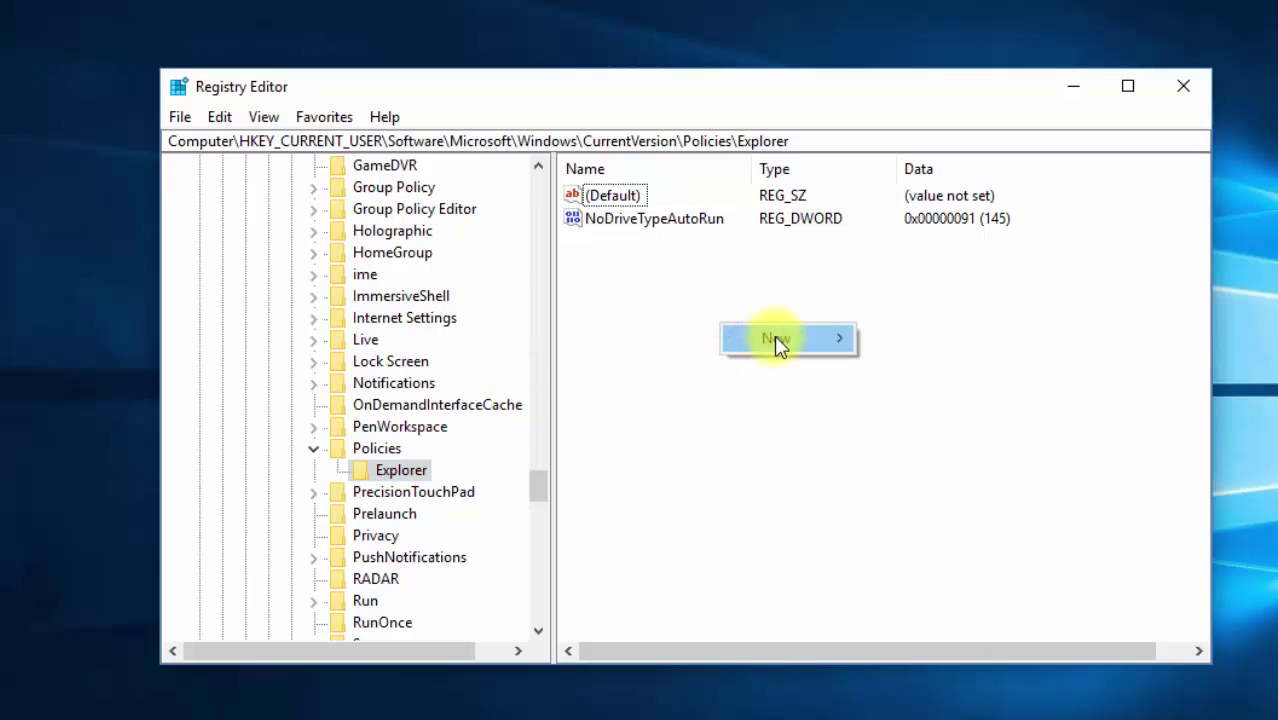
{"action": "mouse_move", "coordinate": [773, 343]}
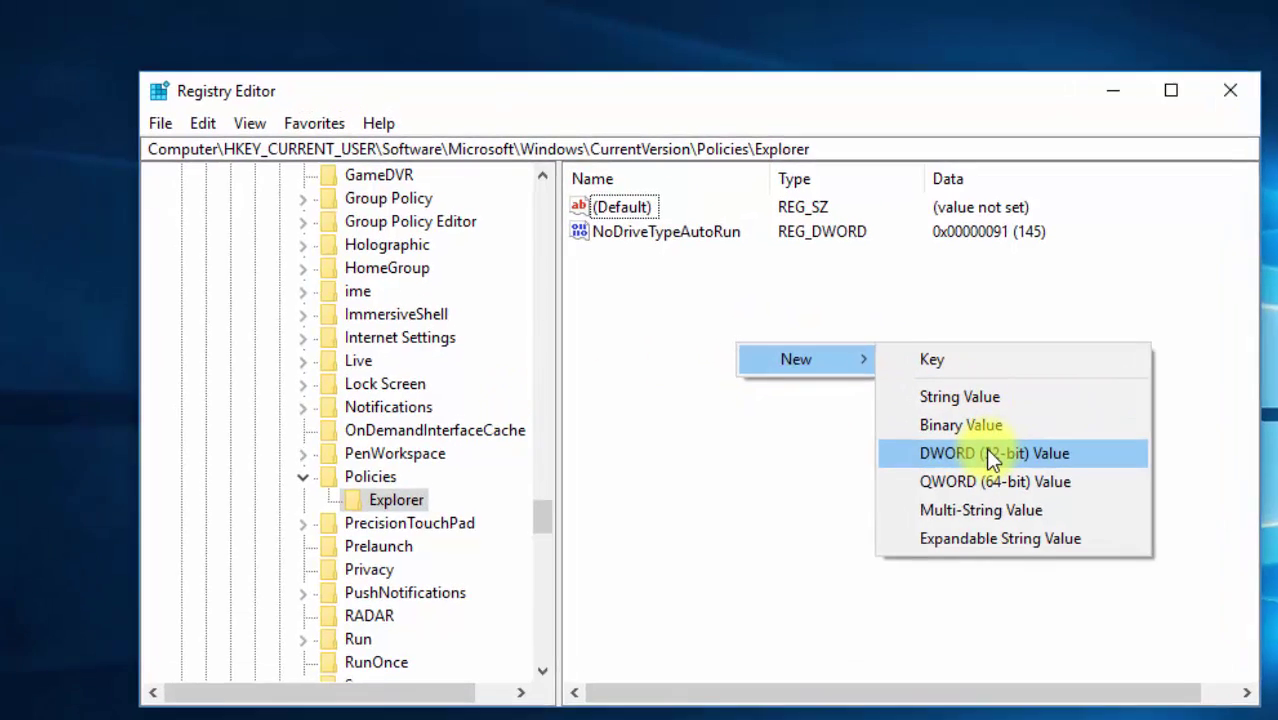
{"action": "left_click", "coordinate": [945, 426]}
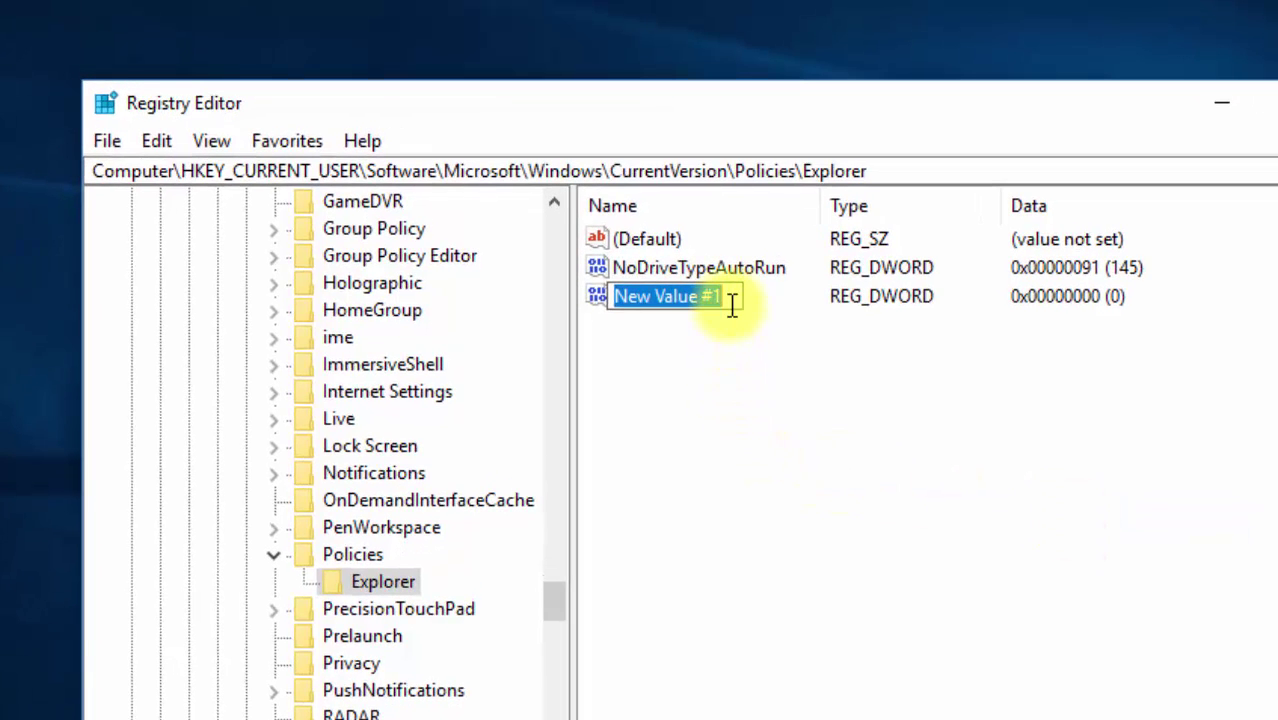
{"action": "type", "text": "D"}
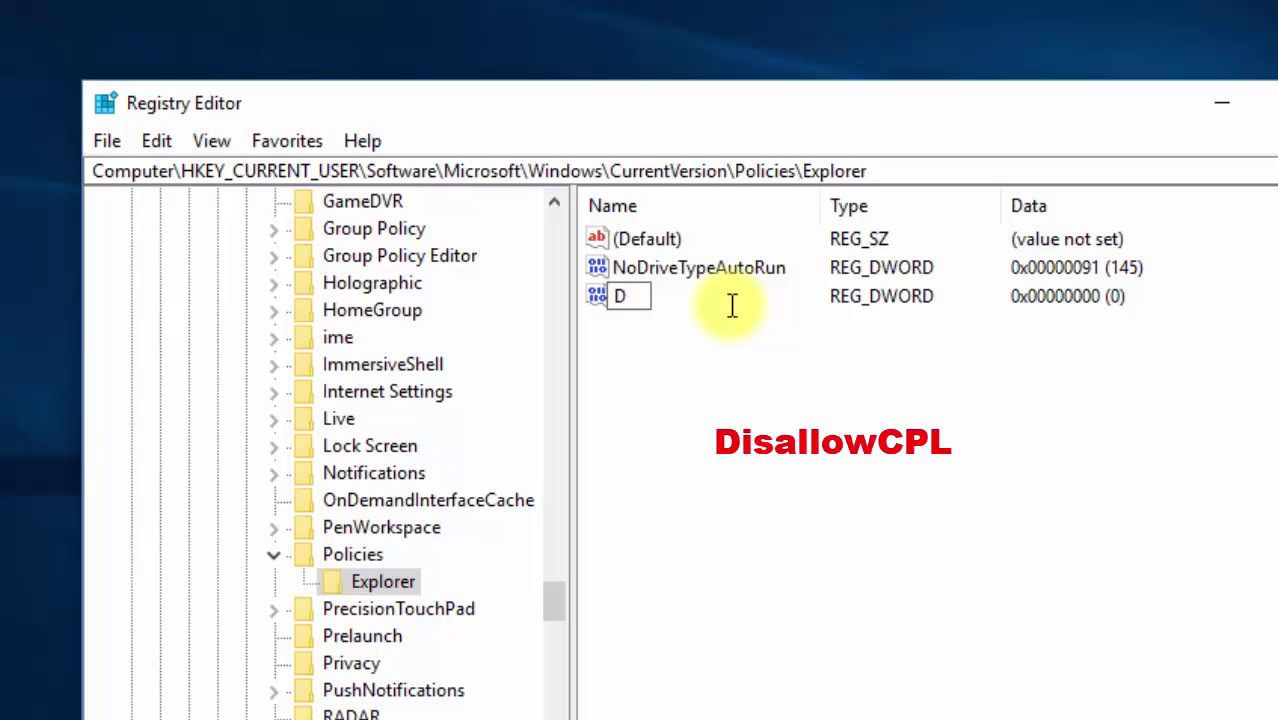
{"action": "type", "text": "isallo"}
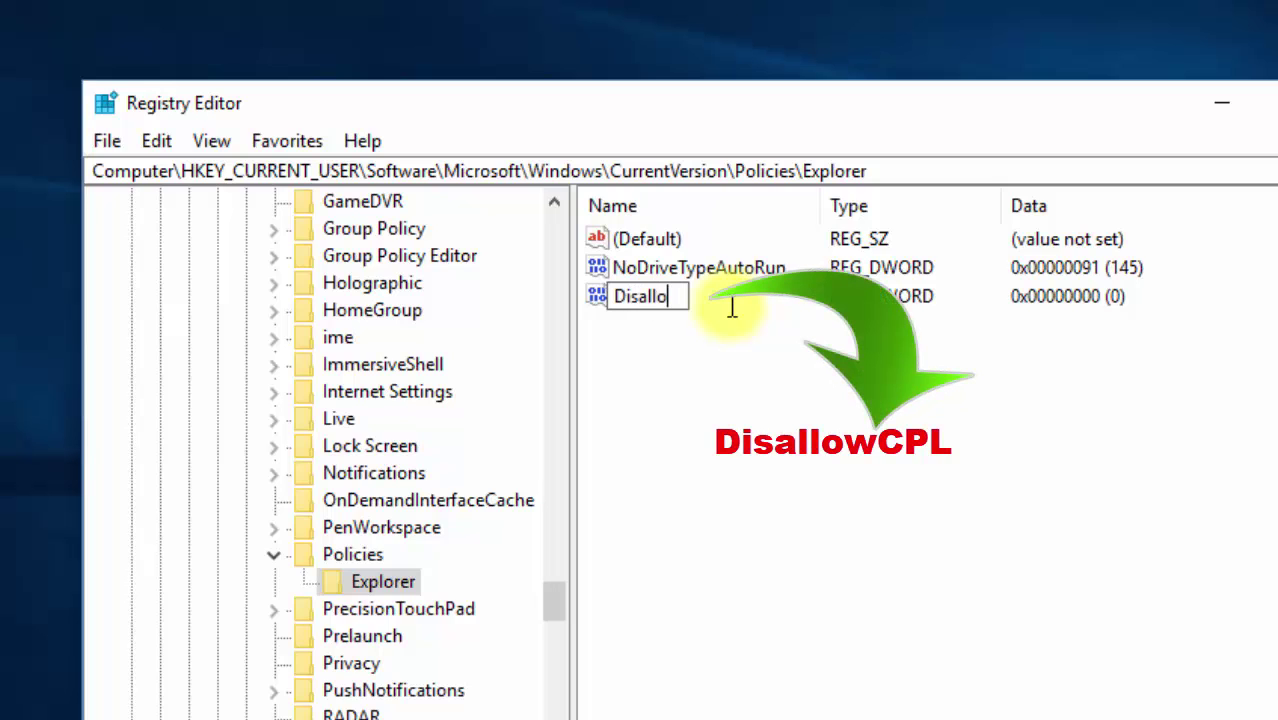
{"action": "type", "text": "wCPL"}
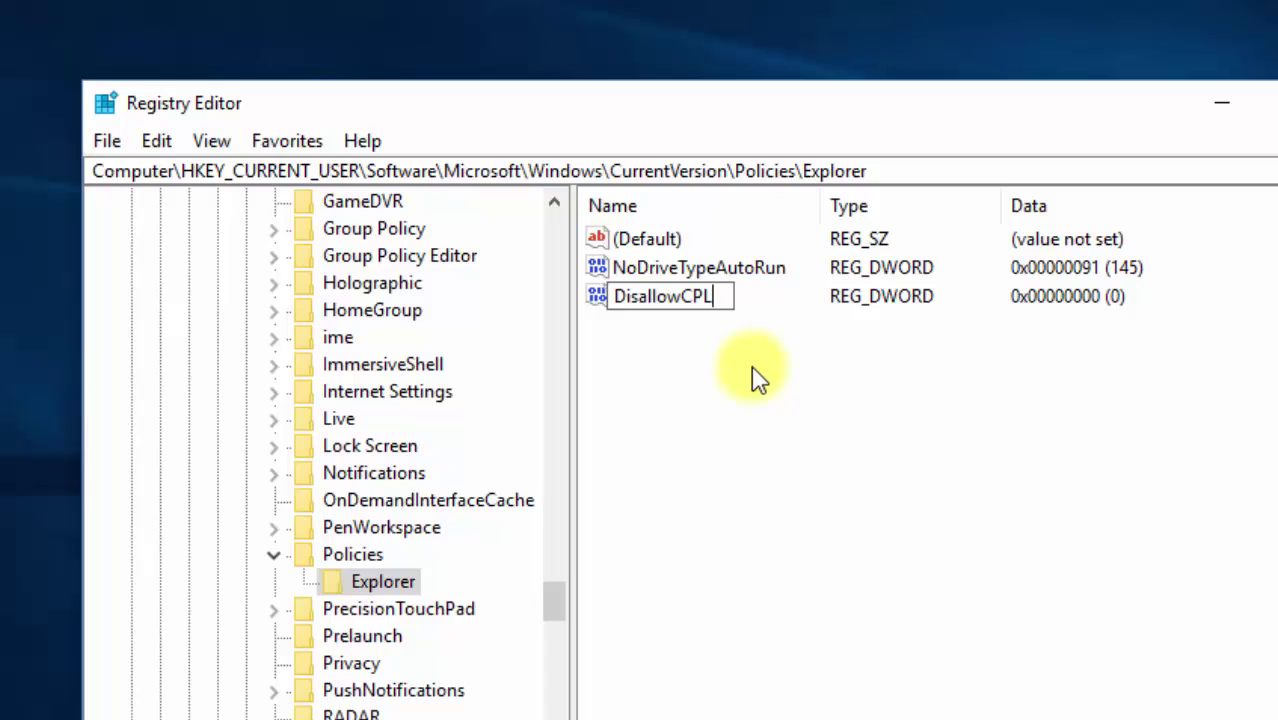
{"action": "key", "text": "Return"}
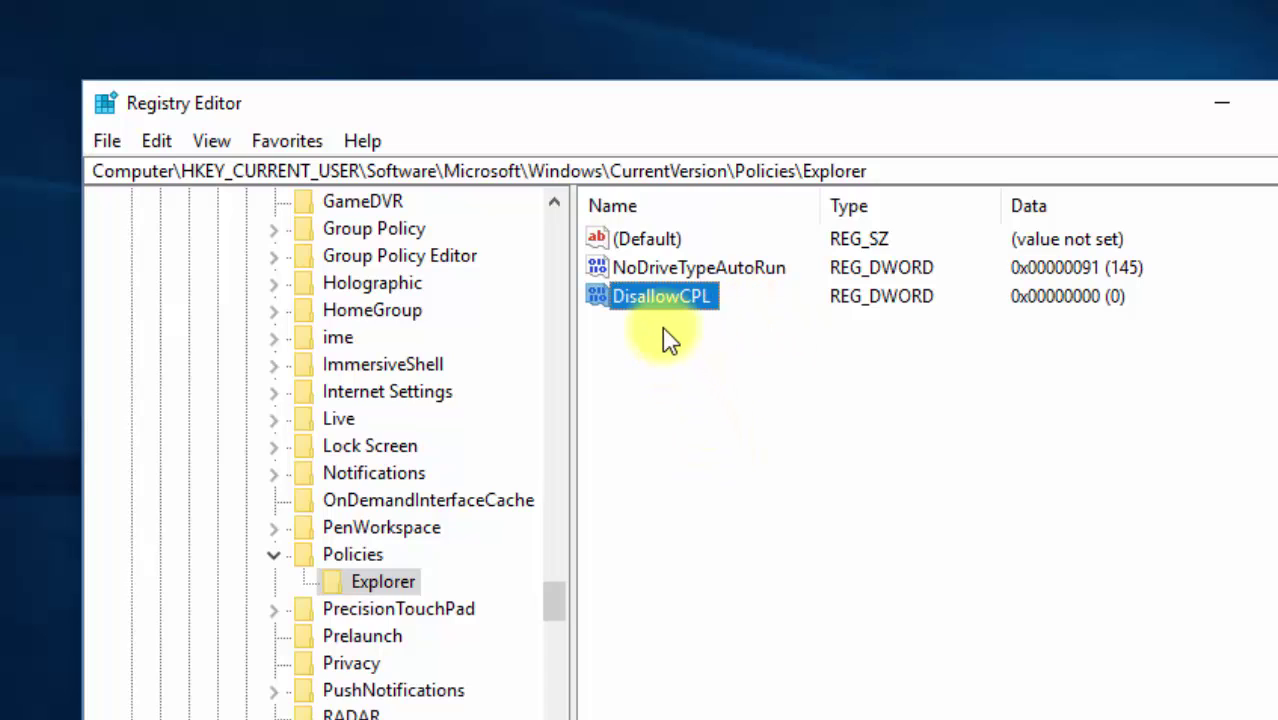
- Set the value data of the DisallowCPL DWORD in the Explorer key to 1
{"action": "double_click", "coordinate": [650, 296]}
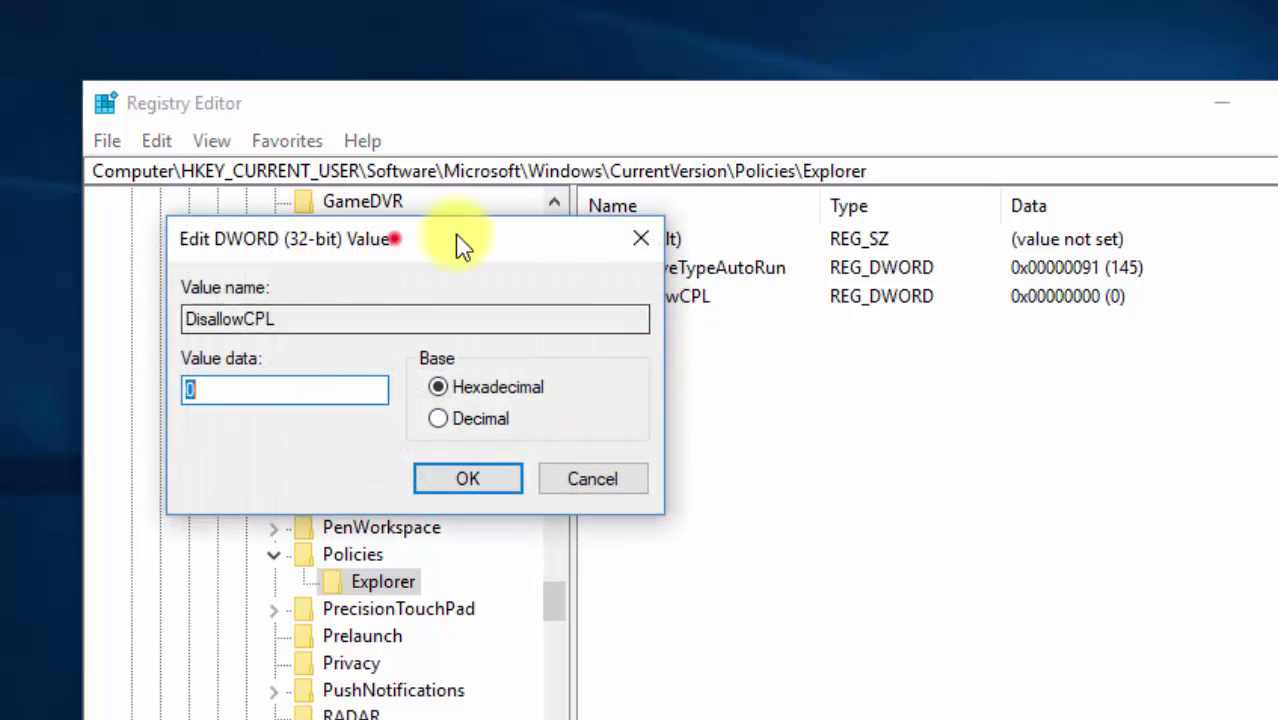
{"action": "left_click_drag", "start_coordinate": [461, 245], "coordinate": [713, 291]}
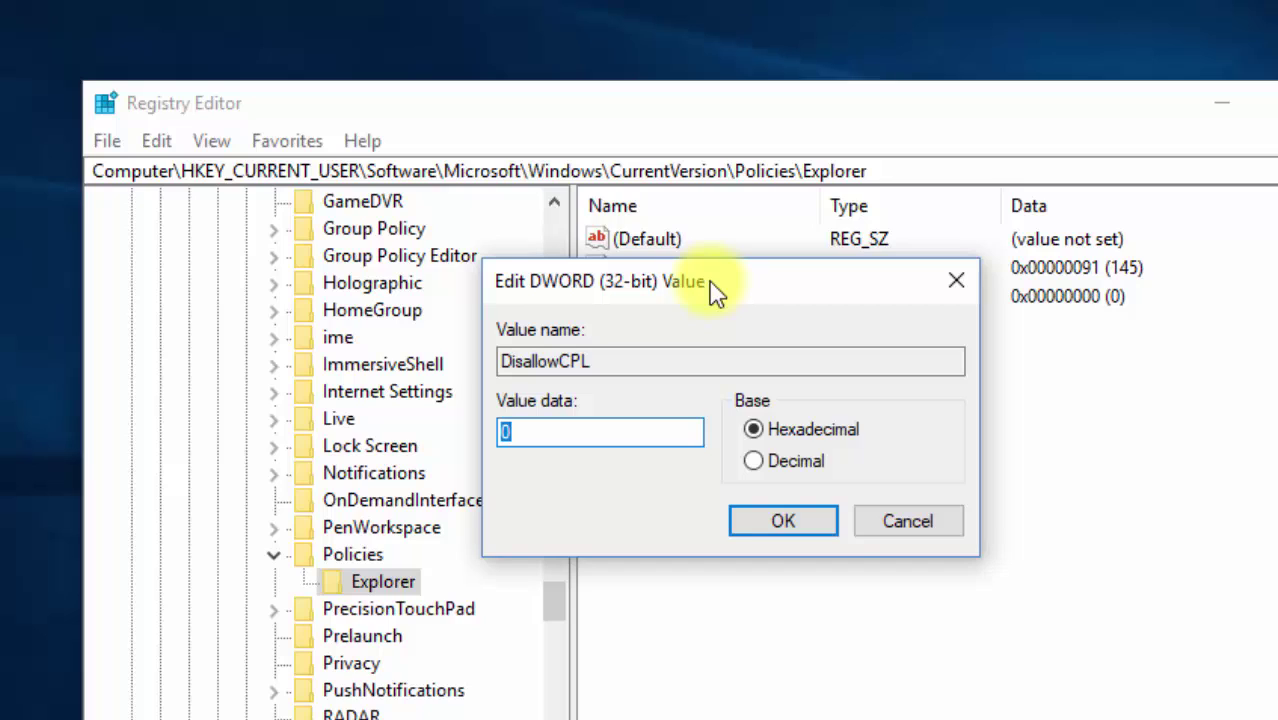
{"action": "type", "text": "1"}
{"action": "left_click", "coordinate": [757, 530]}
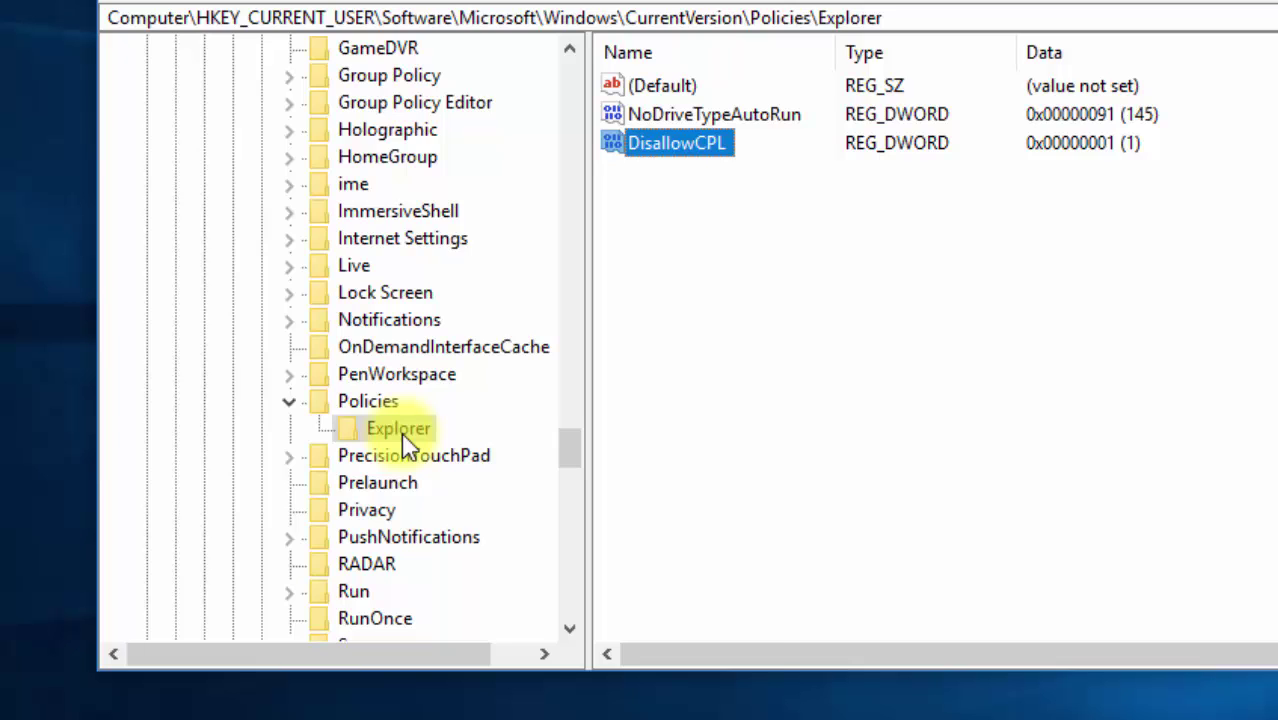
- Create a new subkey named DisallowCPL under the Explorer key
{"action": "right_click", "coordinate": [398, 430]}
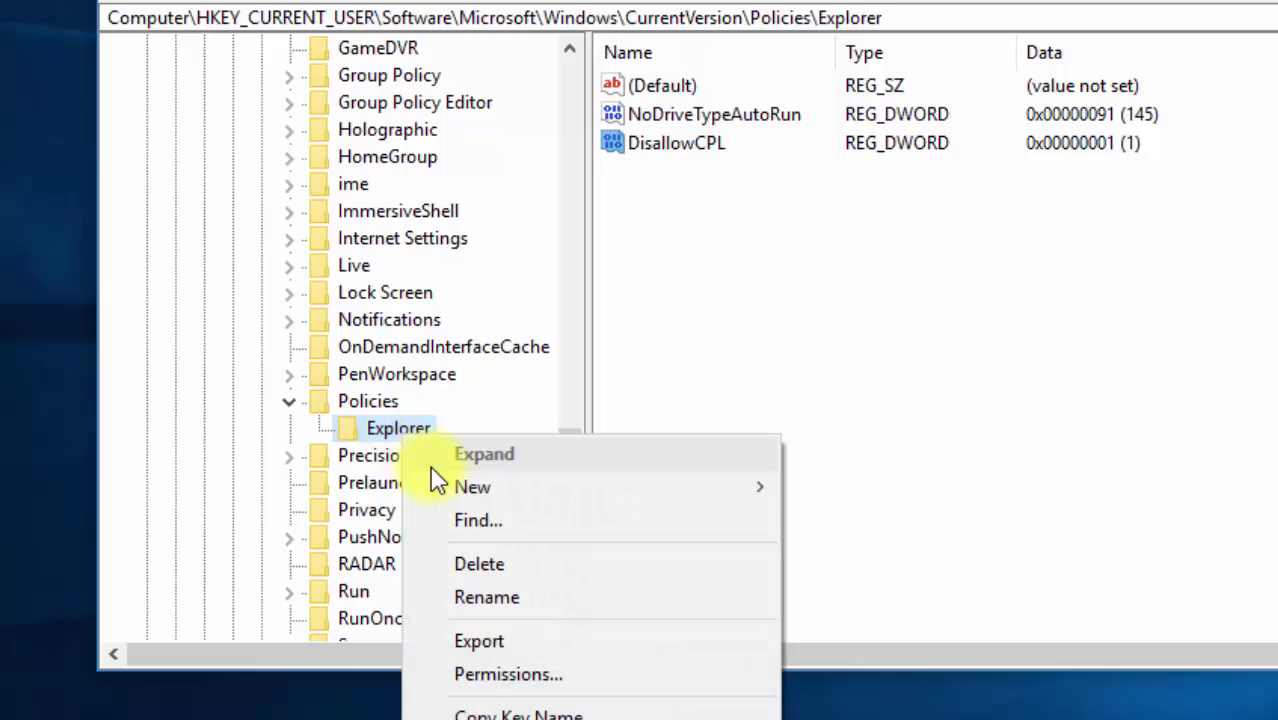
{"action": "mouse_move", "coordinate": [434, 488]}
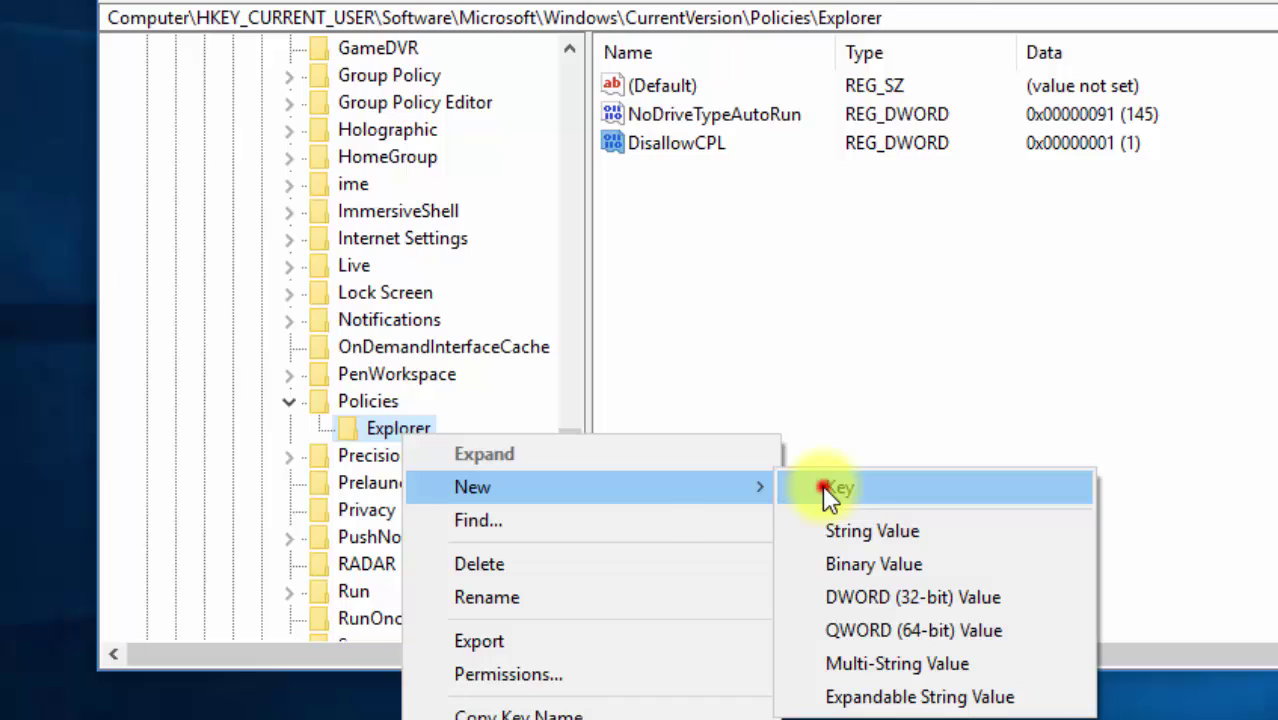
{"action": "left_click", "coordinate": [824, 488]}
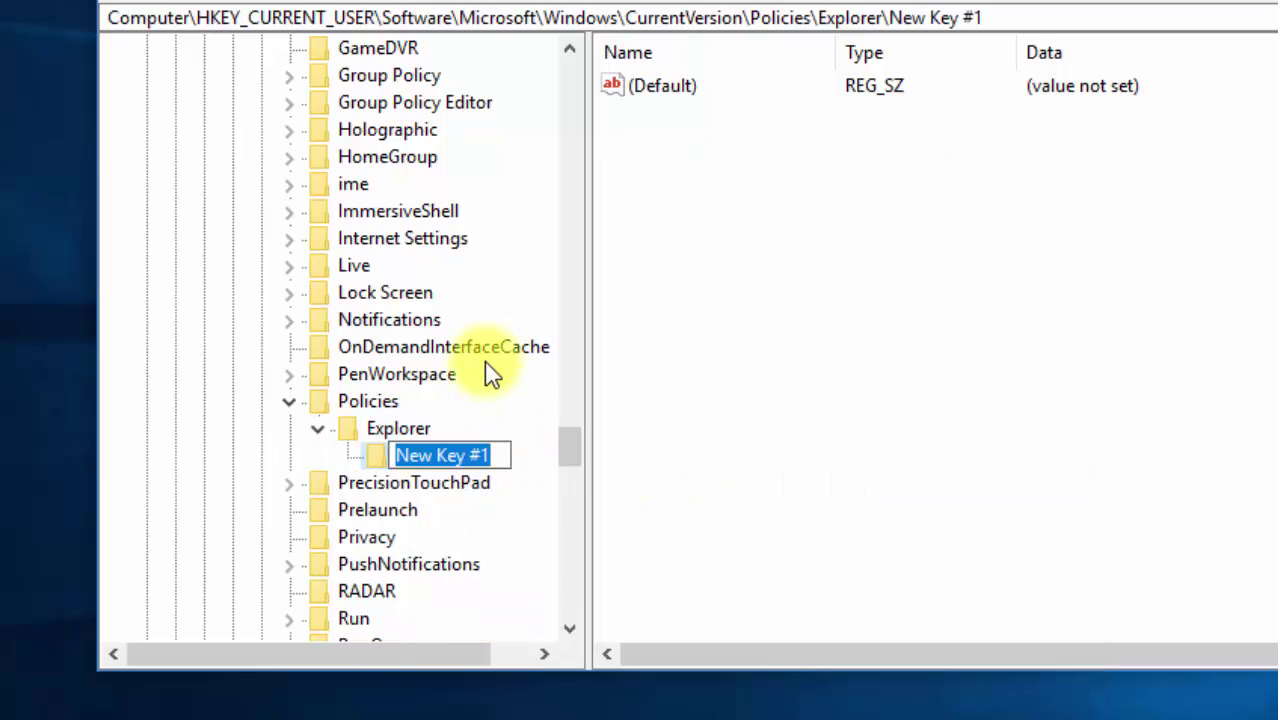
{"action": "type", "text": "D"}
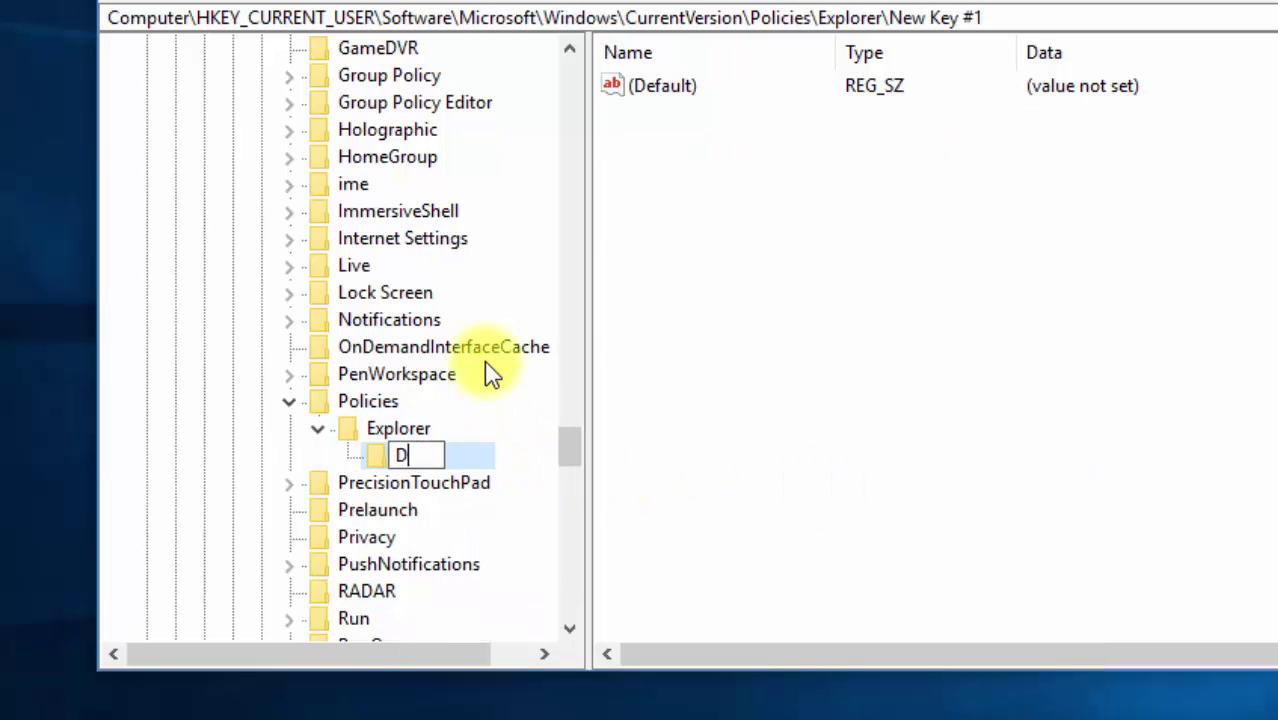
{"action": "type", "text": "isallowC"}
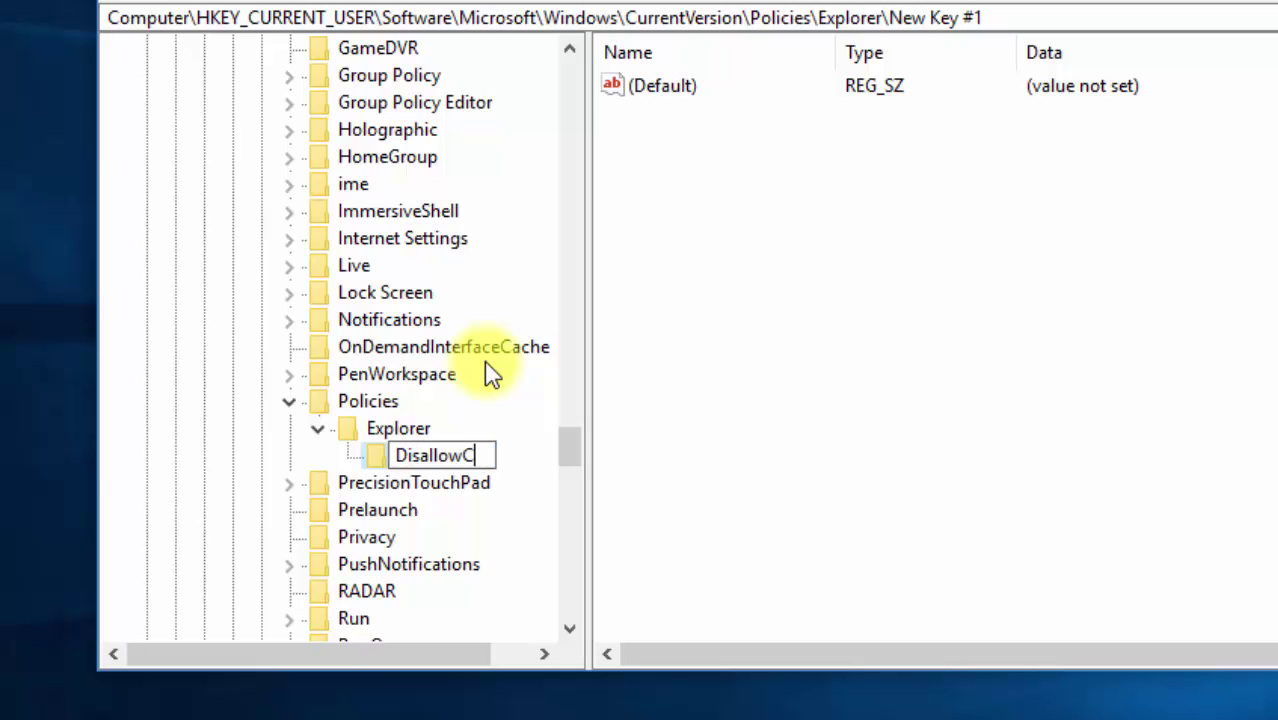
{"action": "type", "text": "PL"}
{"action": "left_click", "coordinate": [425, 457]}
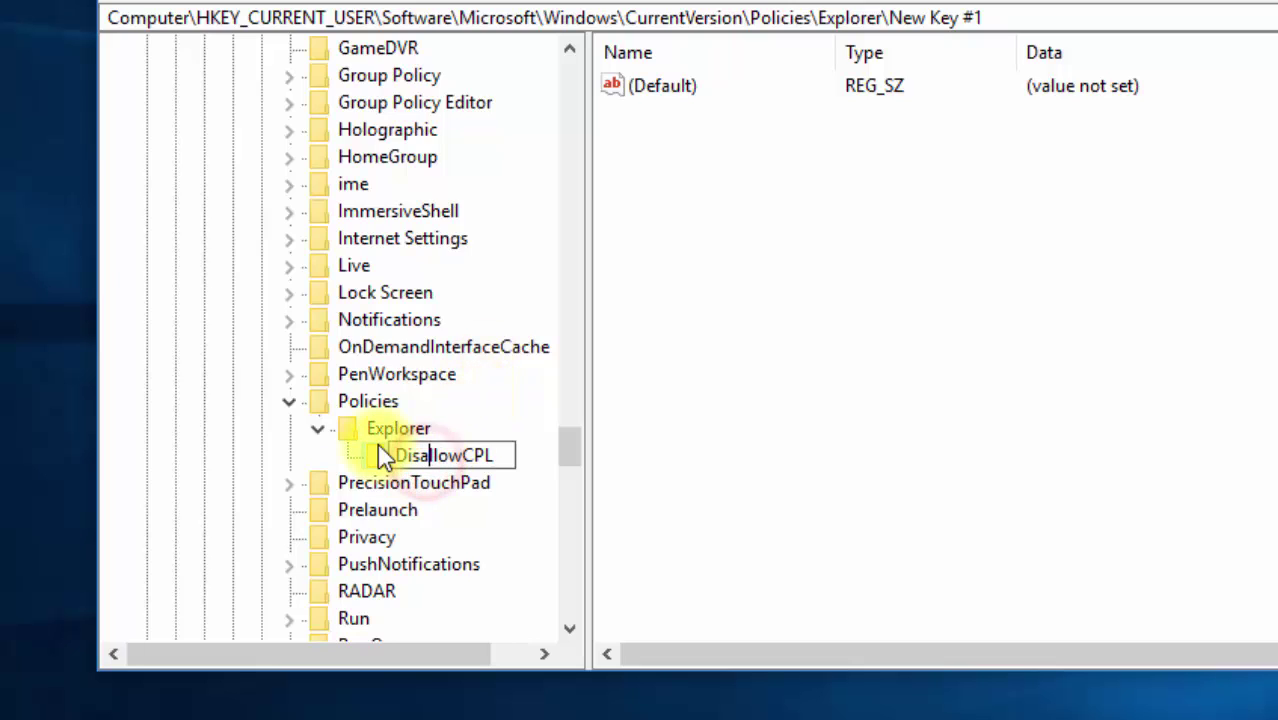
{"action": "key", "text": "Return"}
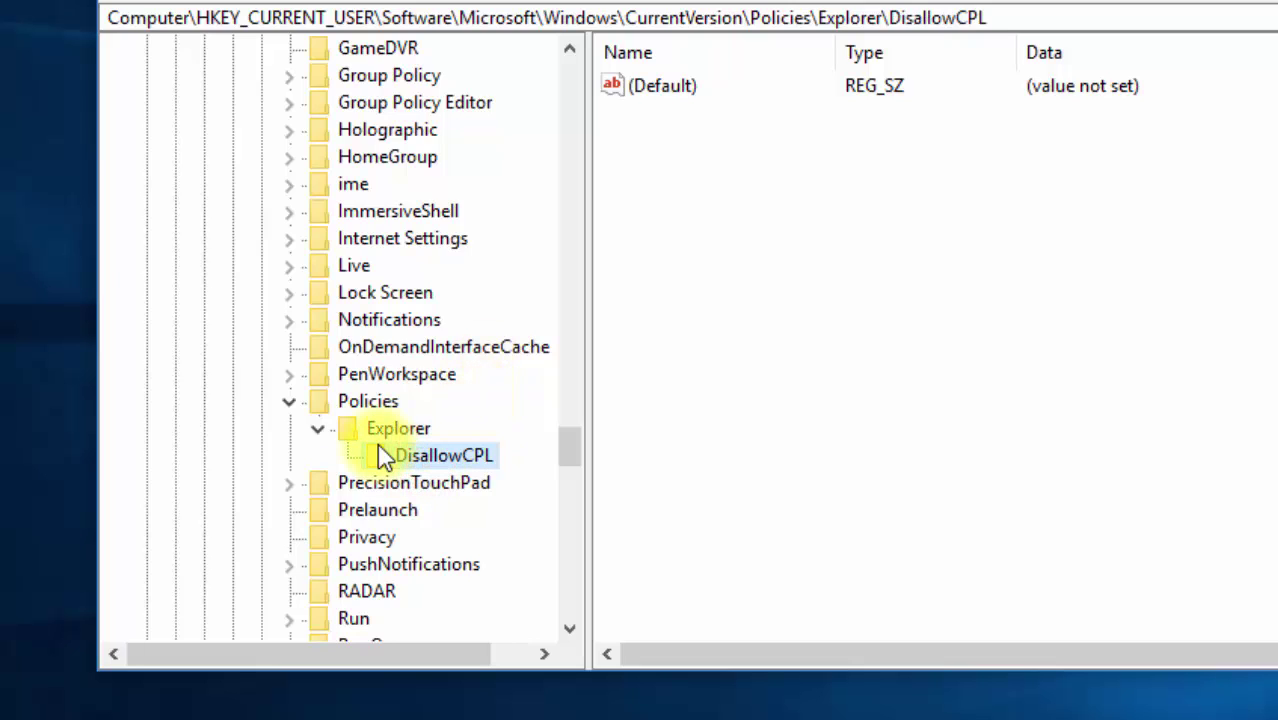
- Create a string value named Autoplay in the DisallowCPL key
{"action": "right_click", "coordinate": [424, 472]}
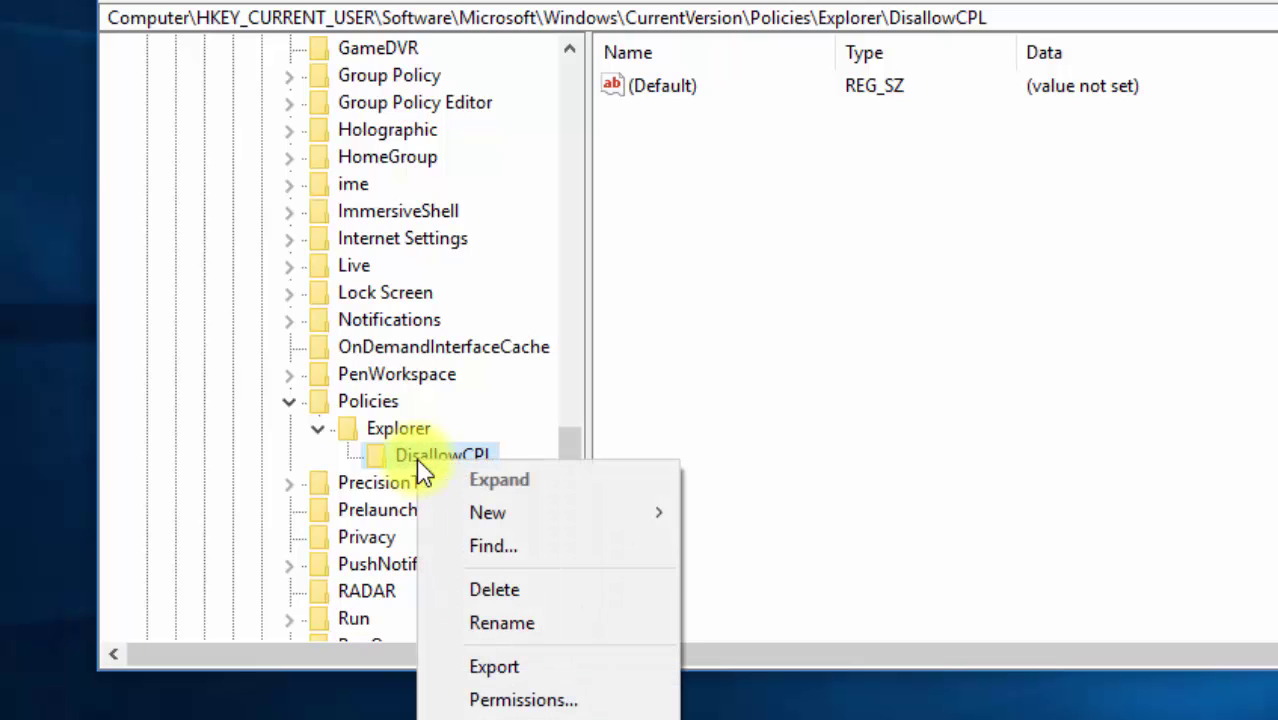
{"action": "mouse_move", "coordinate": [454, 513]}
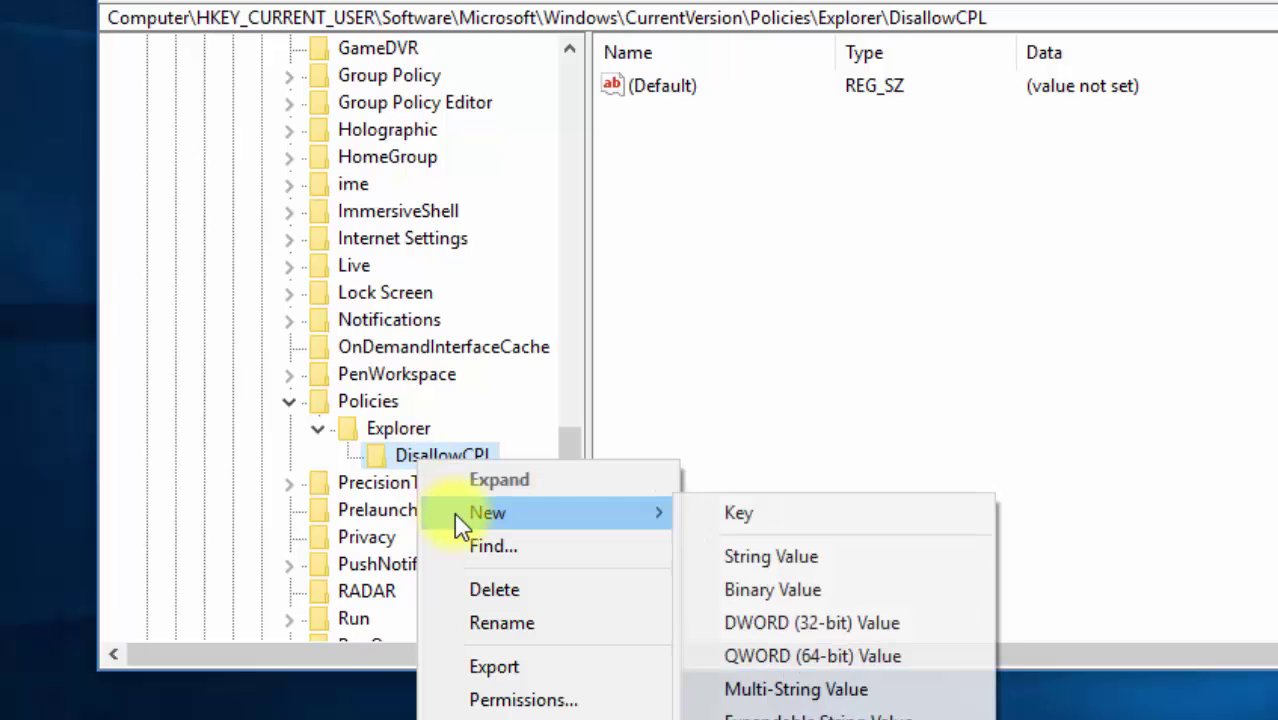
{"action": "left_click", "coordinate": [756, 556]}
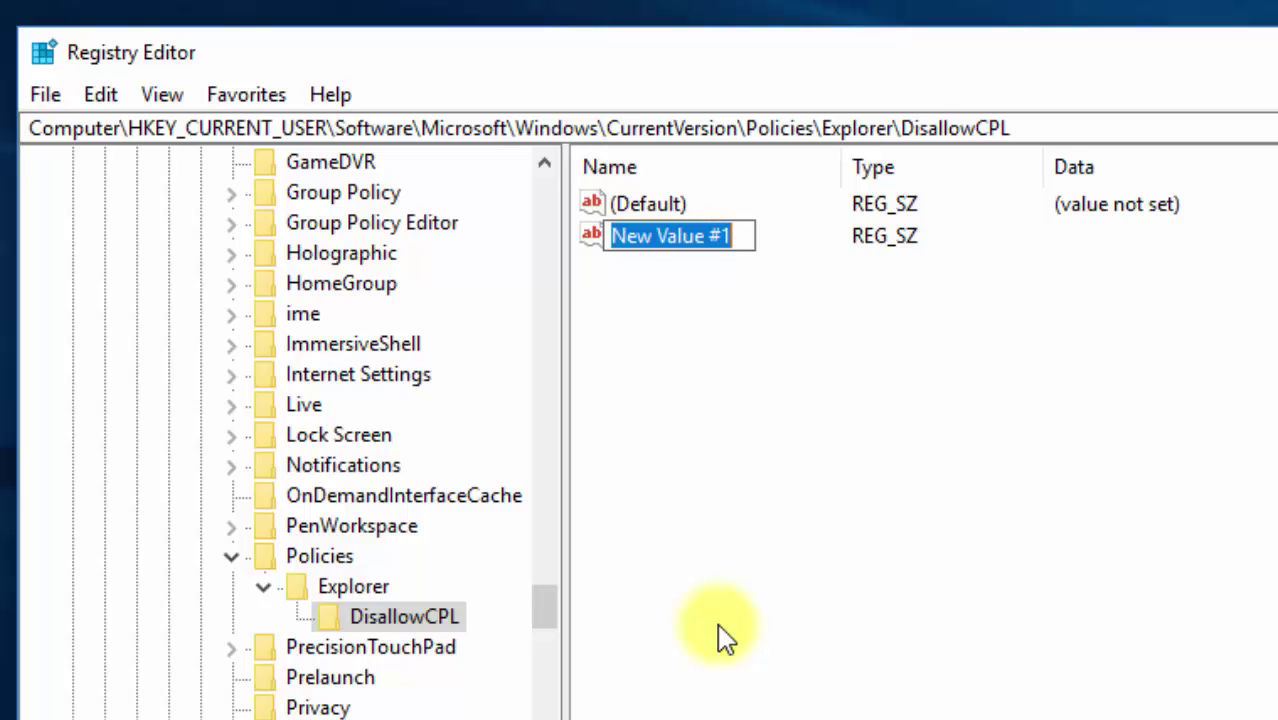
{"action": "type", "text": "Autoplay"}
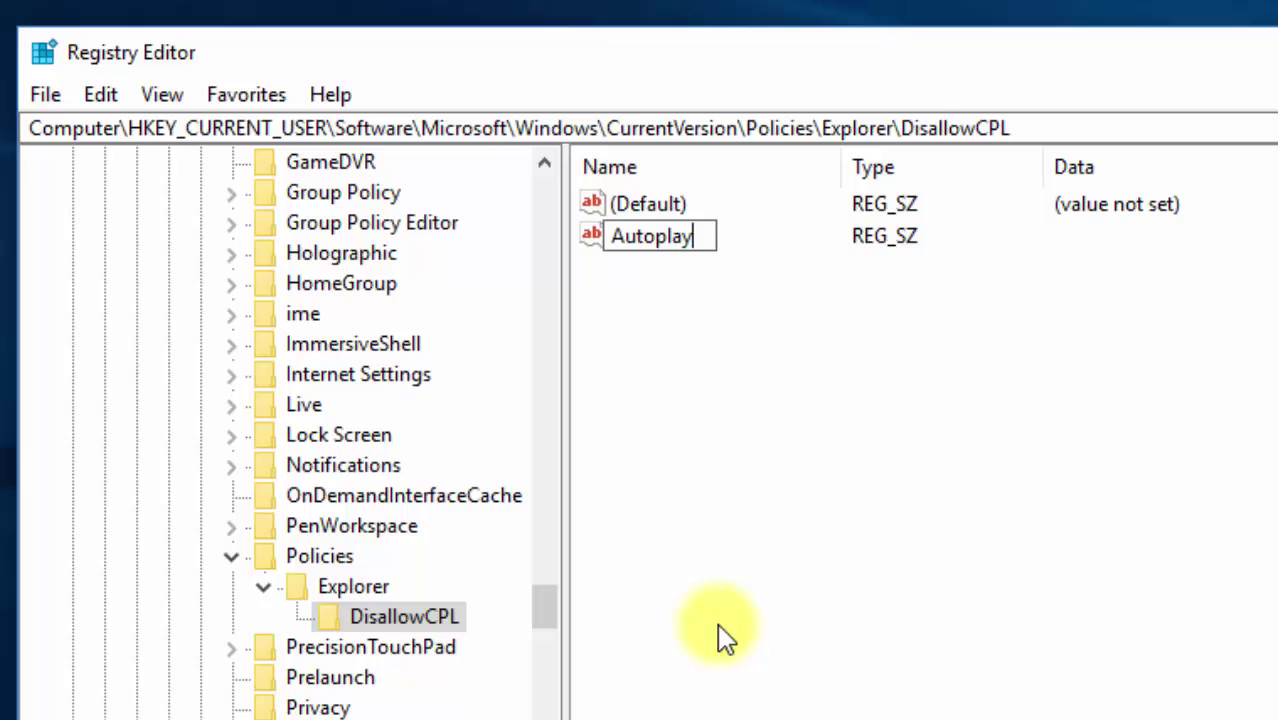
{"action": "key", "text": "Return"}
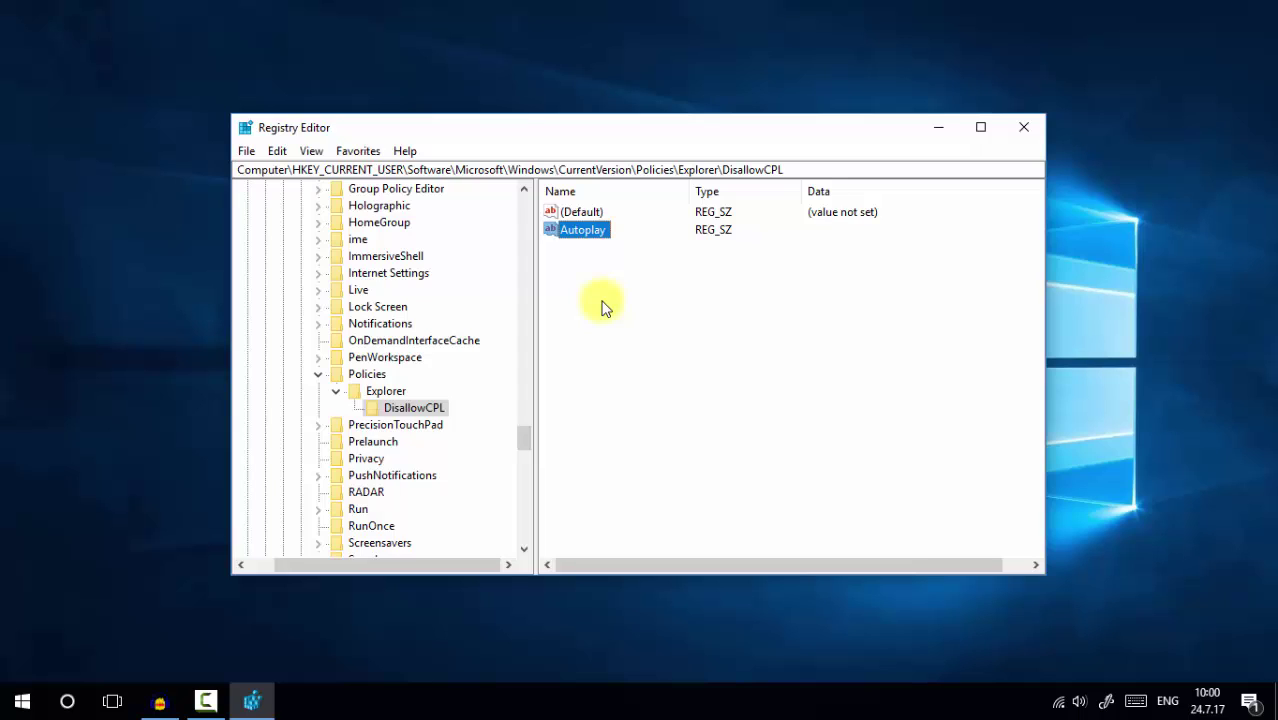
- Add a second string value to the DisallowCPL key, keeping its default name
{"action": "right_click", "coordinate": [425, 409]}
{"action": "mouse_move", "coordinate": [462, 442]}
{"action": "left_click", "coordinate": [648, 466]}
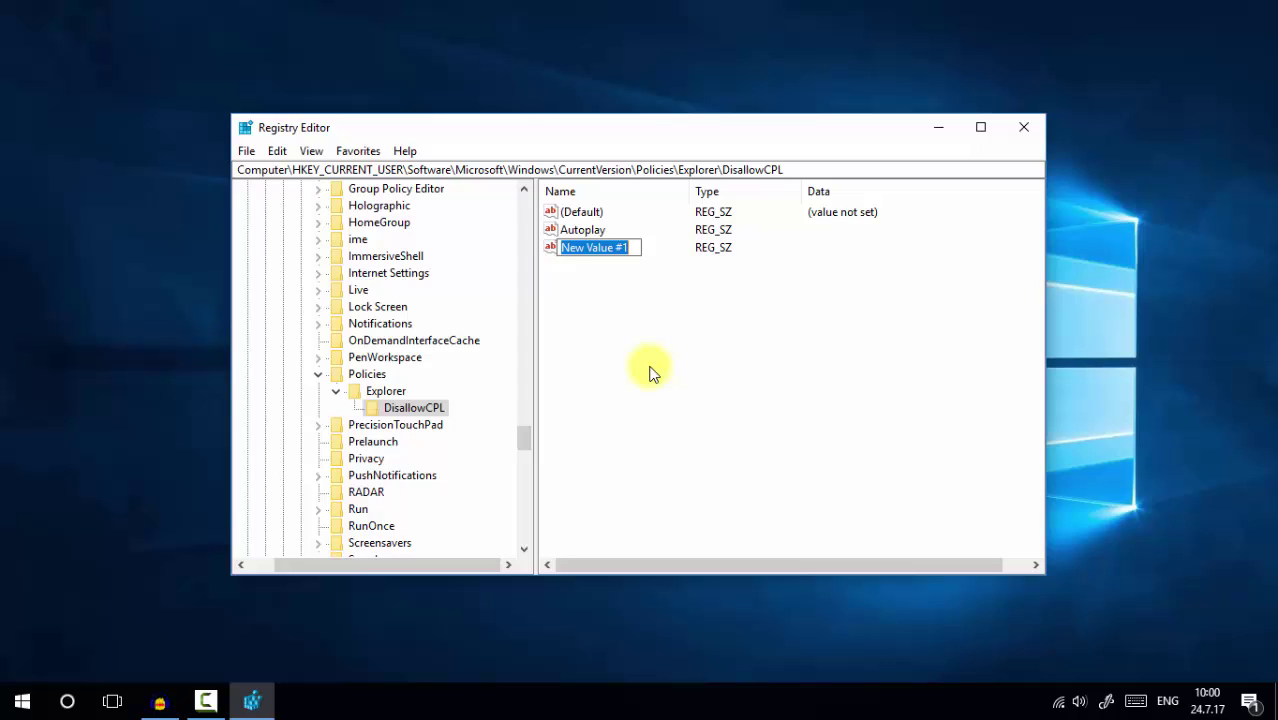
- Delete the DisallowCPL subkey under Explorer together with its string values
{"action": "right_click", "coordinate": [419, 406]}
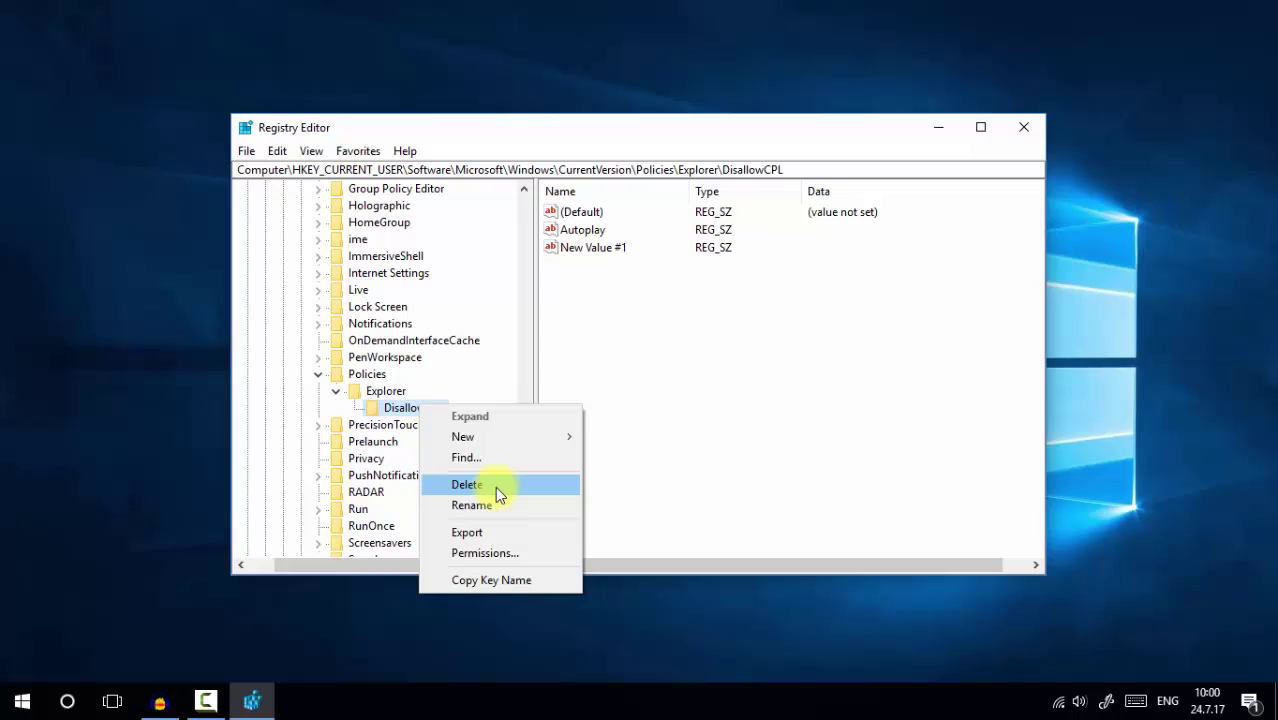
{"action": "left_click", "coordinate": [495, 486]}
{"action": "left_click", "coordinate": [746, 348]}
- Delete the DisallowCPL DWORD value from the Explorer key and close the Registry Editor
{"action": "left_click", "coordinate": [389, 392]}
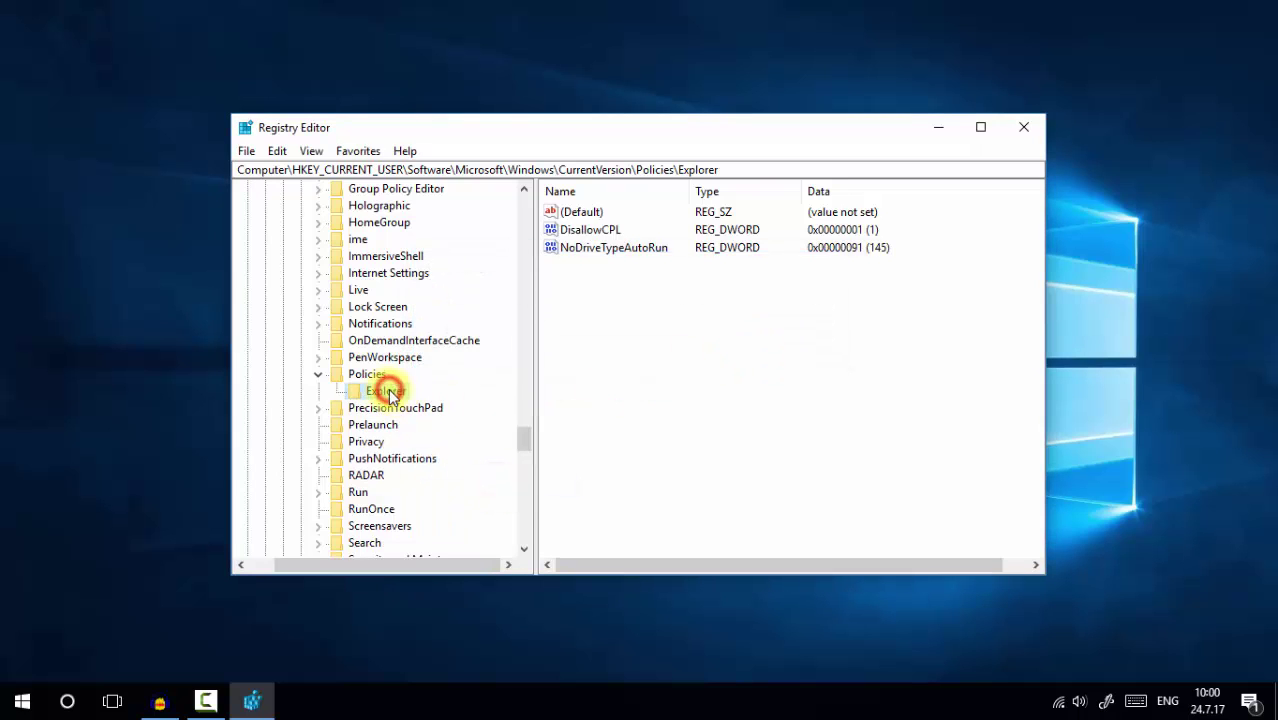
{"action": "left_click", "coordinate": [597, 232]}
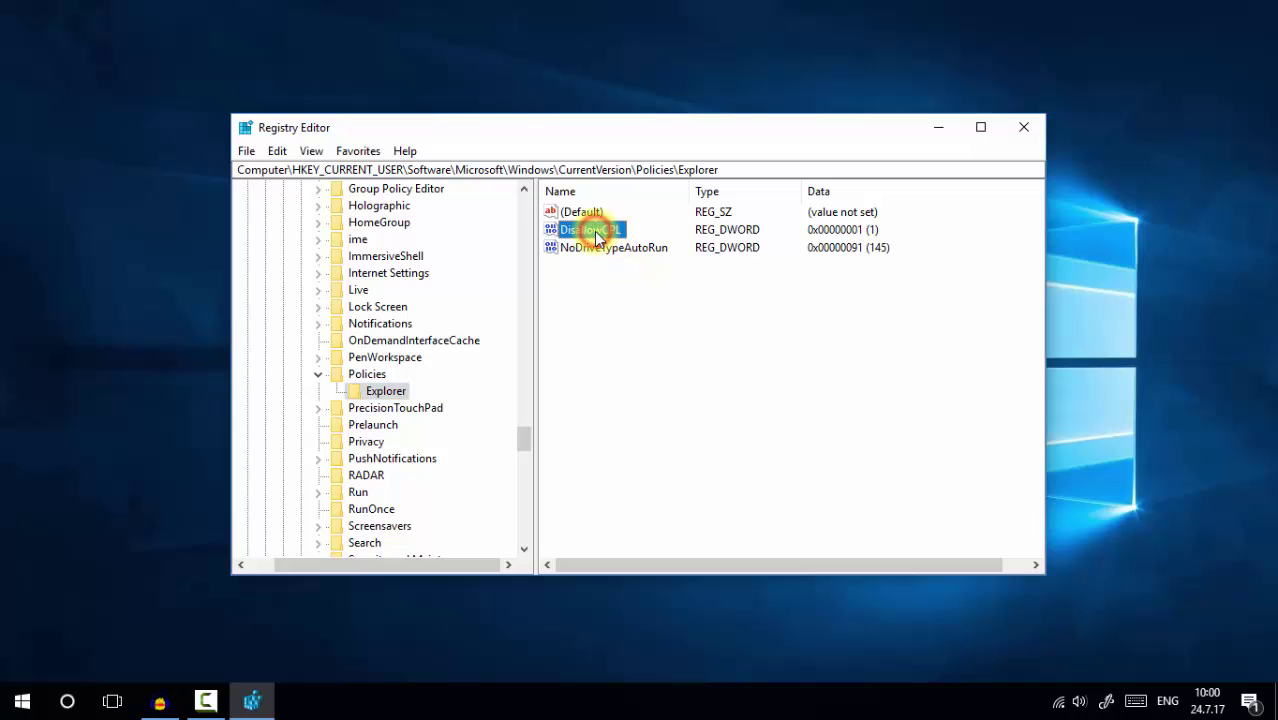
{"action": "right_click", "coordinate": [597, 232]}
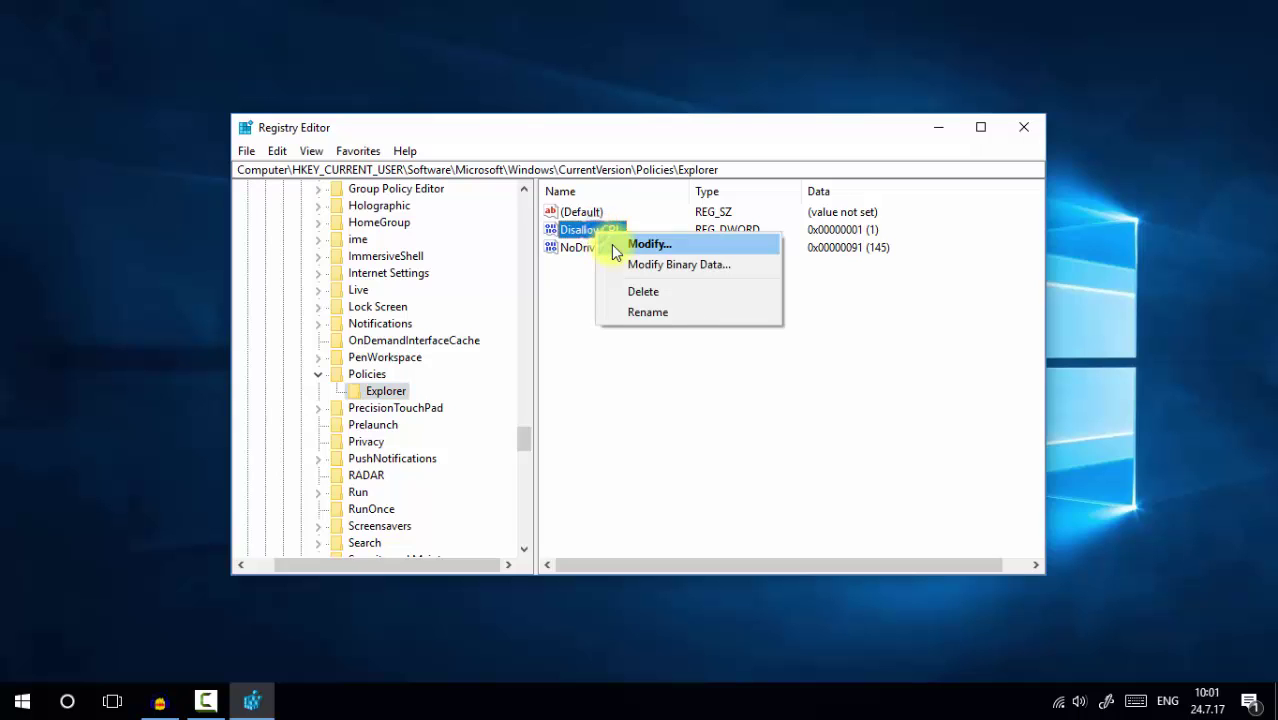
{"action": "left_click", "coordinate": [632, 292]}
{"action": "left_click", "coordinate": [790, 350]}
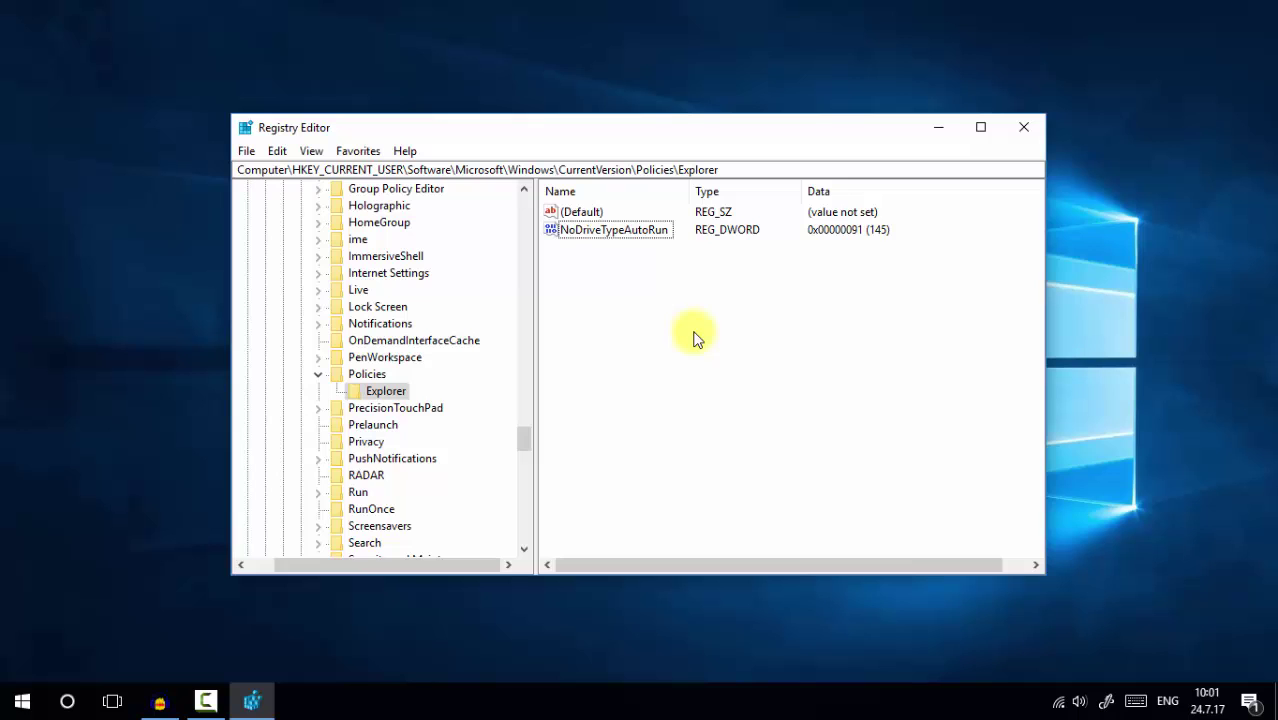
{"action": "left_click", "coordinate": [1020, 130]}
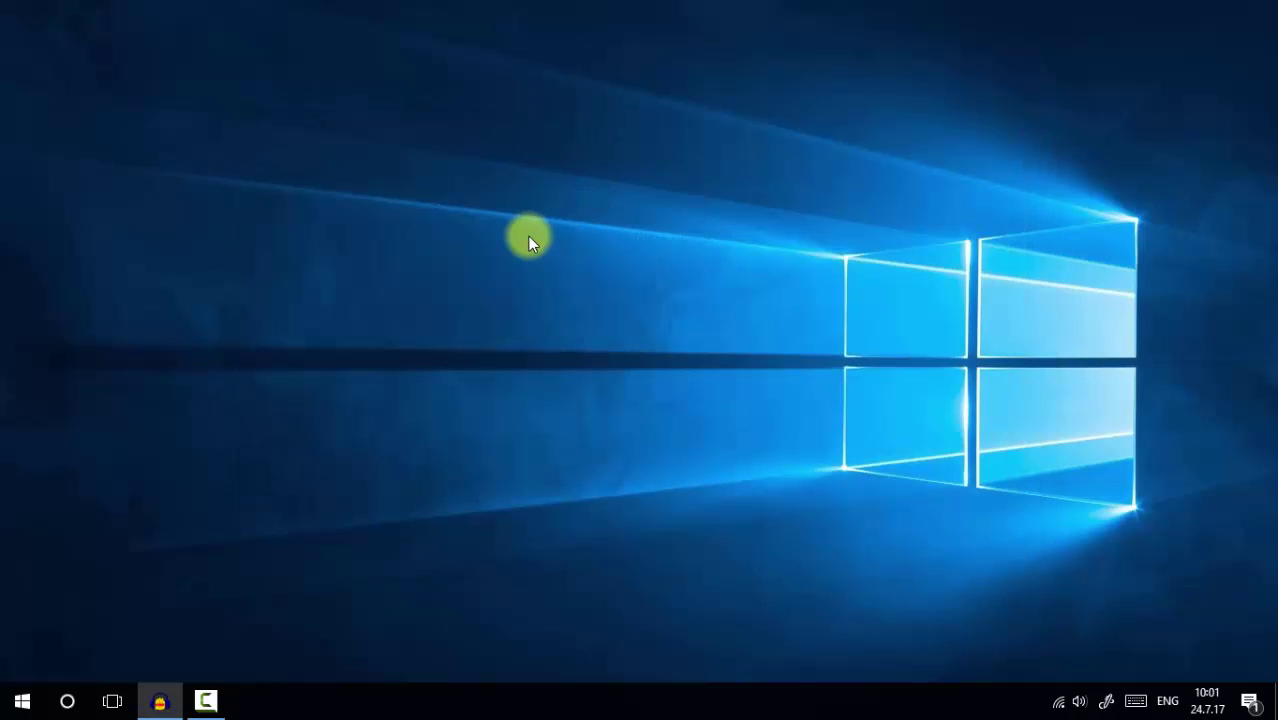